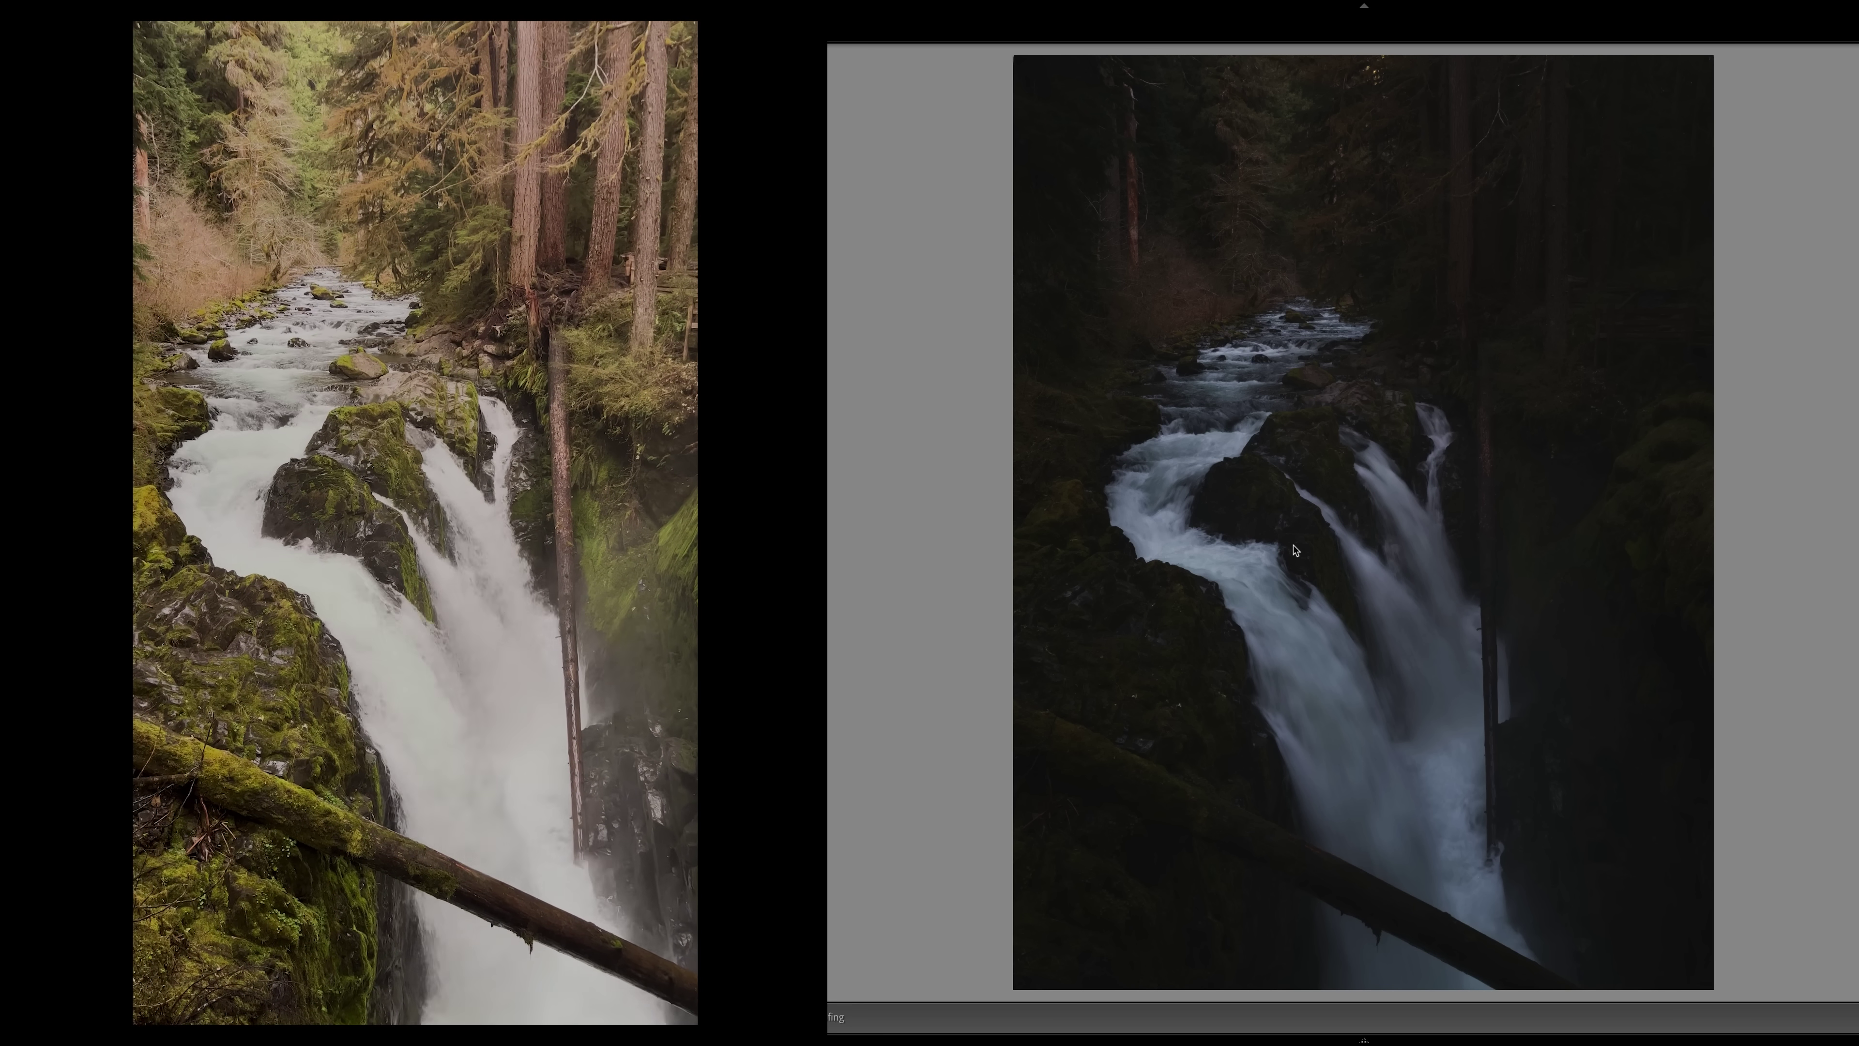
Set the photo's Exposure to +1.45, Contrast to +18, Highlights to -83, Shadows to +41, Whites to +10 and Blacks to +54.
key("backslash")
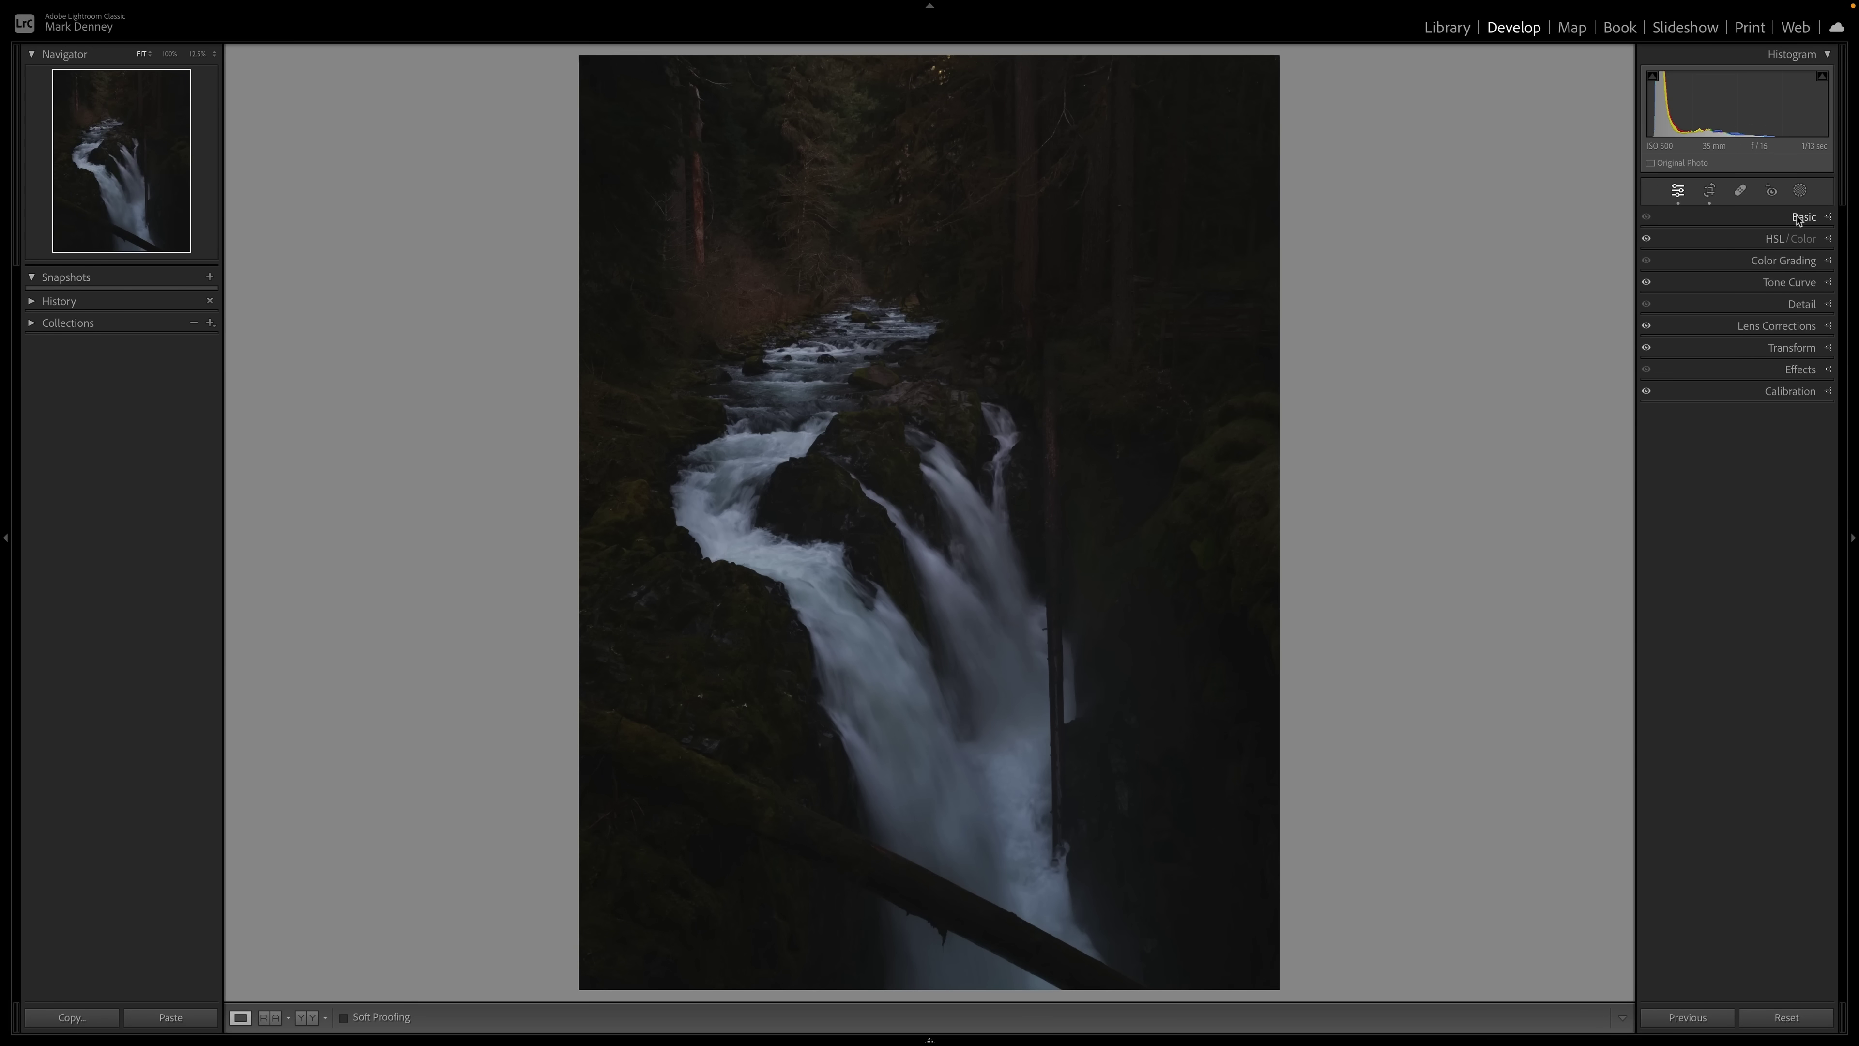
left_click(1799, 218)
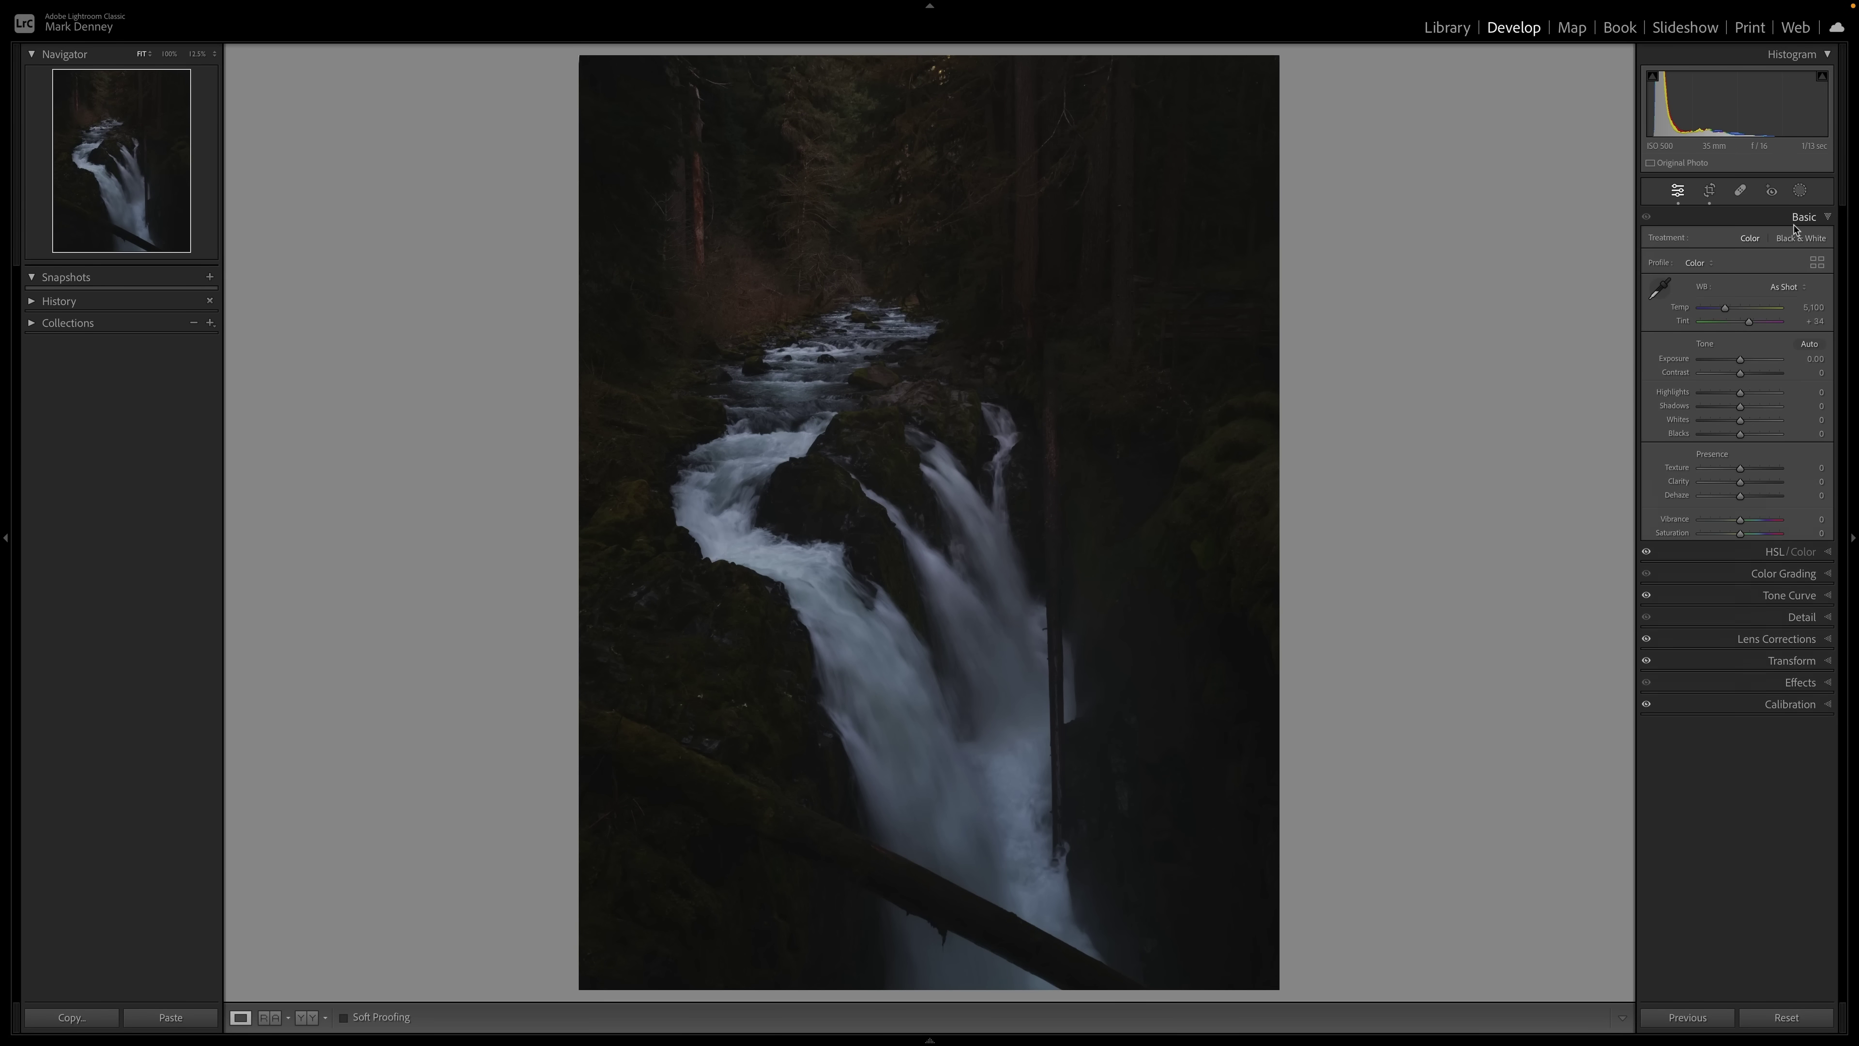
left_click_drag(1741, 364, 1752, 363)
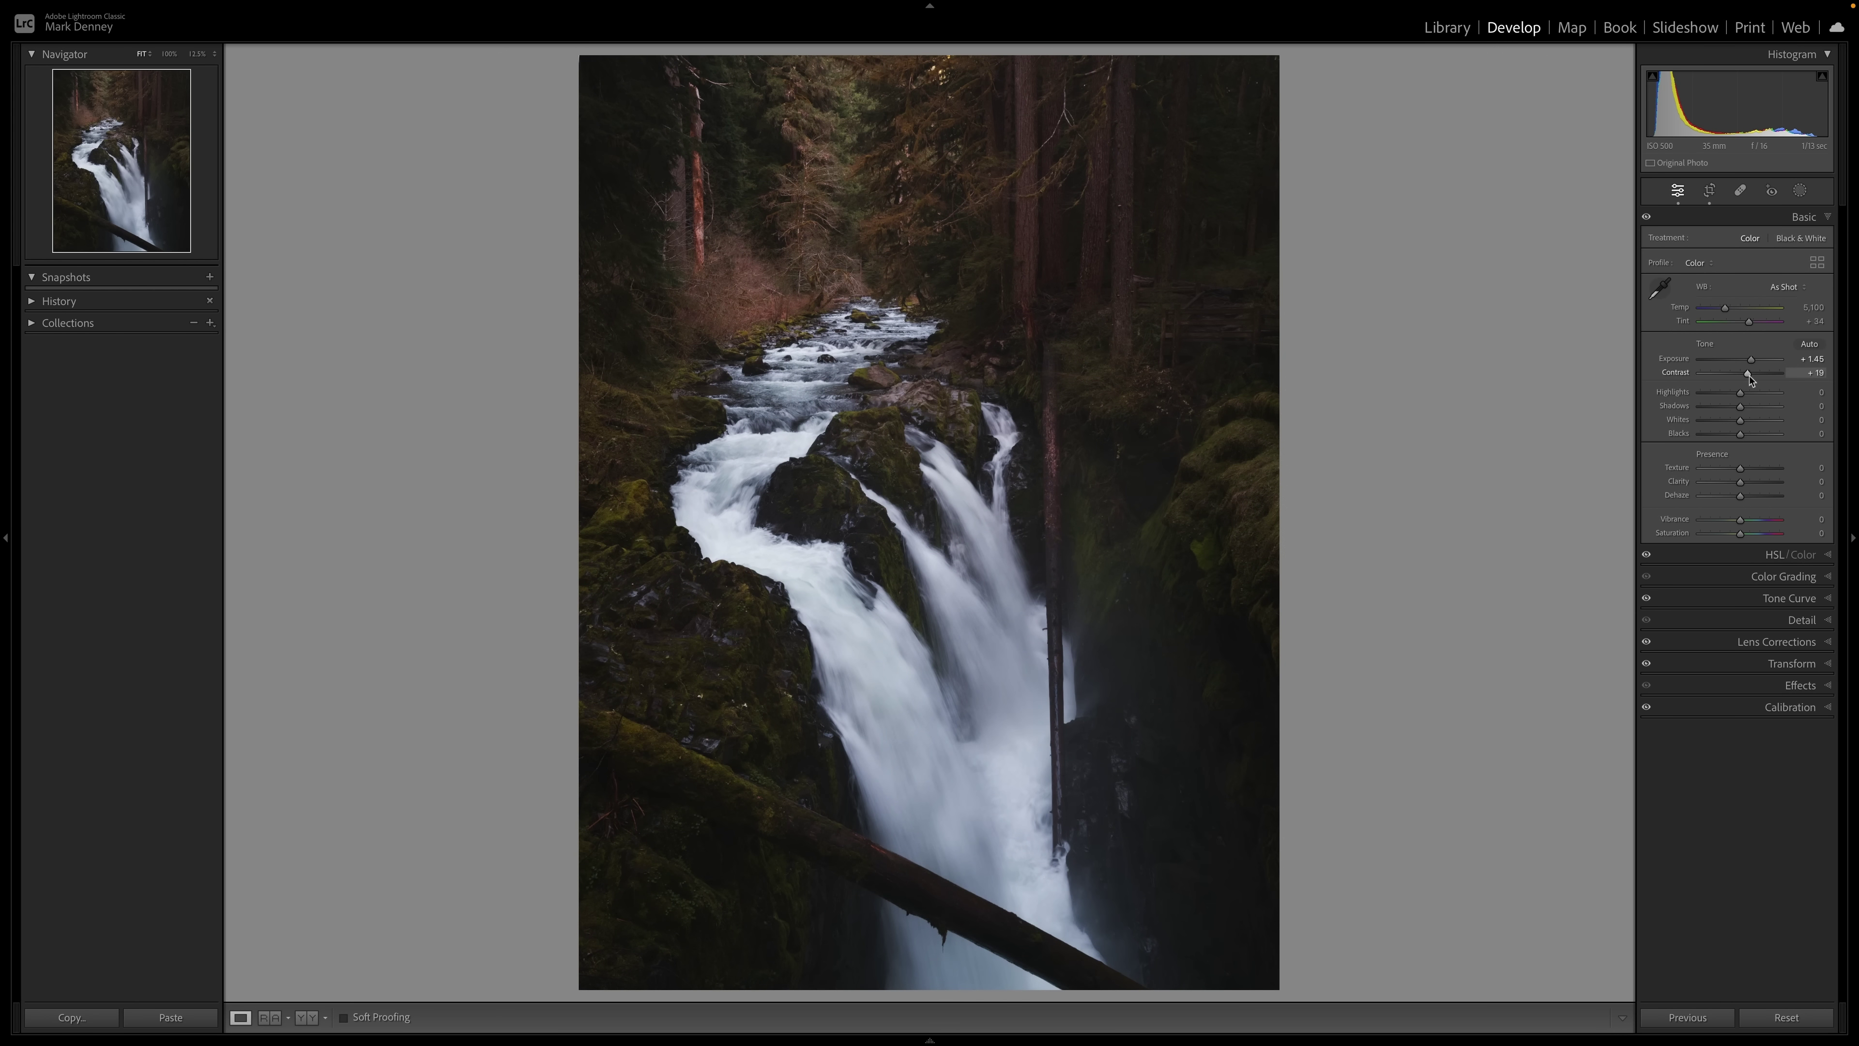
left_click_drag(1743, 396, 1734, 398)
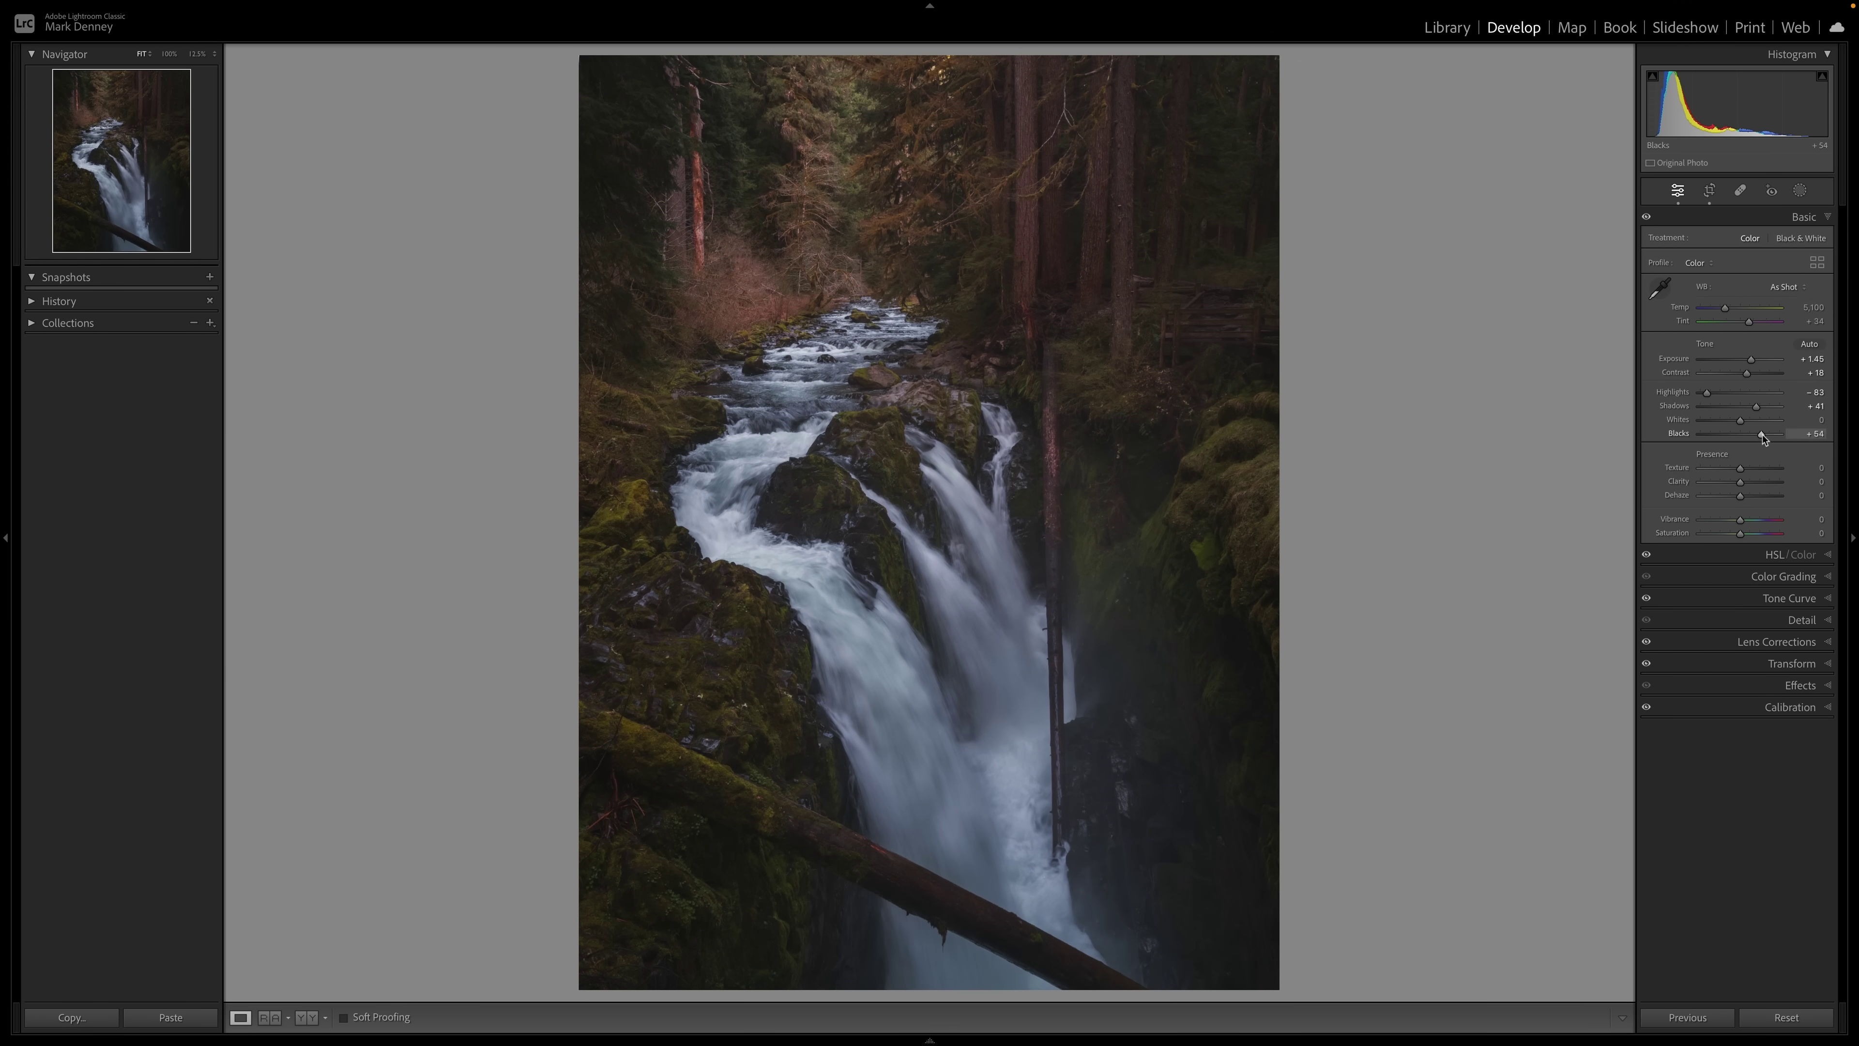
left_click_drag(1762, 434, 1756, 434)
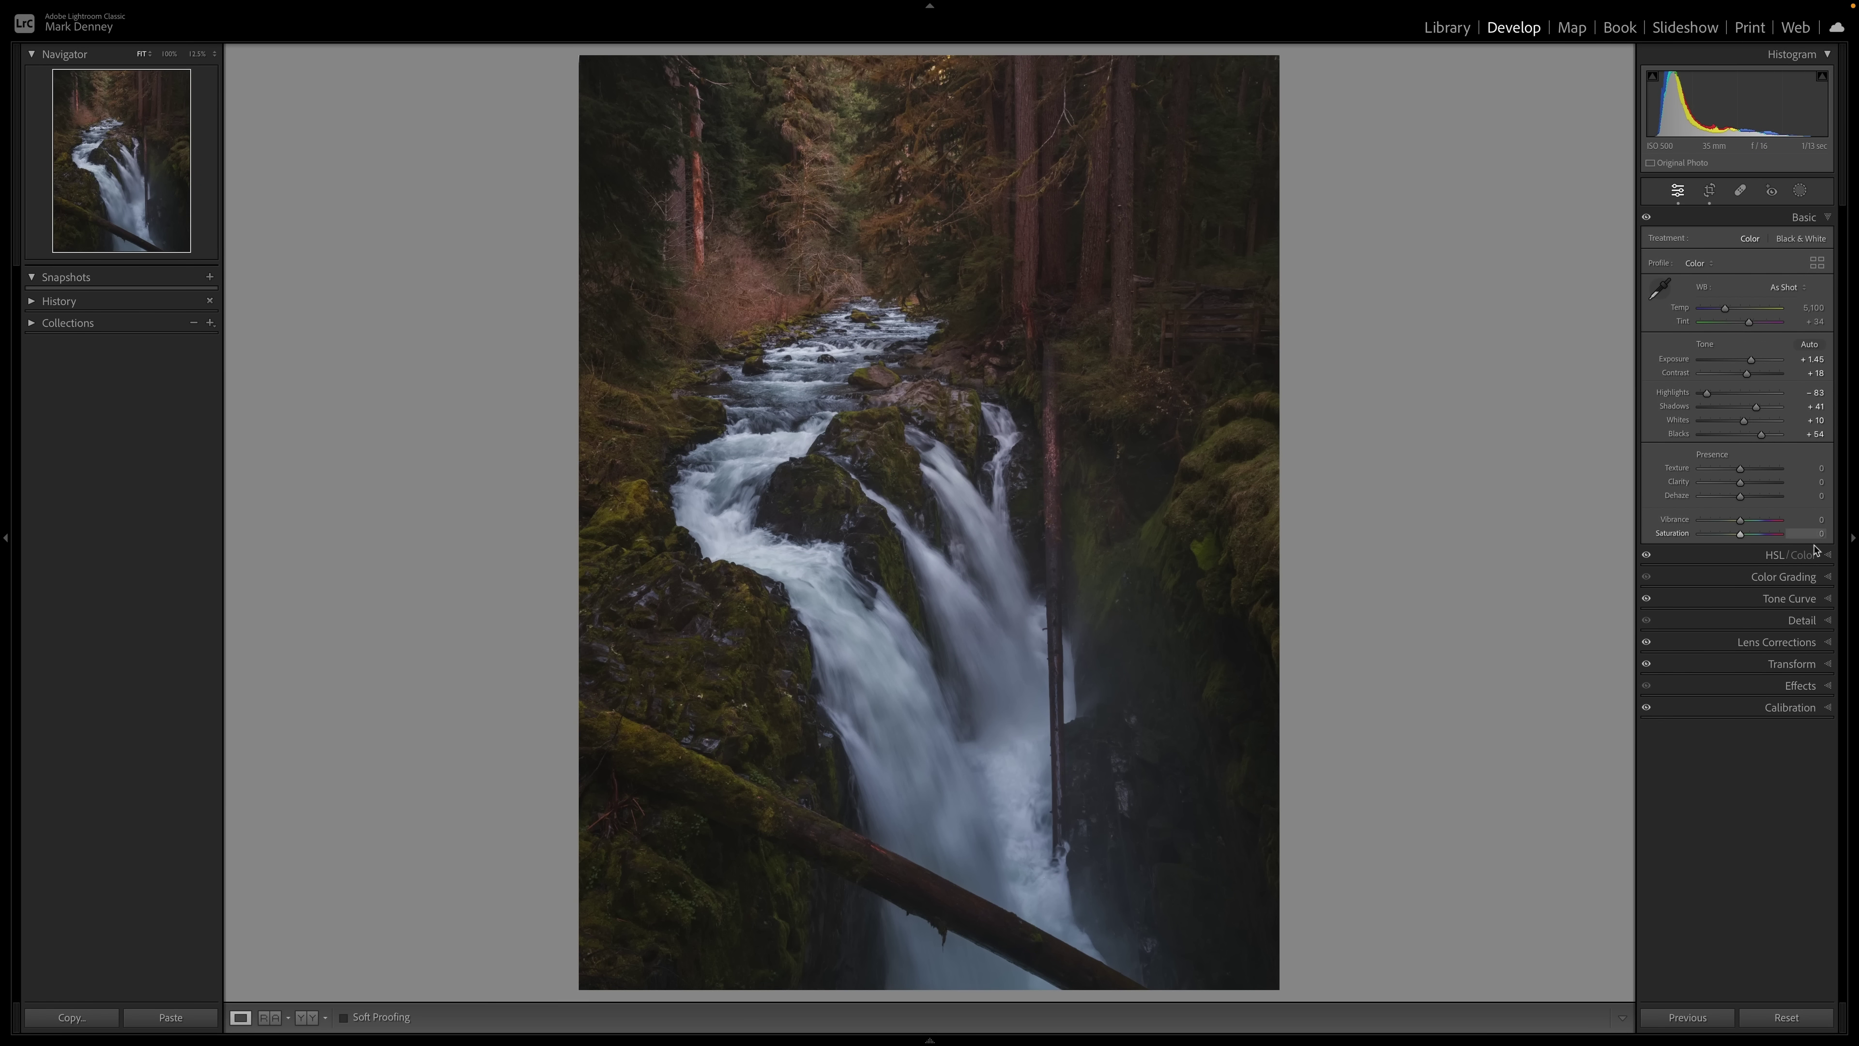
Brighten the photo's midtones by raising the midtone Luminance in Color Grading.
left_click(1830, 578)
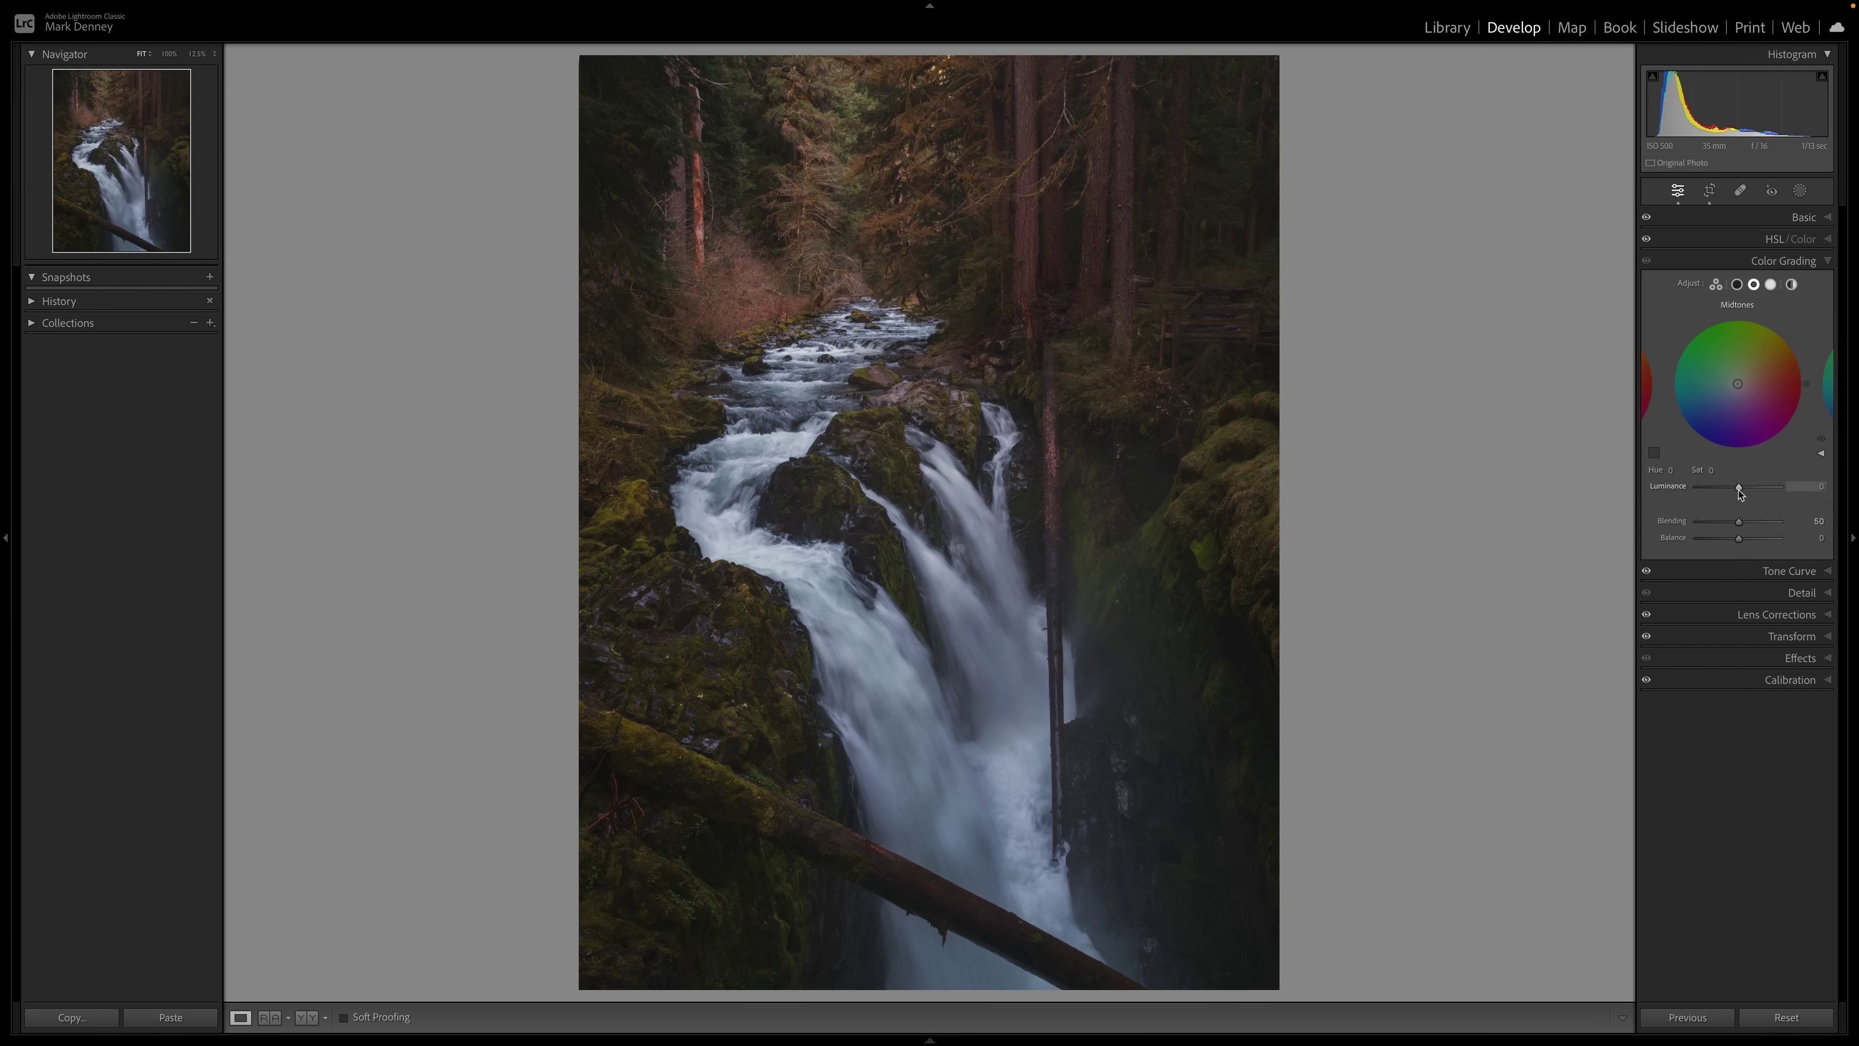
mouse_move(1723, 495)
left_mouse_down()
mouse_move(1709, 489)
mouse_move(1736, 481)
left_mouse_up()
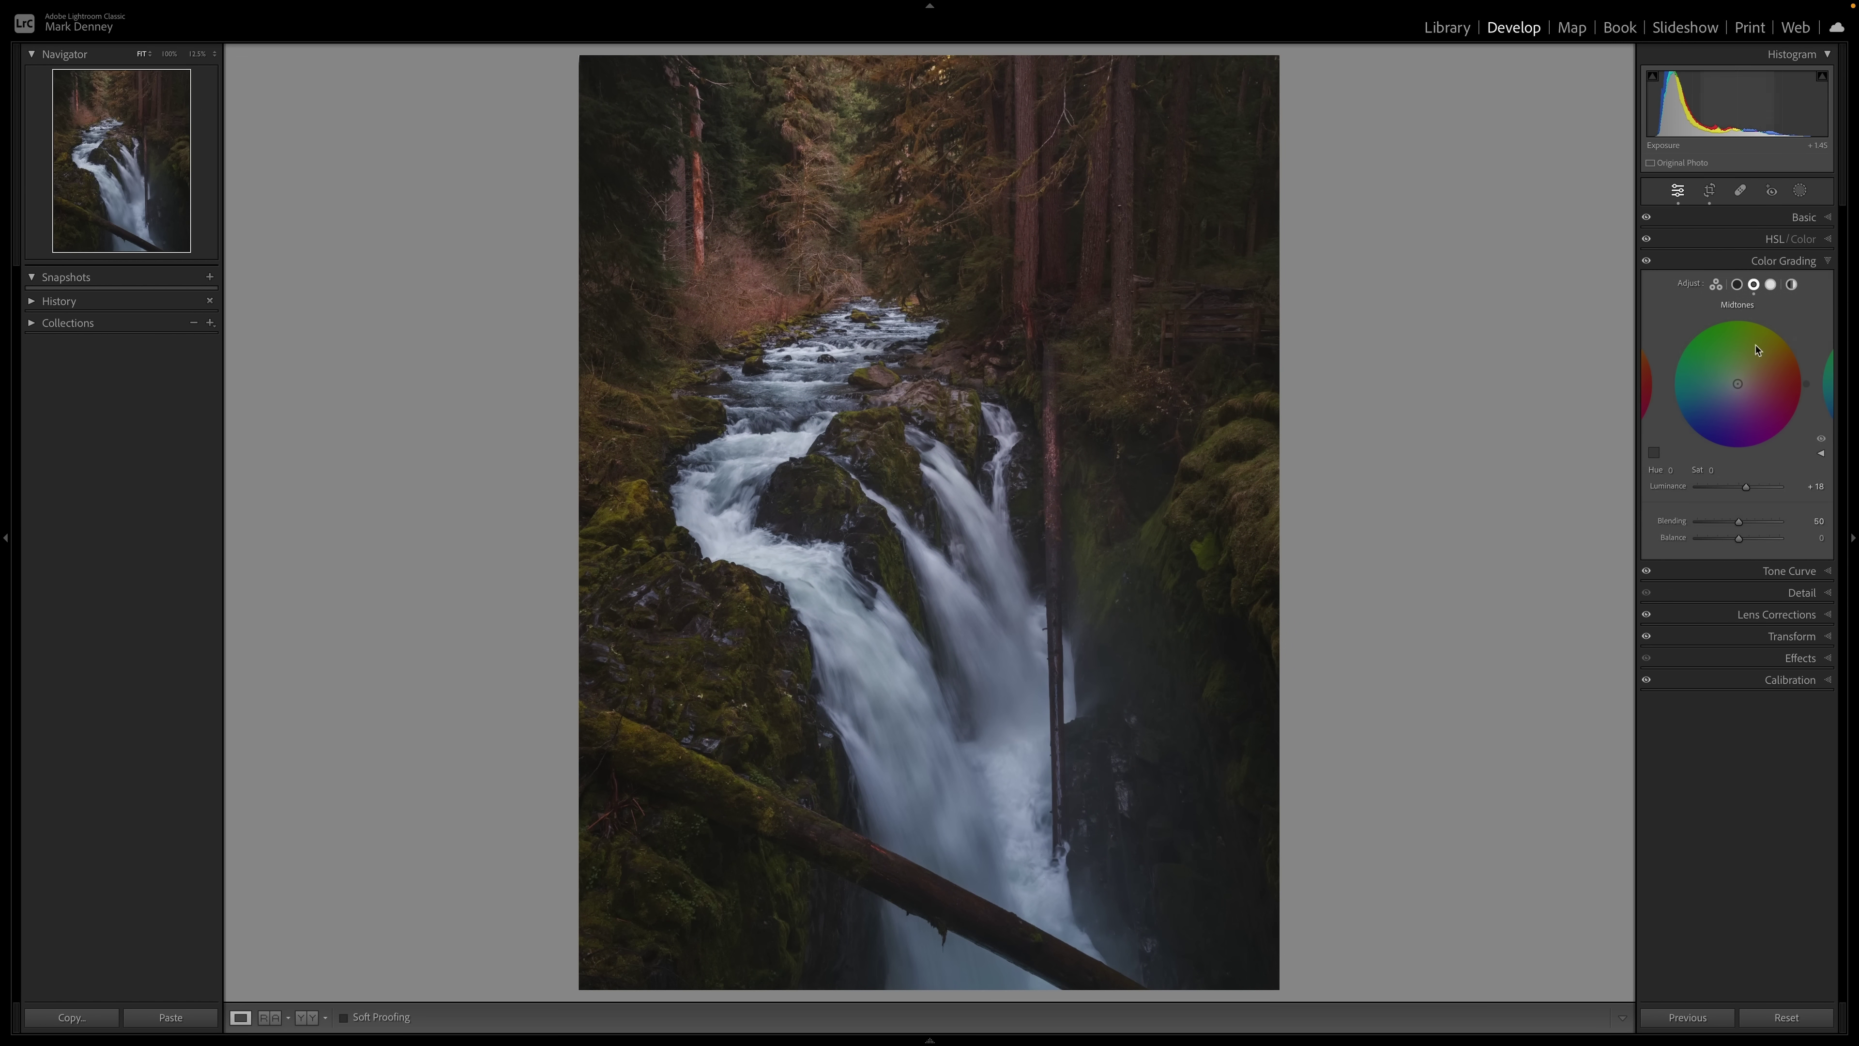
left_click_drag(1746, 486, 1762, 486)
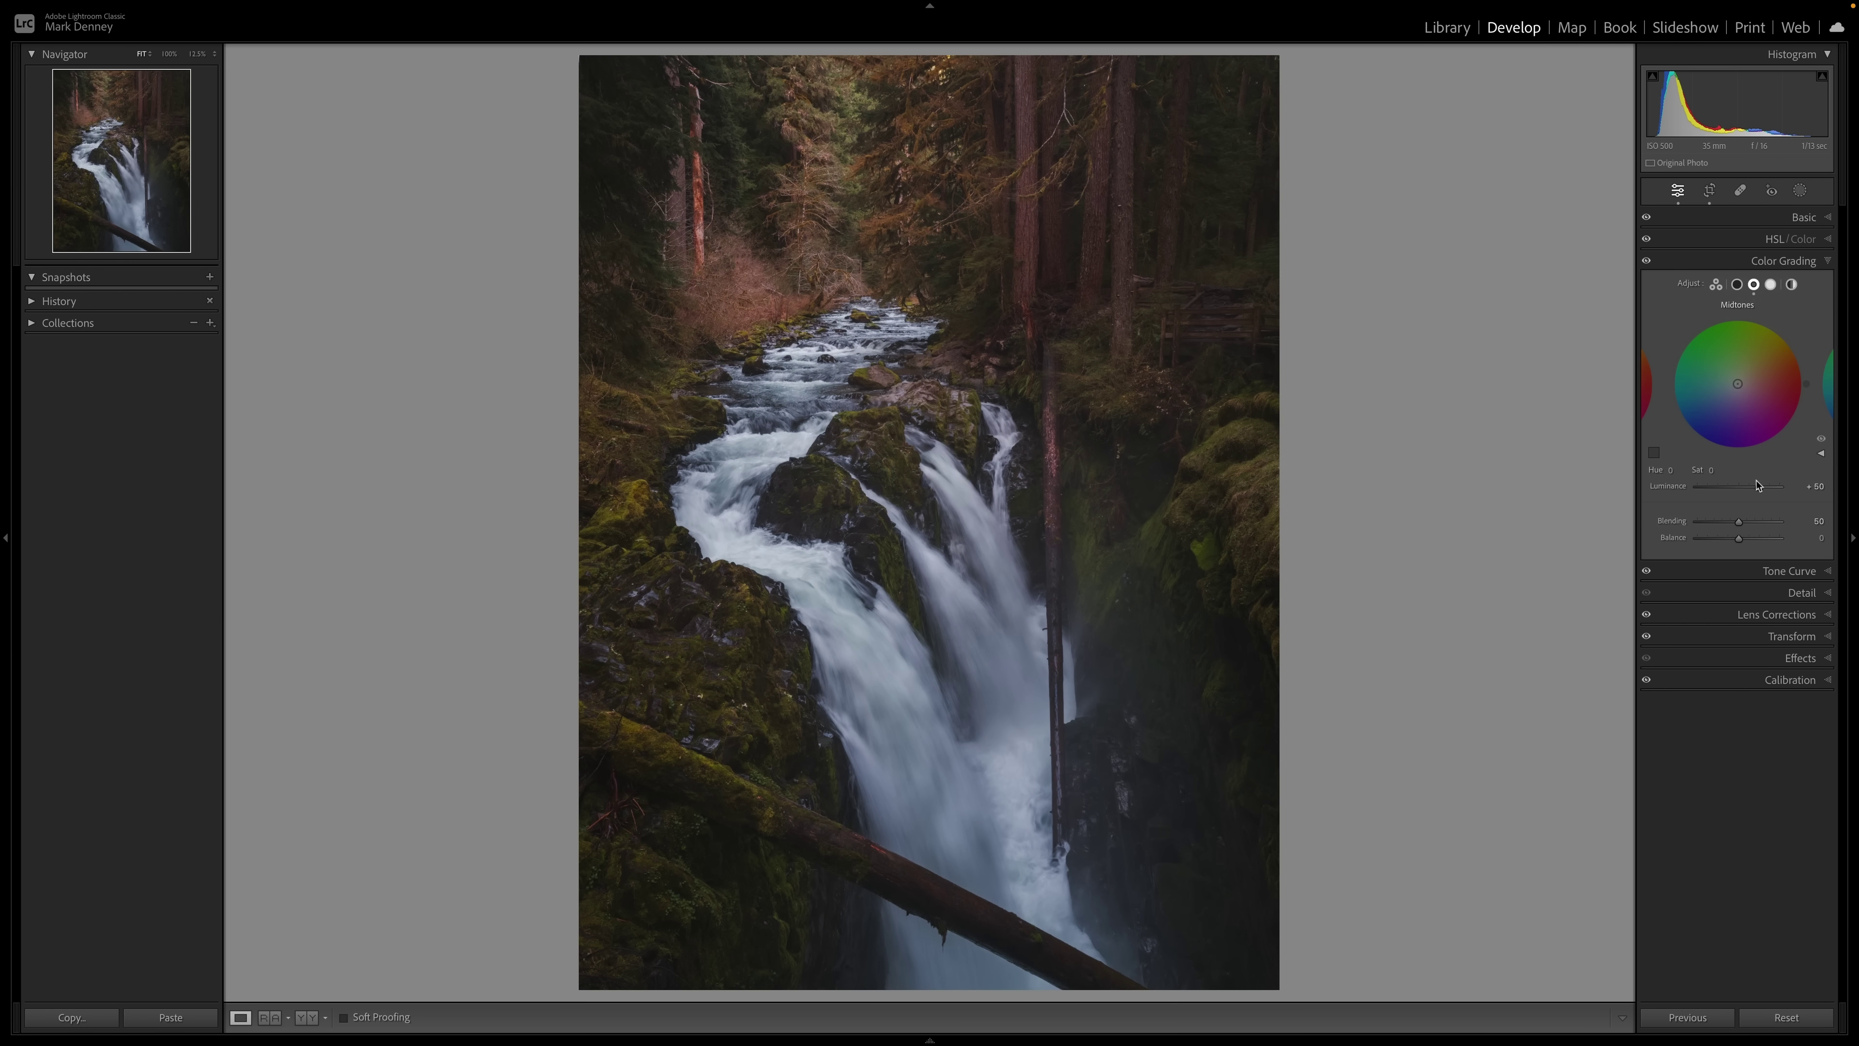
left_click(1828, 262)
Soften the whole photo by setting Clarity to -23 and Dehaze to -10.
left_click(1827, 218)
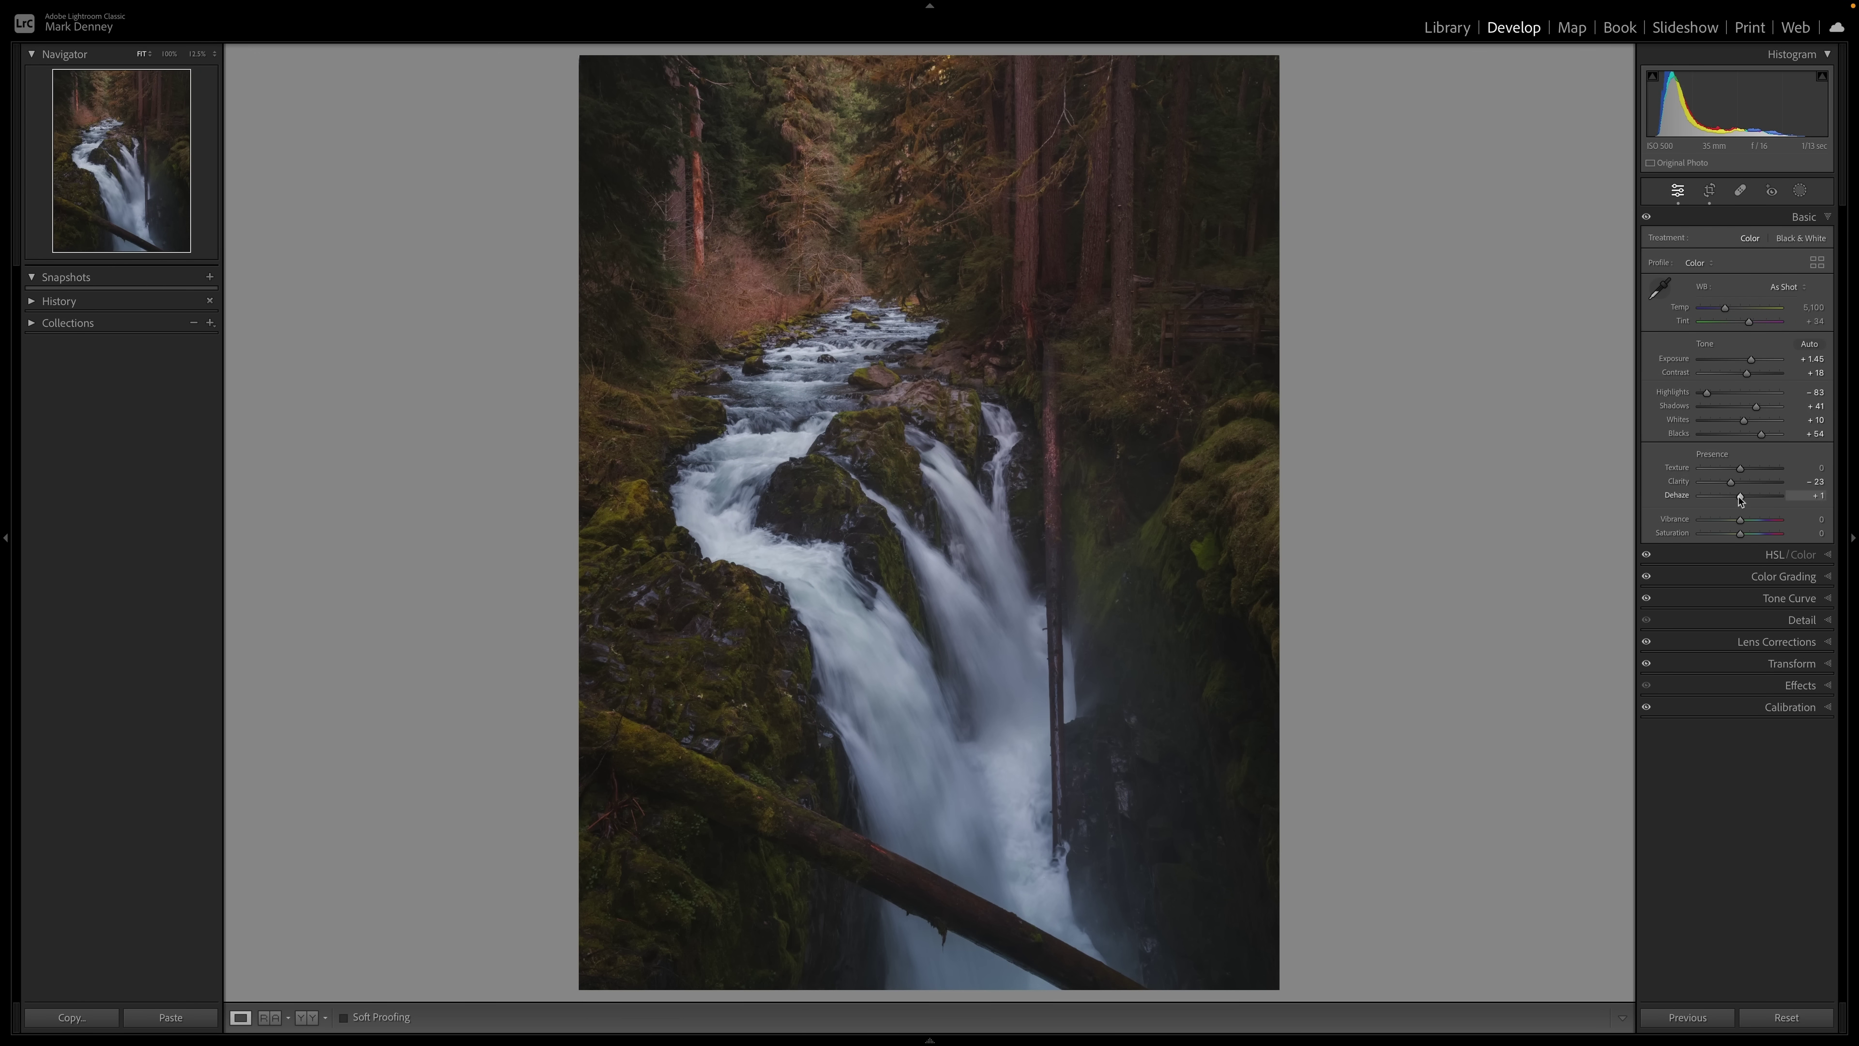
mouse_move(1736, 499)
left_mouse_down()
mouse_move(1713, 498)
mouse_move(1738, 500)
left_mouse_up()
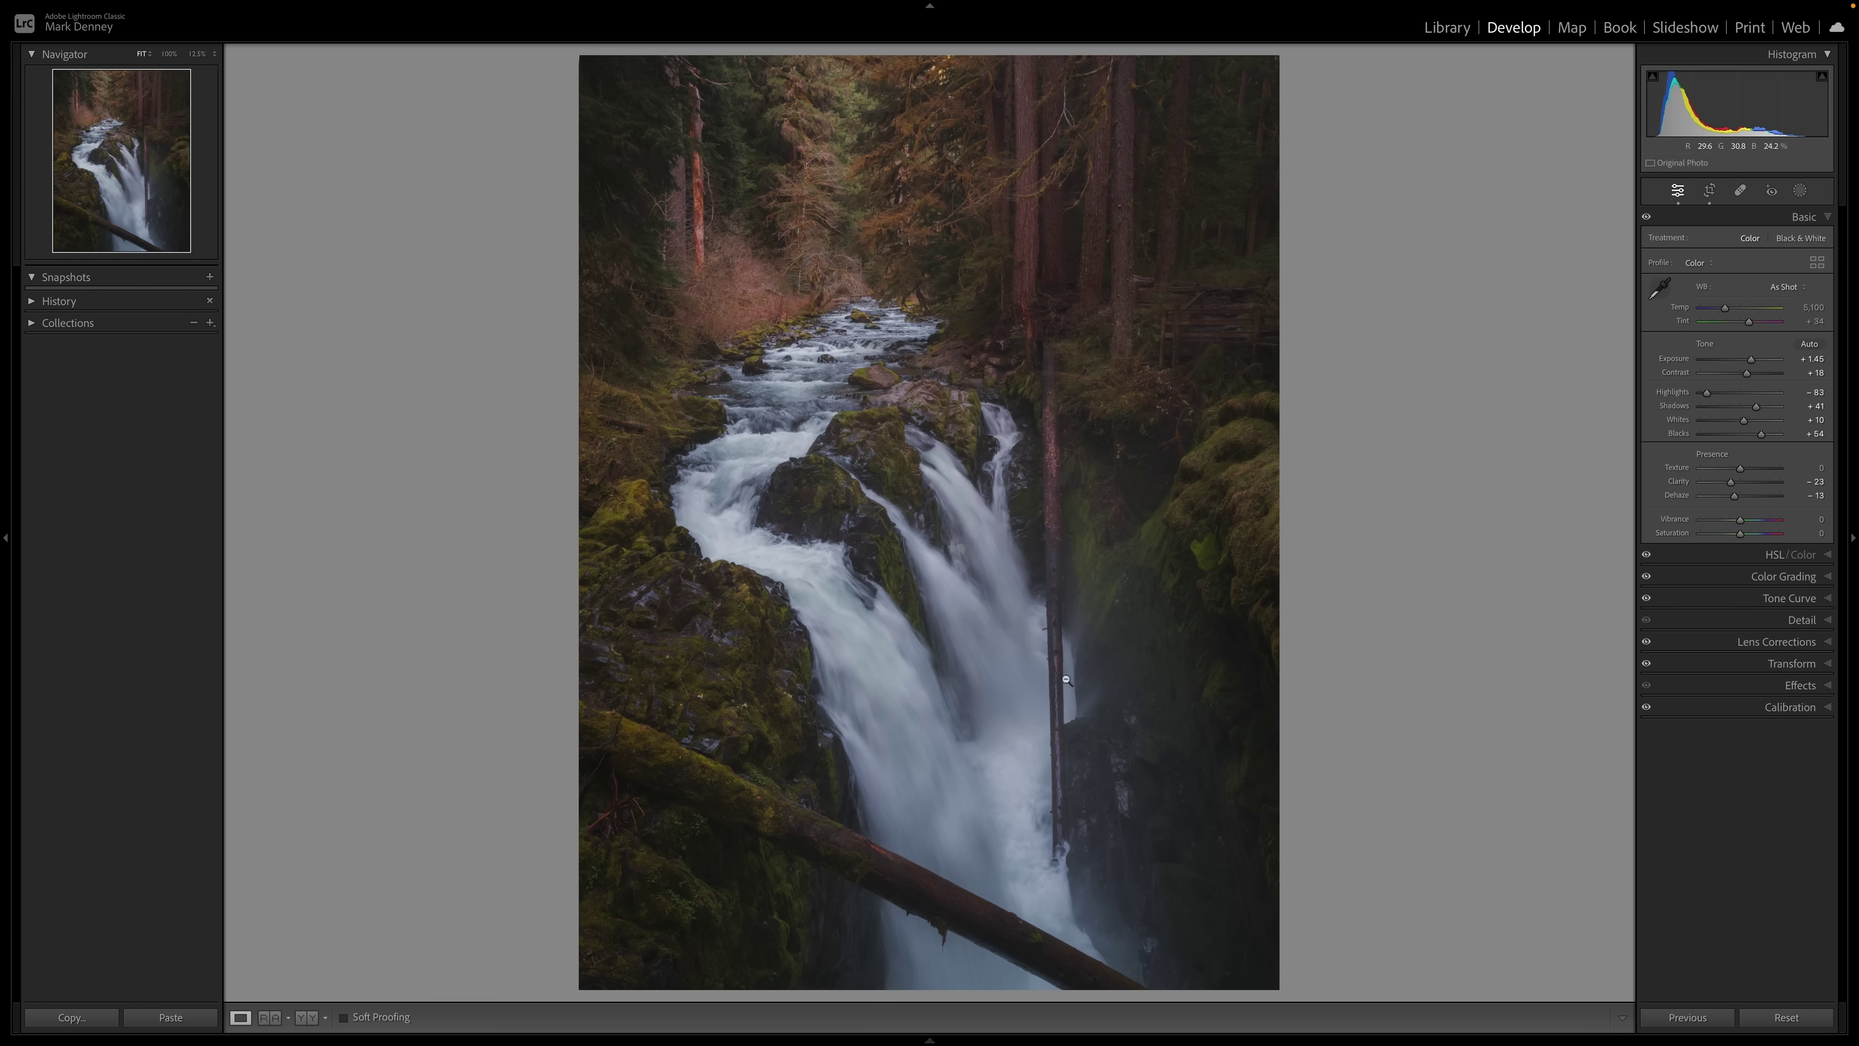
mouse_move(1736, 500)
left_mouse_down()
mouse_move(1680, 496)
mouse_move(1736, 497)
left_mouse_up()
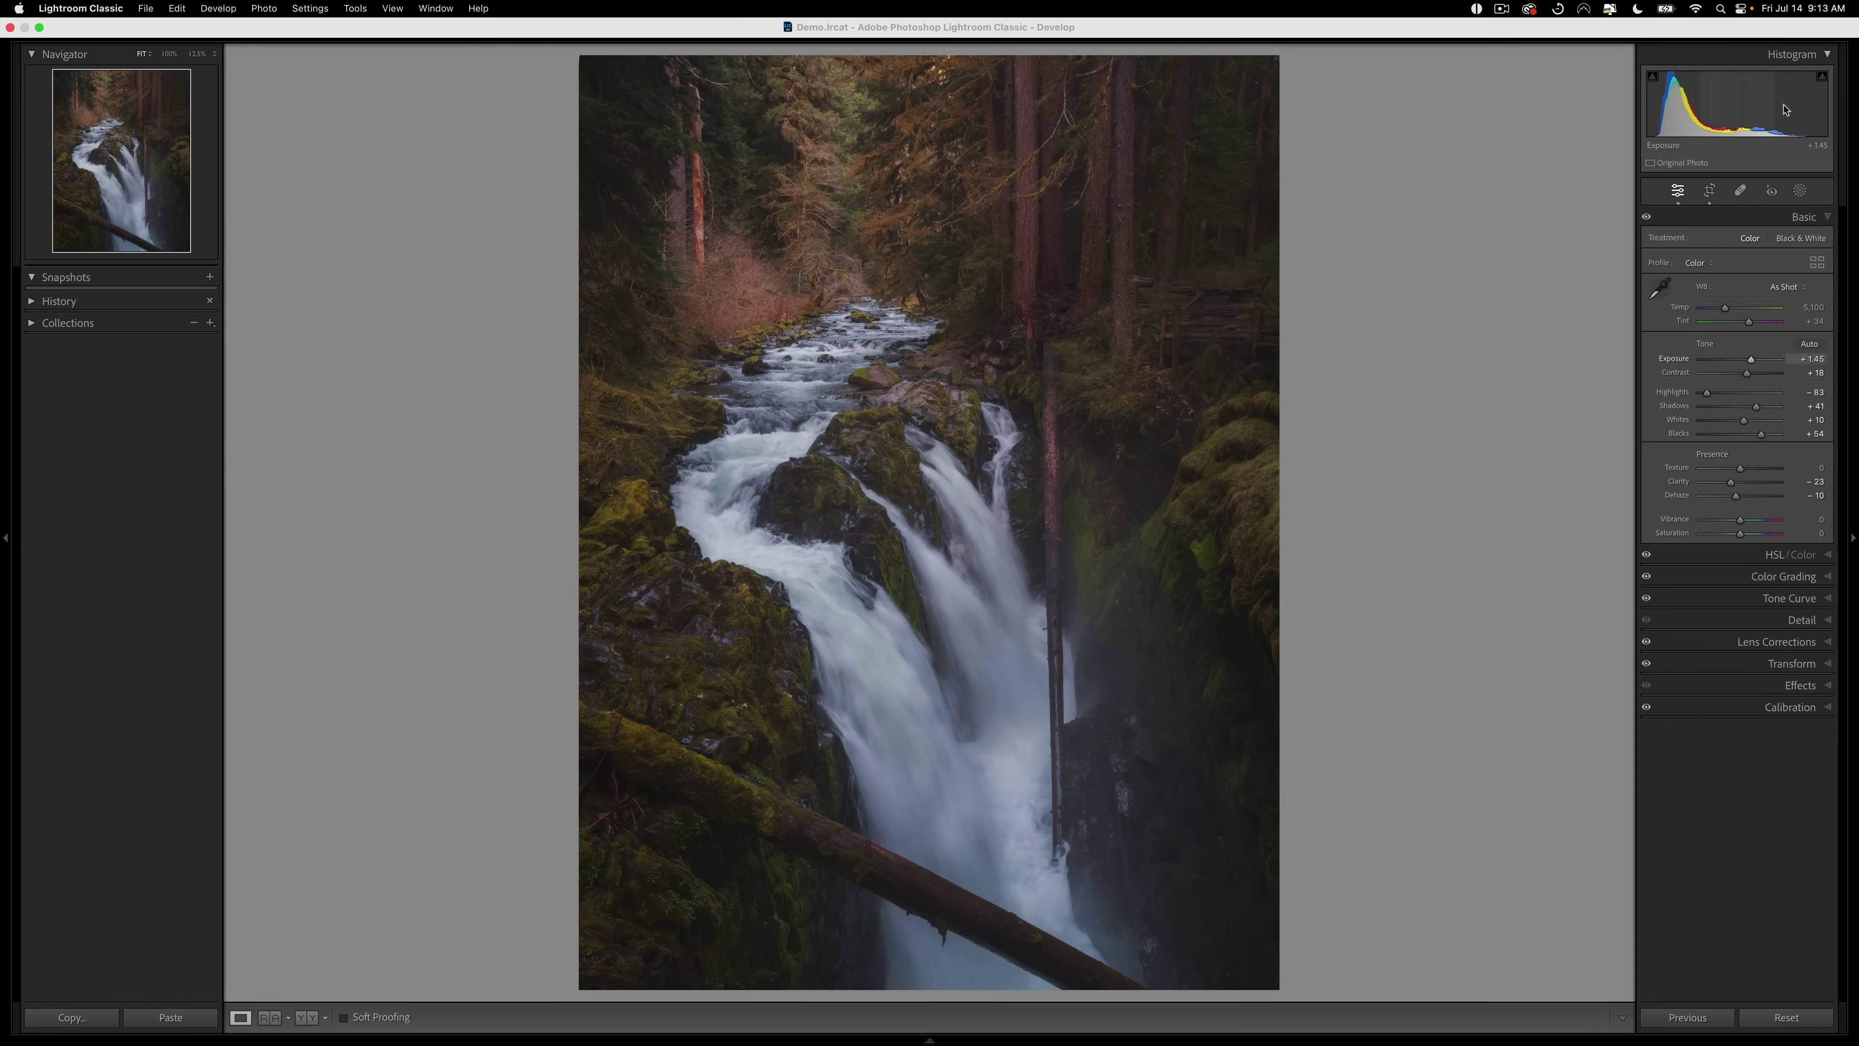
Create a radial gradient mask as a wide ellipse over the forest and upper river, centred slightly left of the photo's middle.
left_click(1800, 191)
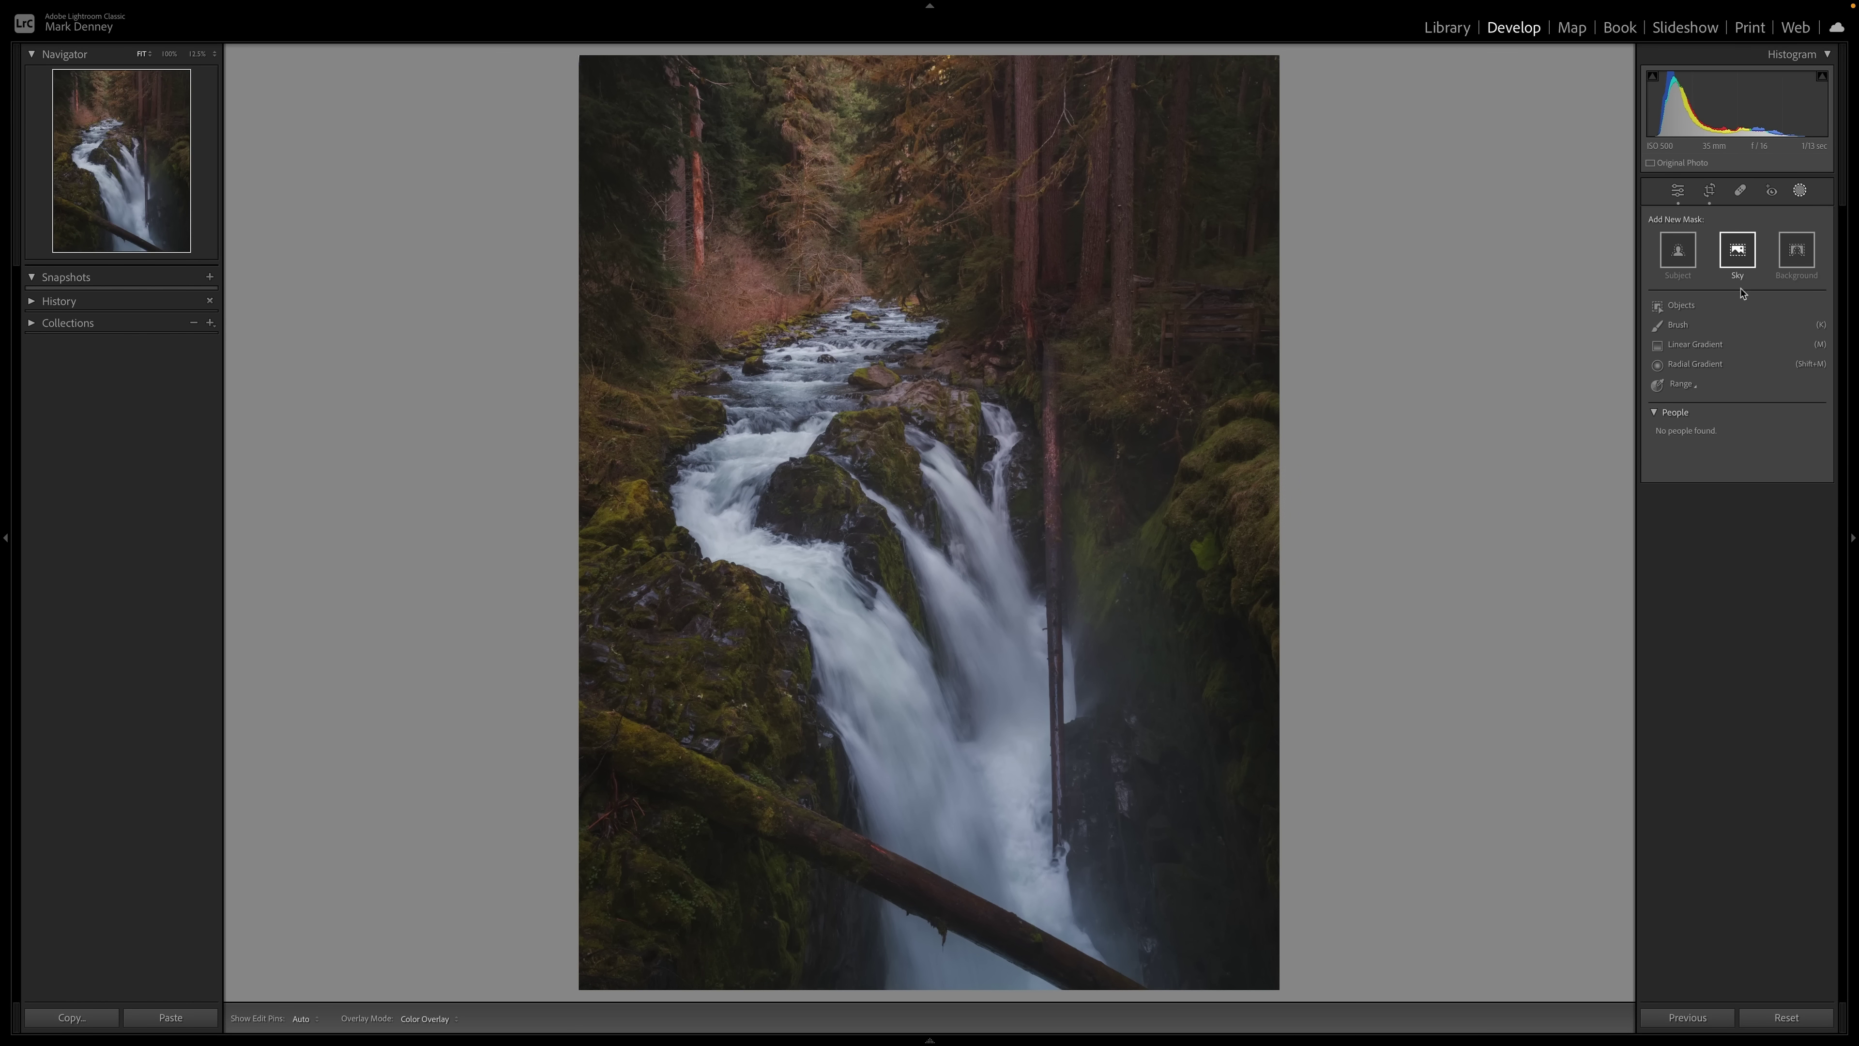
left_click(1683, 370)
key("super+minus")
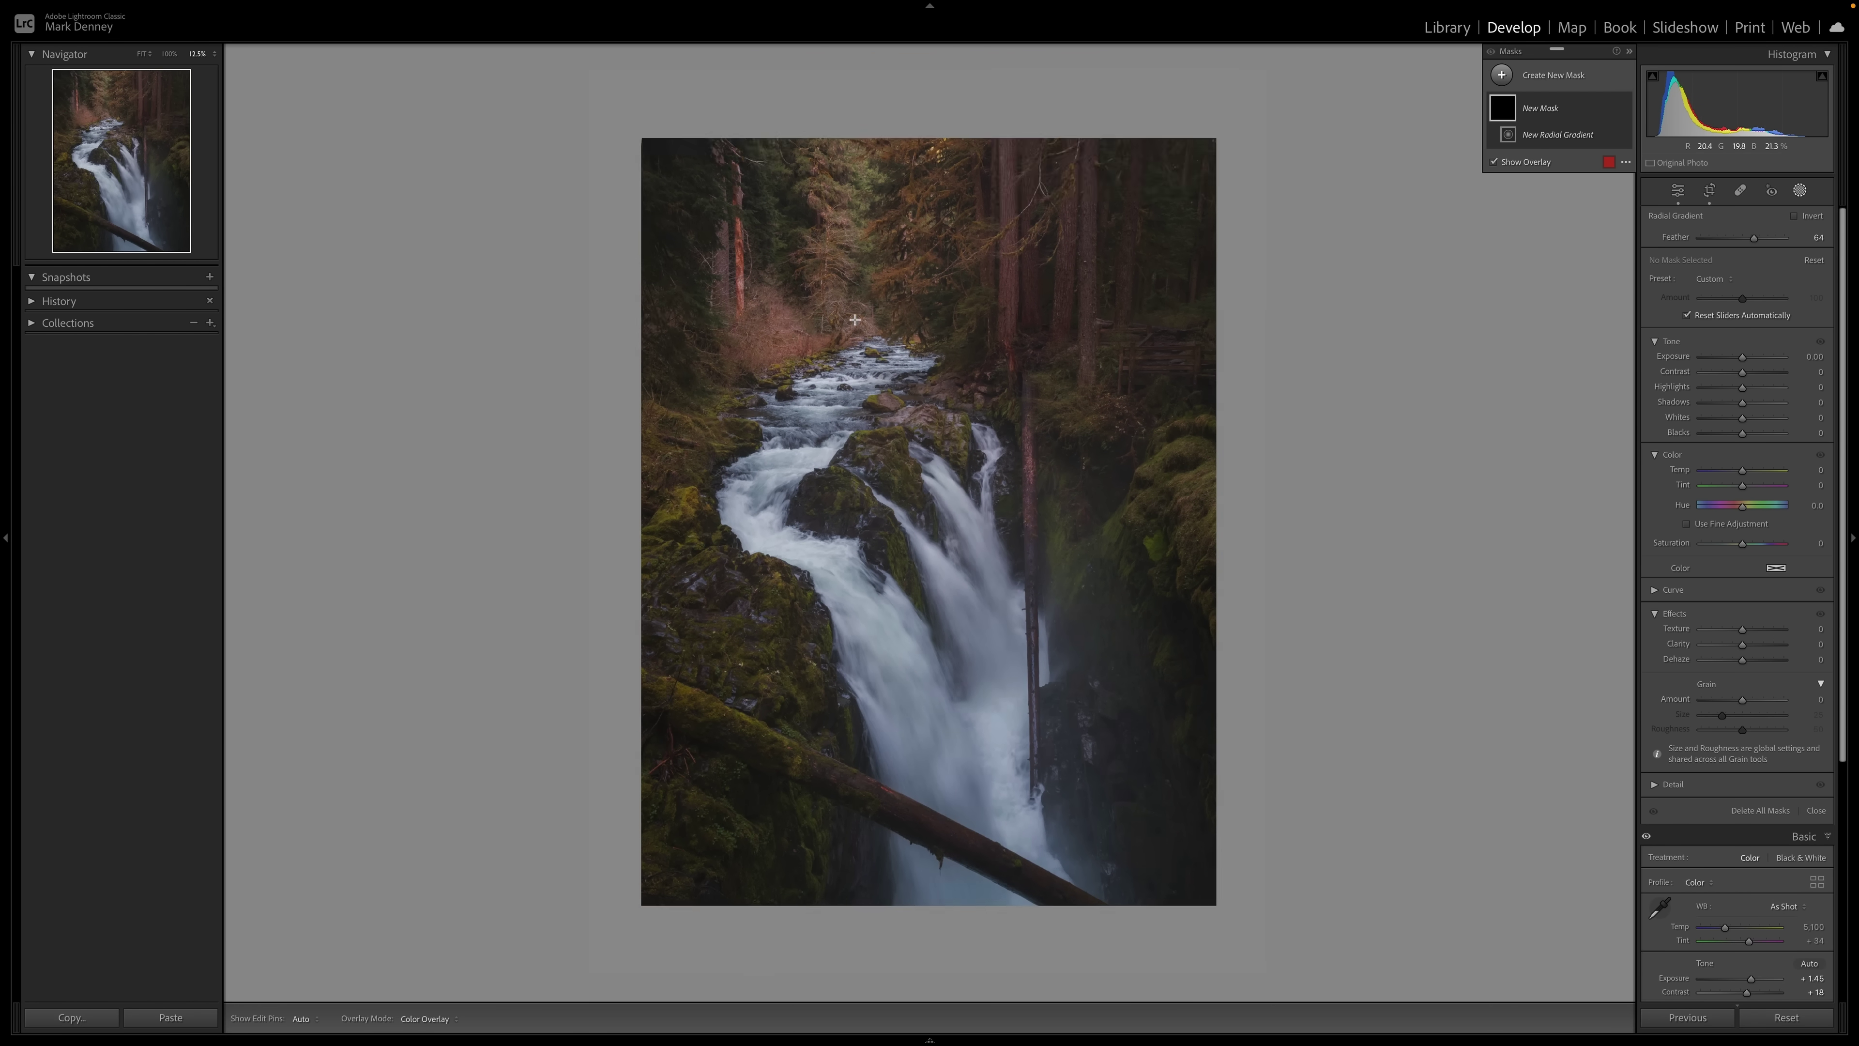
left_click_drag(869, 347, 1090, 487)
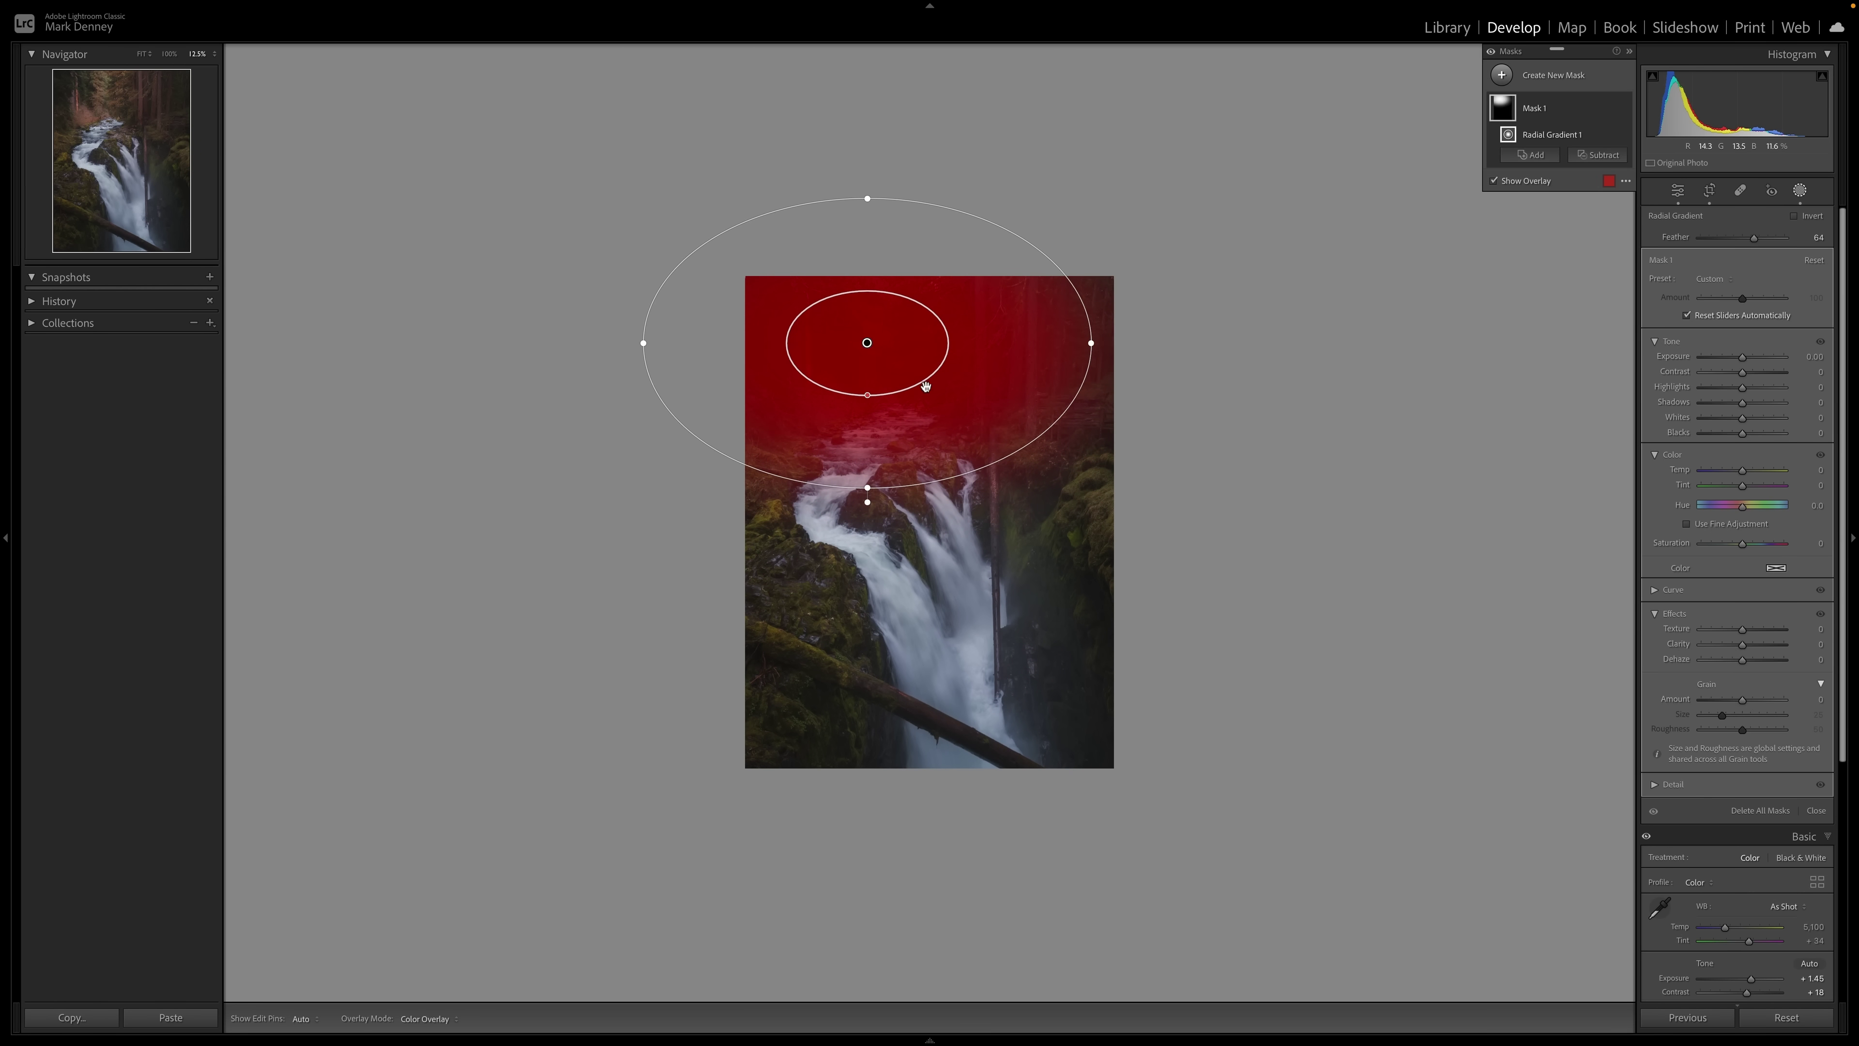
left_click_drag(869, 342, 839, 348)
Set the radial gradient's Feather to 100 and enlarge its ellipse in height and width around the upper-left forest.
left_click_drag(1756, 239, 1702, 248)
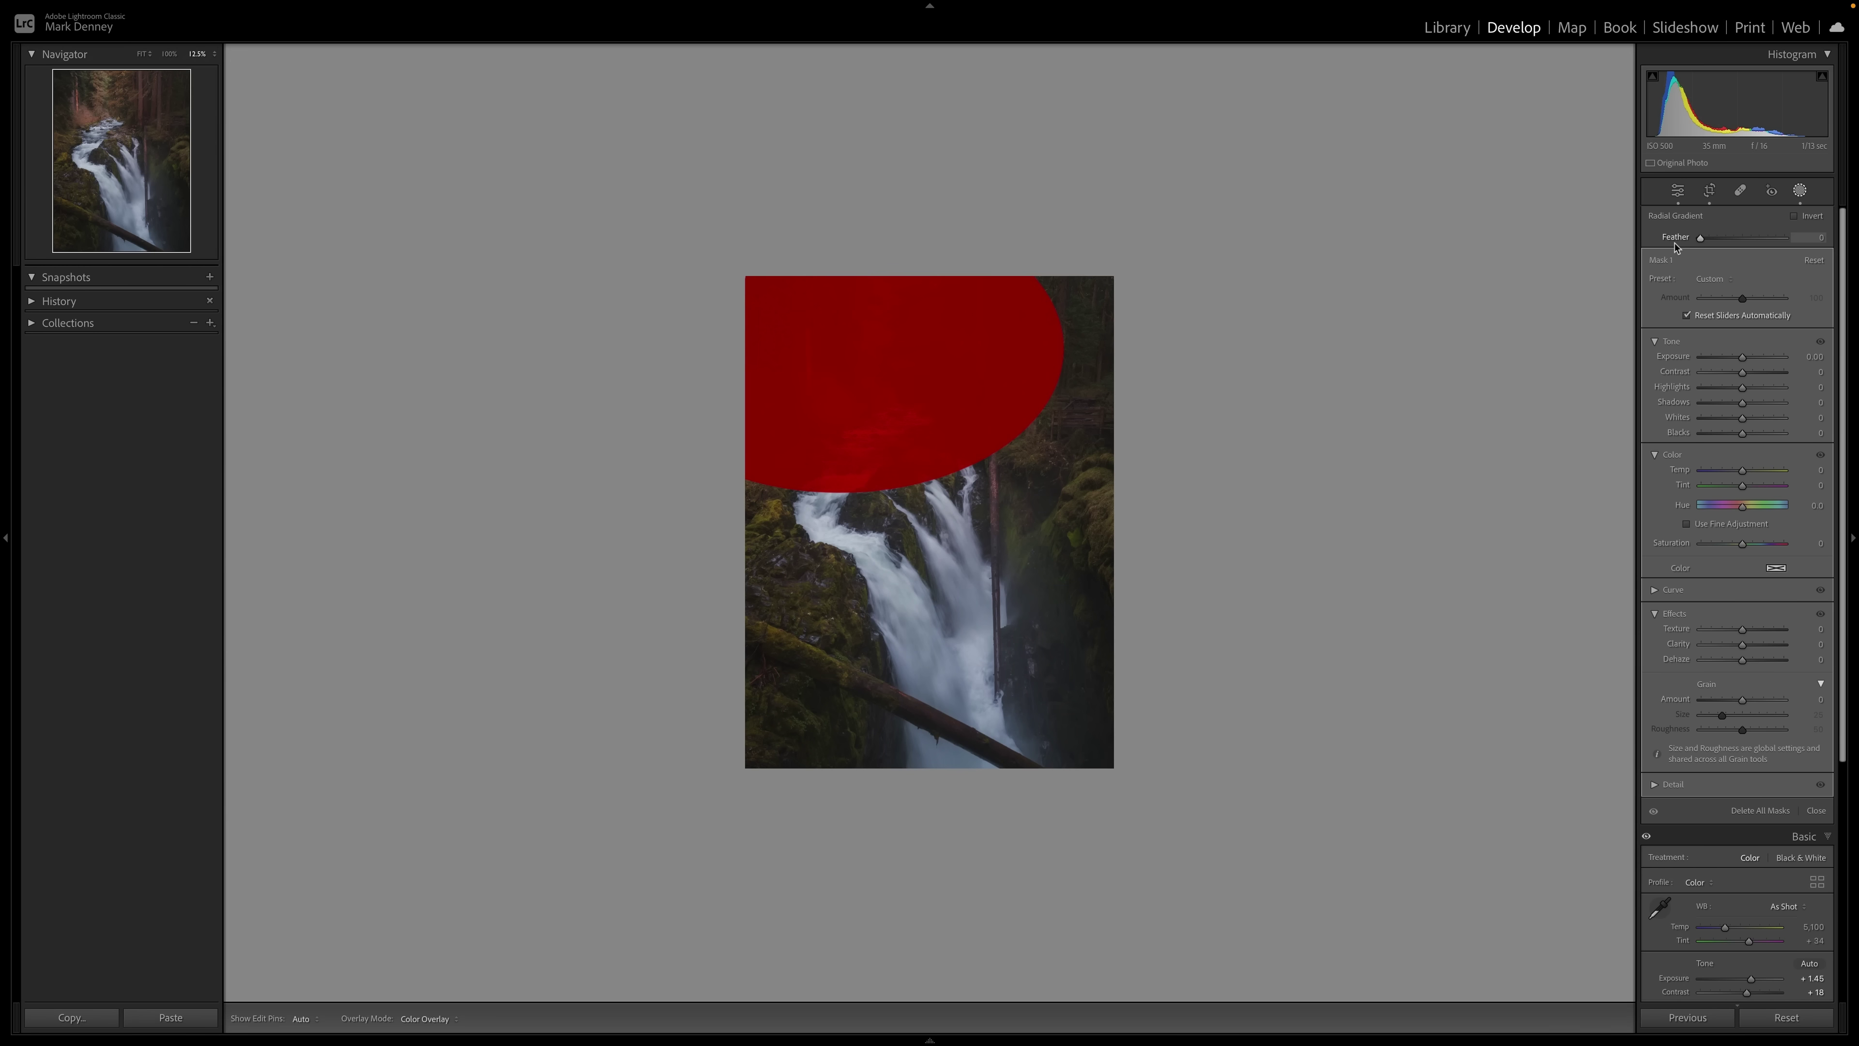
left_click_drag(1729, 250, 1830, 255)
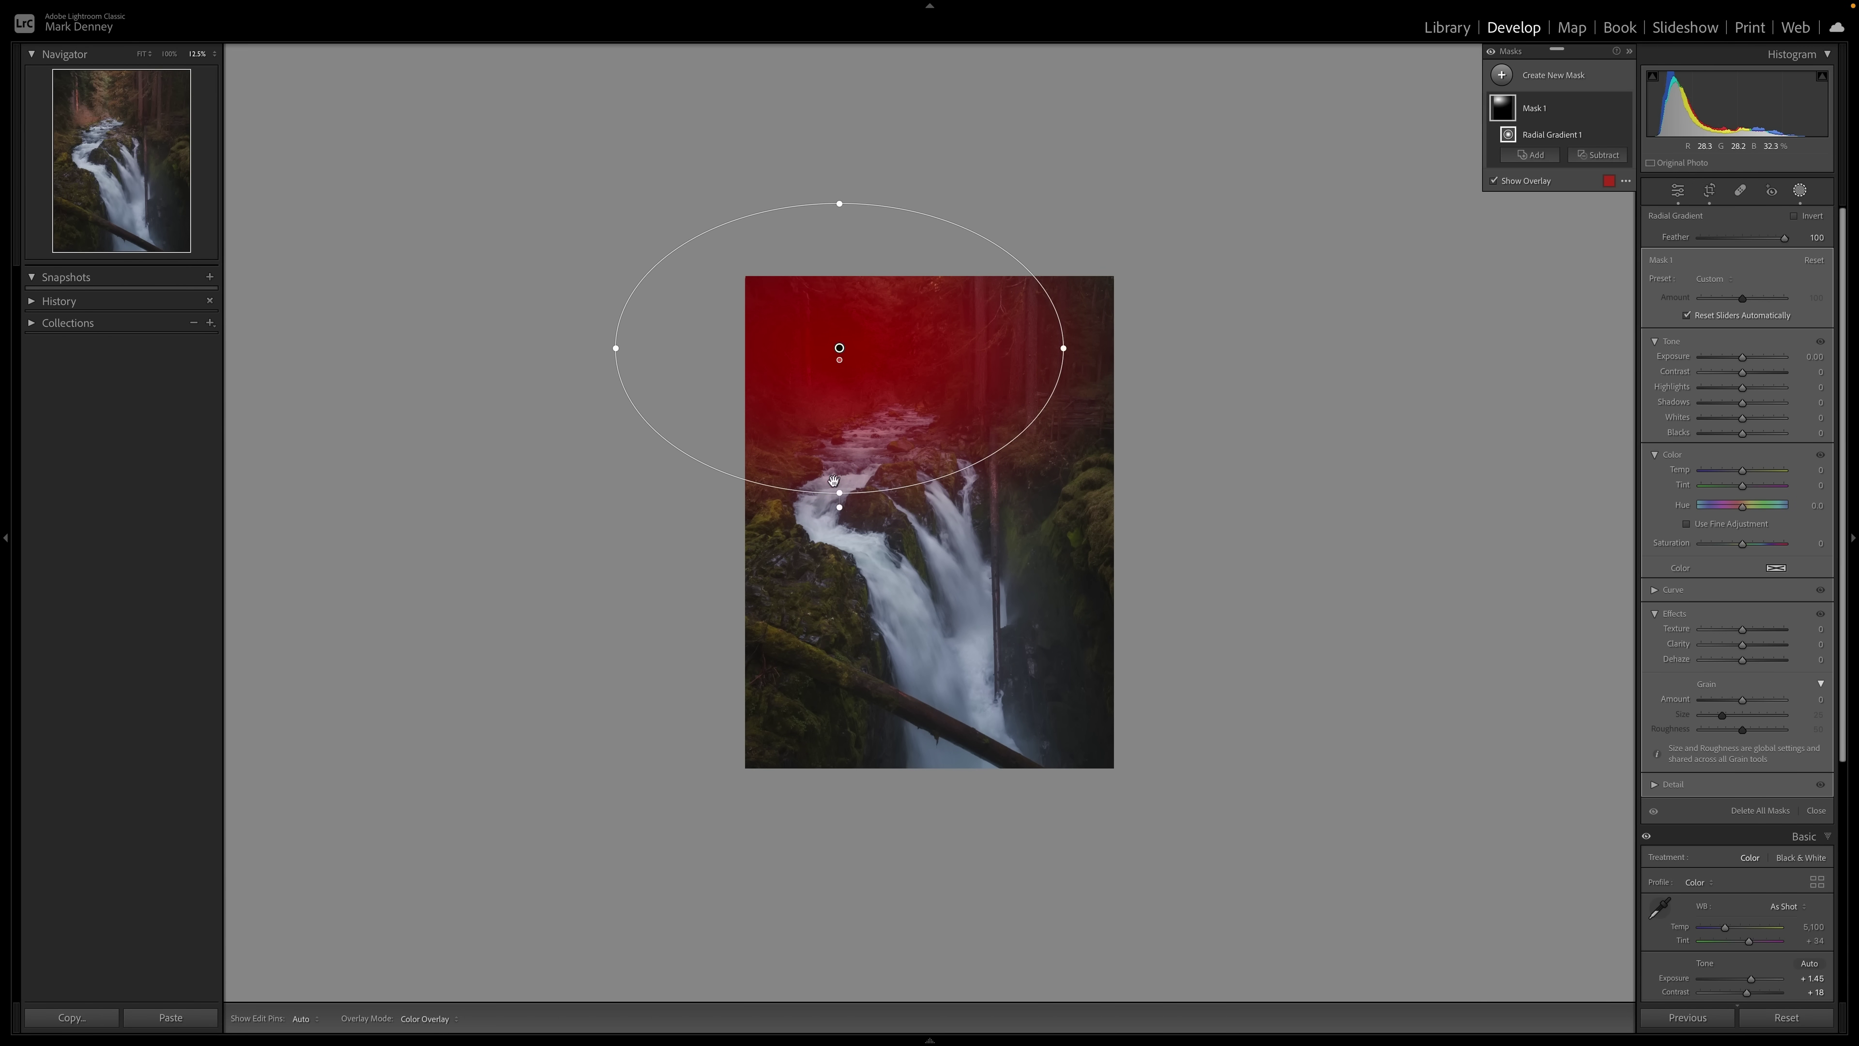
left_click_drag(839, 492, 839, 519)
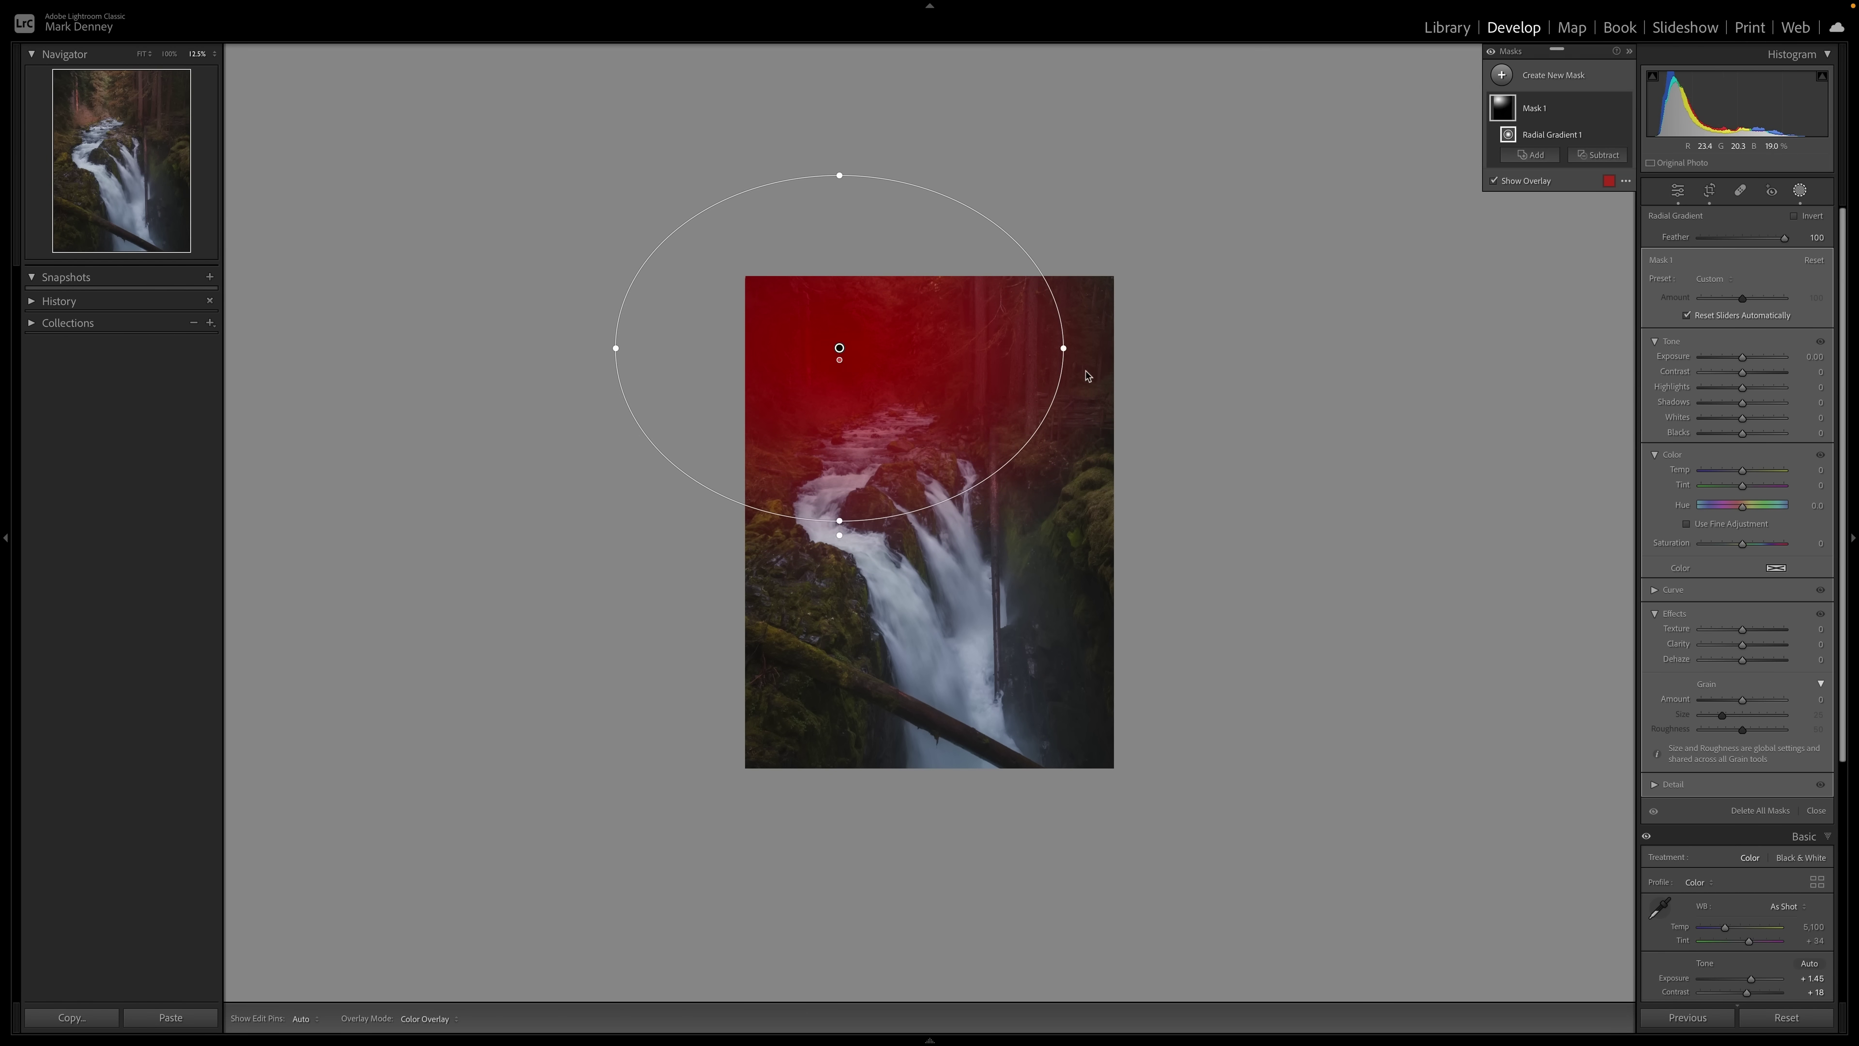
left_click_drag(1064, 347, 1099, 347)
left_click_drag(841, 348, 834, 347)
Set the radial mask's Exposure to 0.83, Contrast to 26, Highlights to -43, Shadows to 43, Whites to 27 and Blacks to 6.
mouse_move(1742, 358)
left_mouse_down()
mouse_move(1724, 380)
mouse_move(1740, 378)
left_mouse_up()
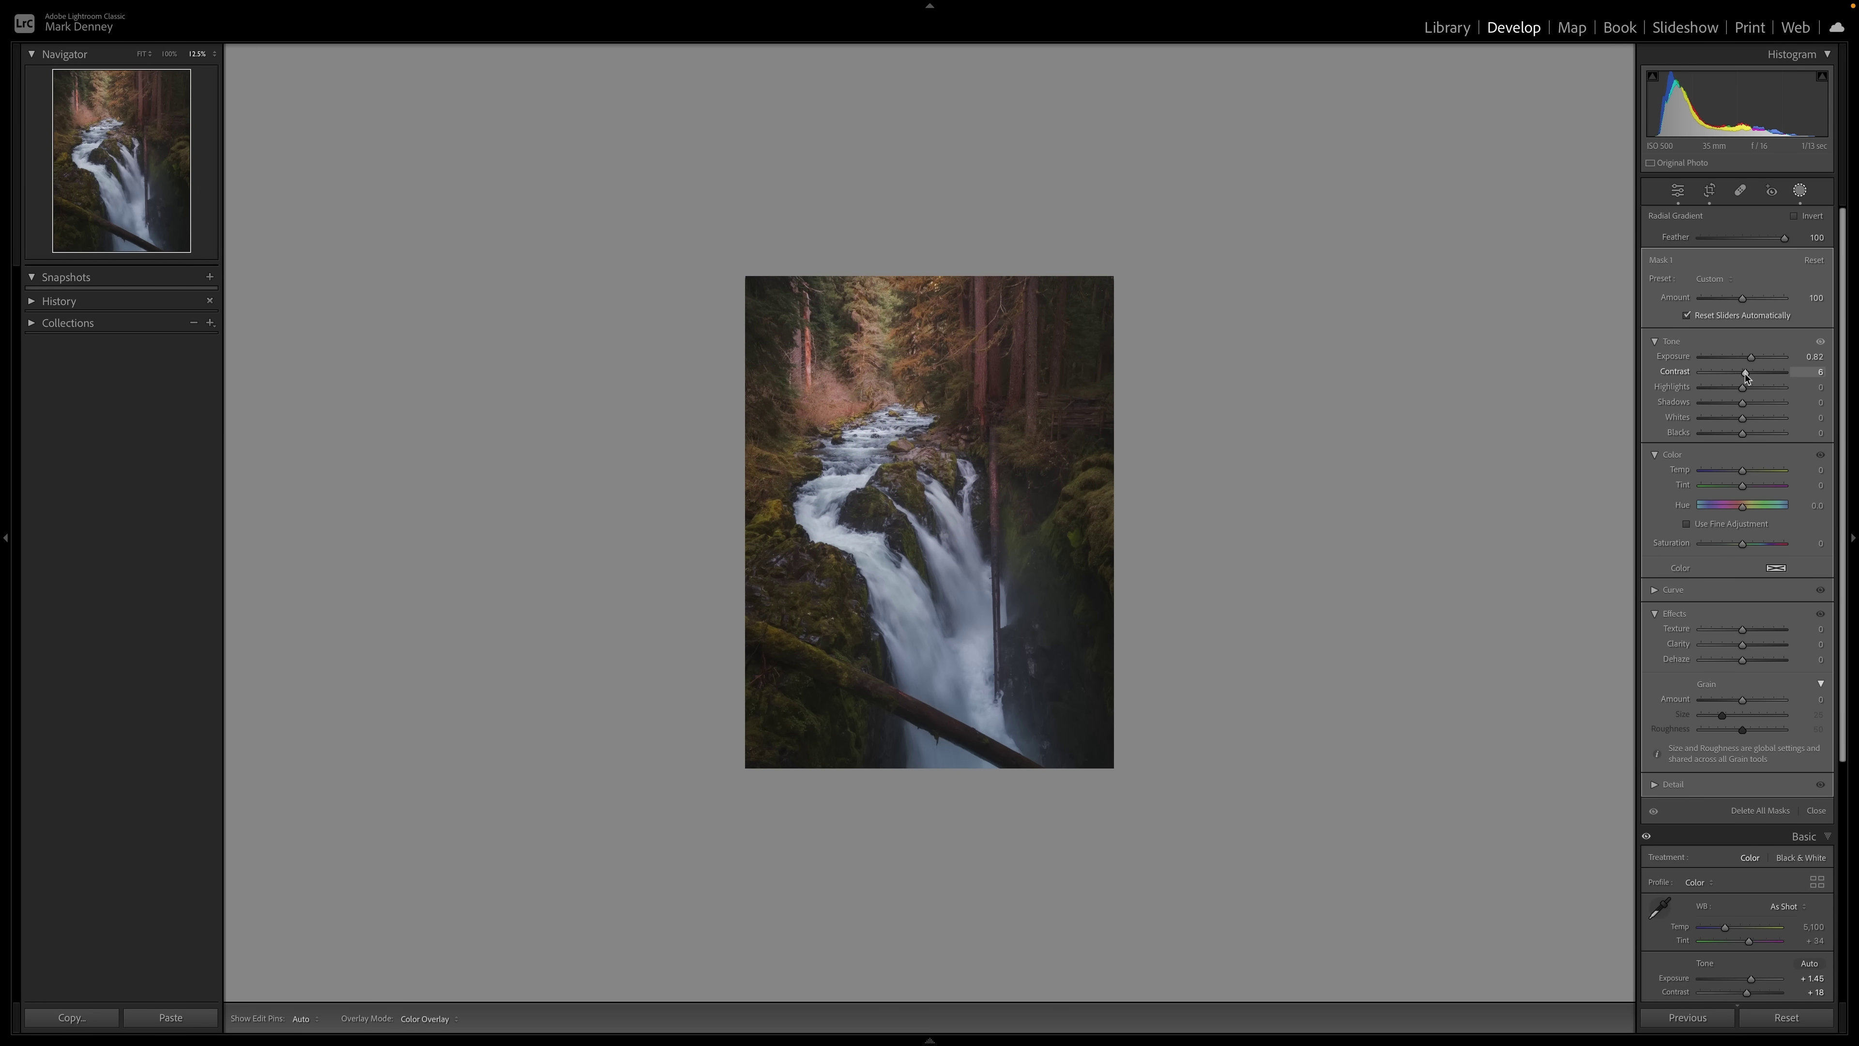
left_click_drag(1755, 376, 1753, 375)
left_click_drag(1742, 387, 1740, 392)
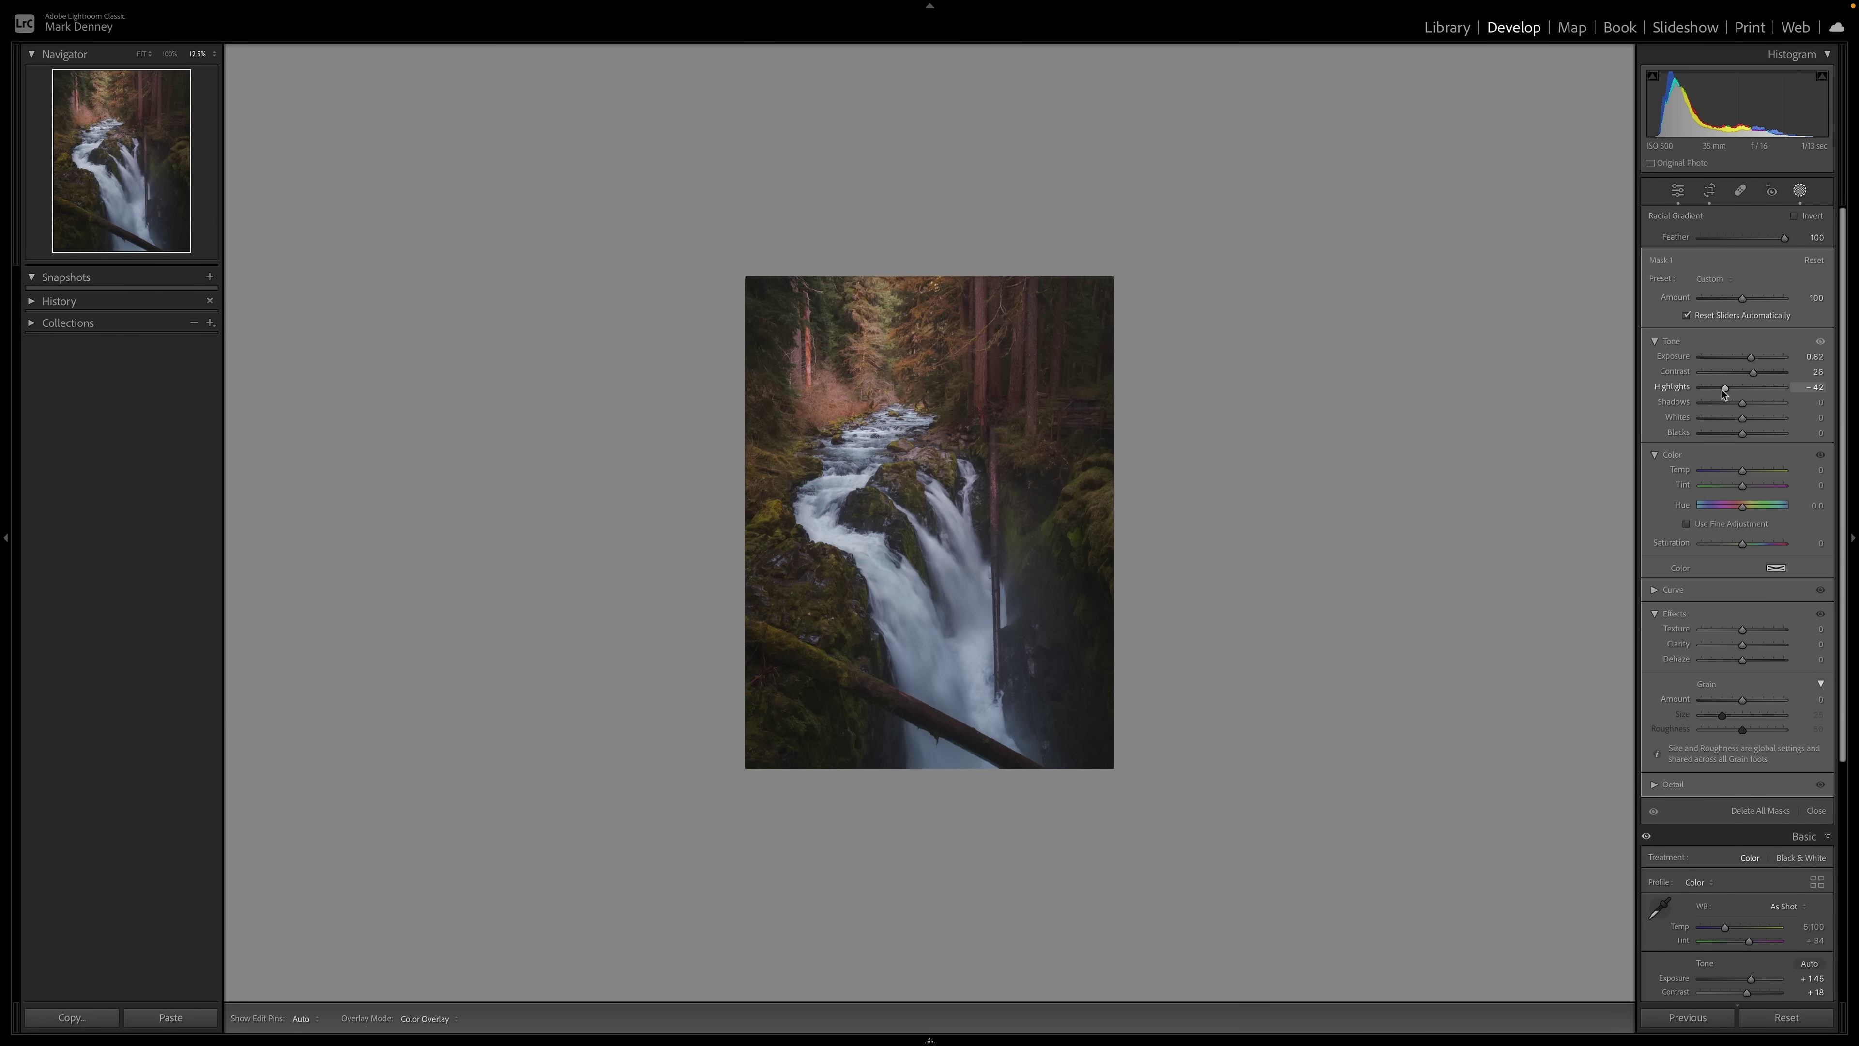
left_click_drag(1726, 394, 1763, 403)
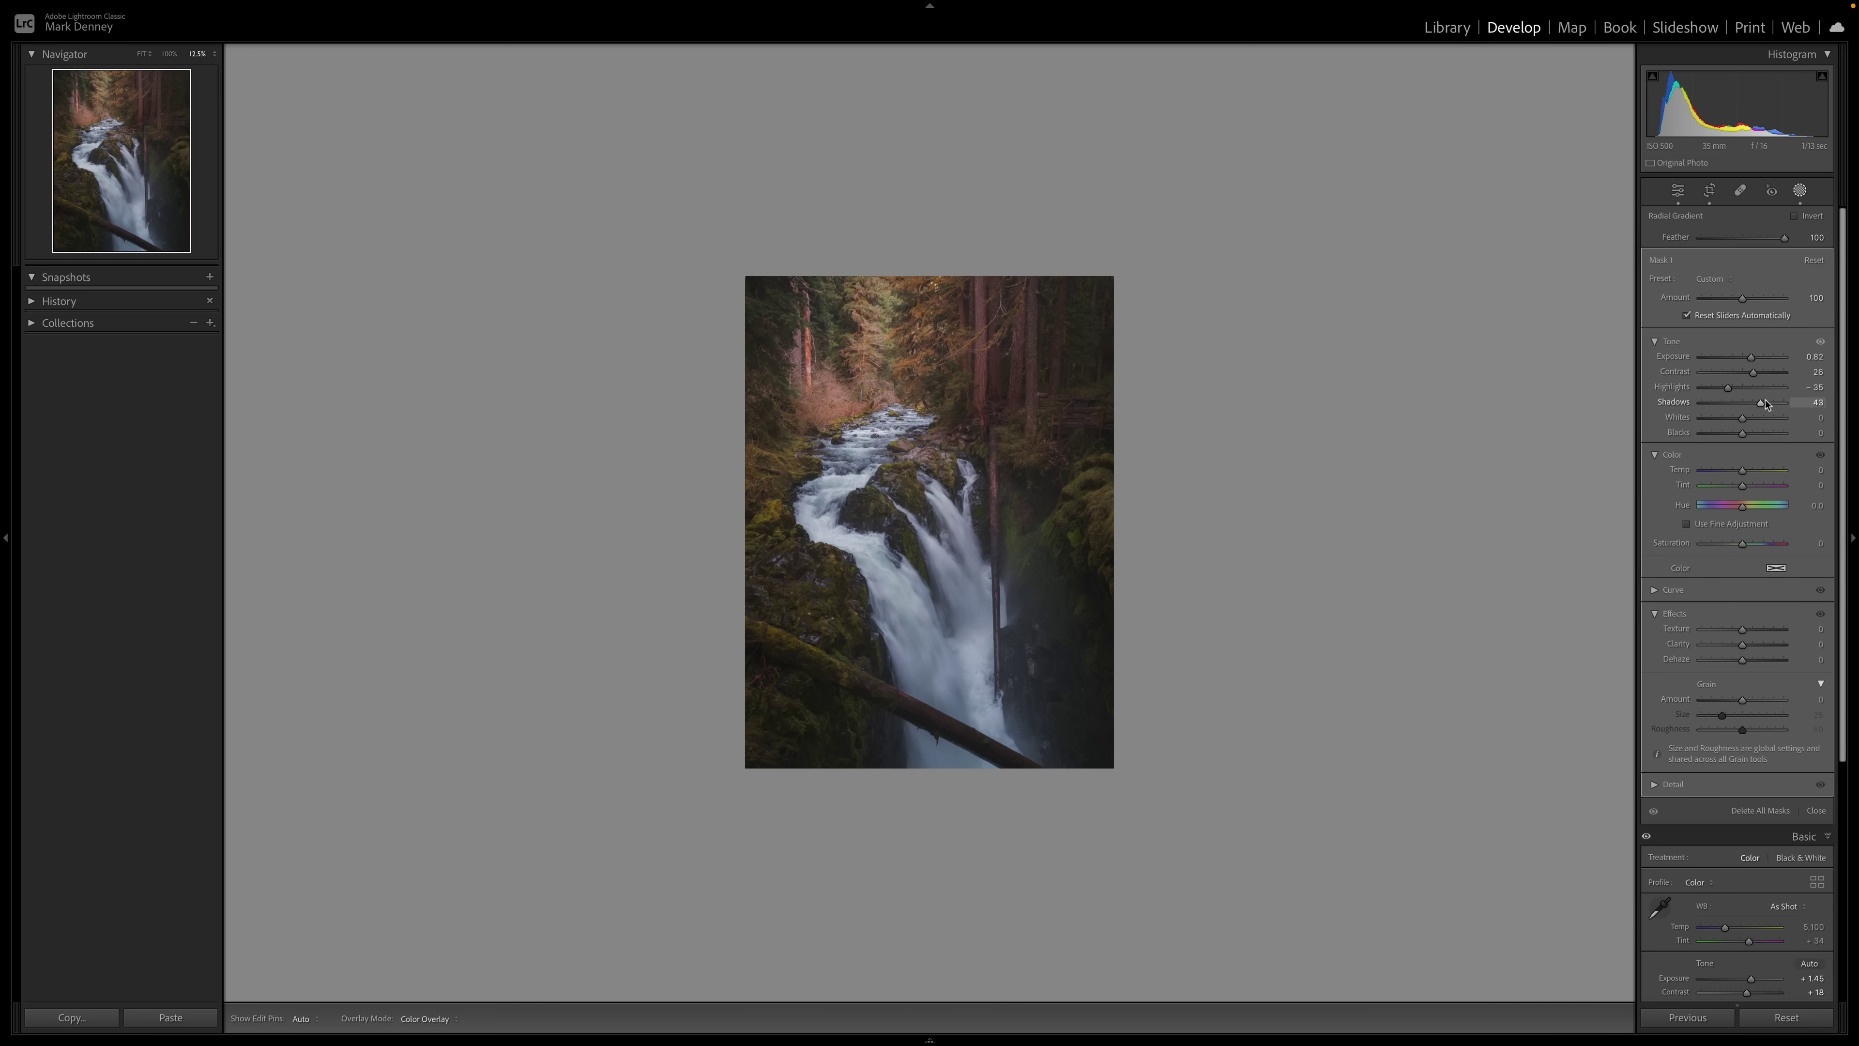
left_click_drag(1764, 403, 1745, 420)
double_click(1753, 418)
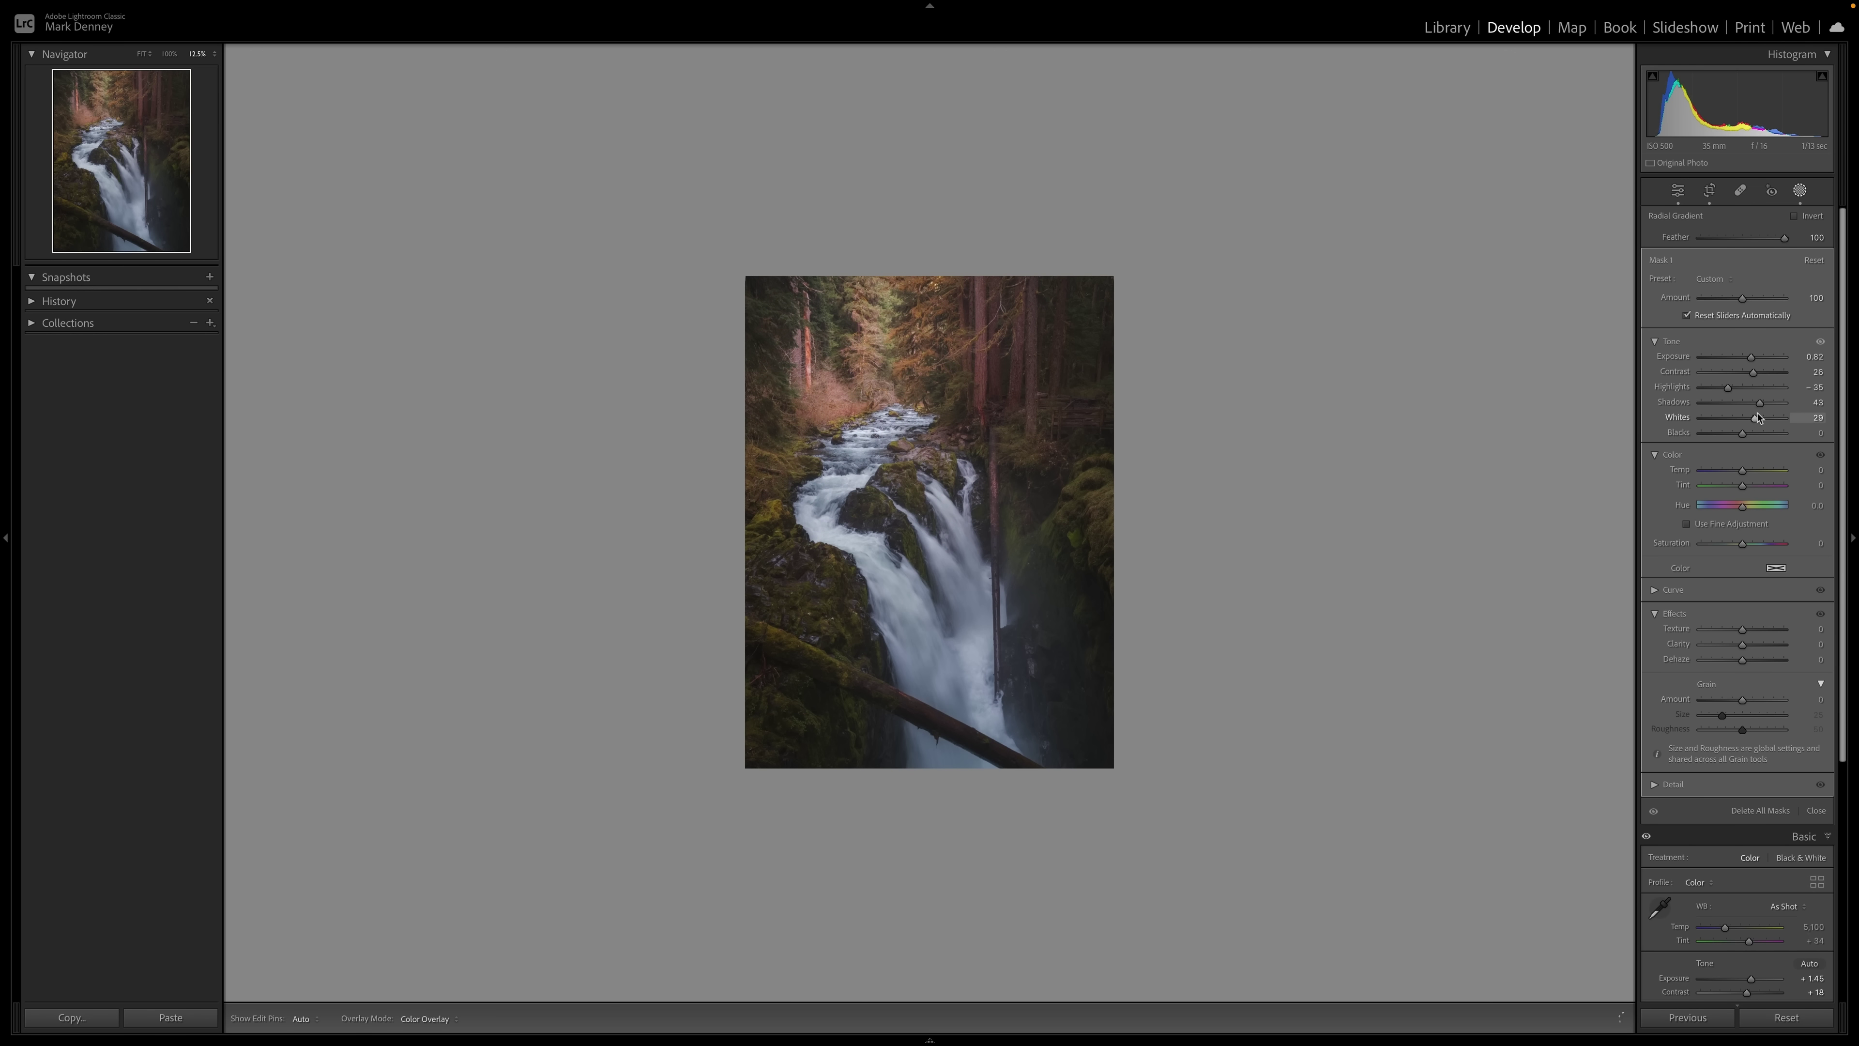
left_click_drag(1757, 418, 1756, 419)
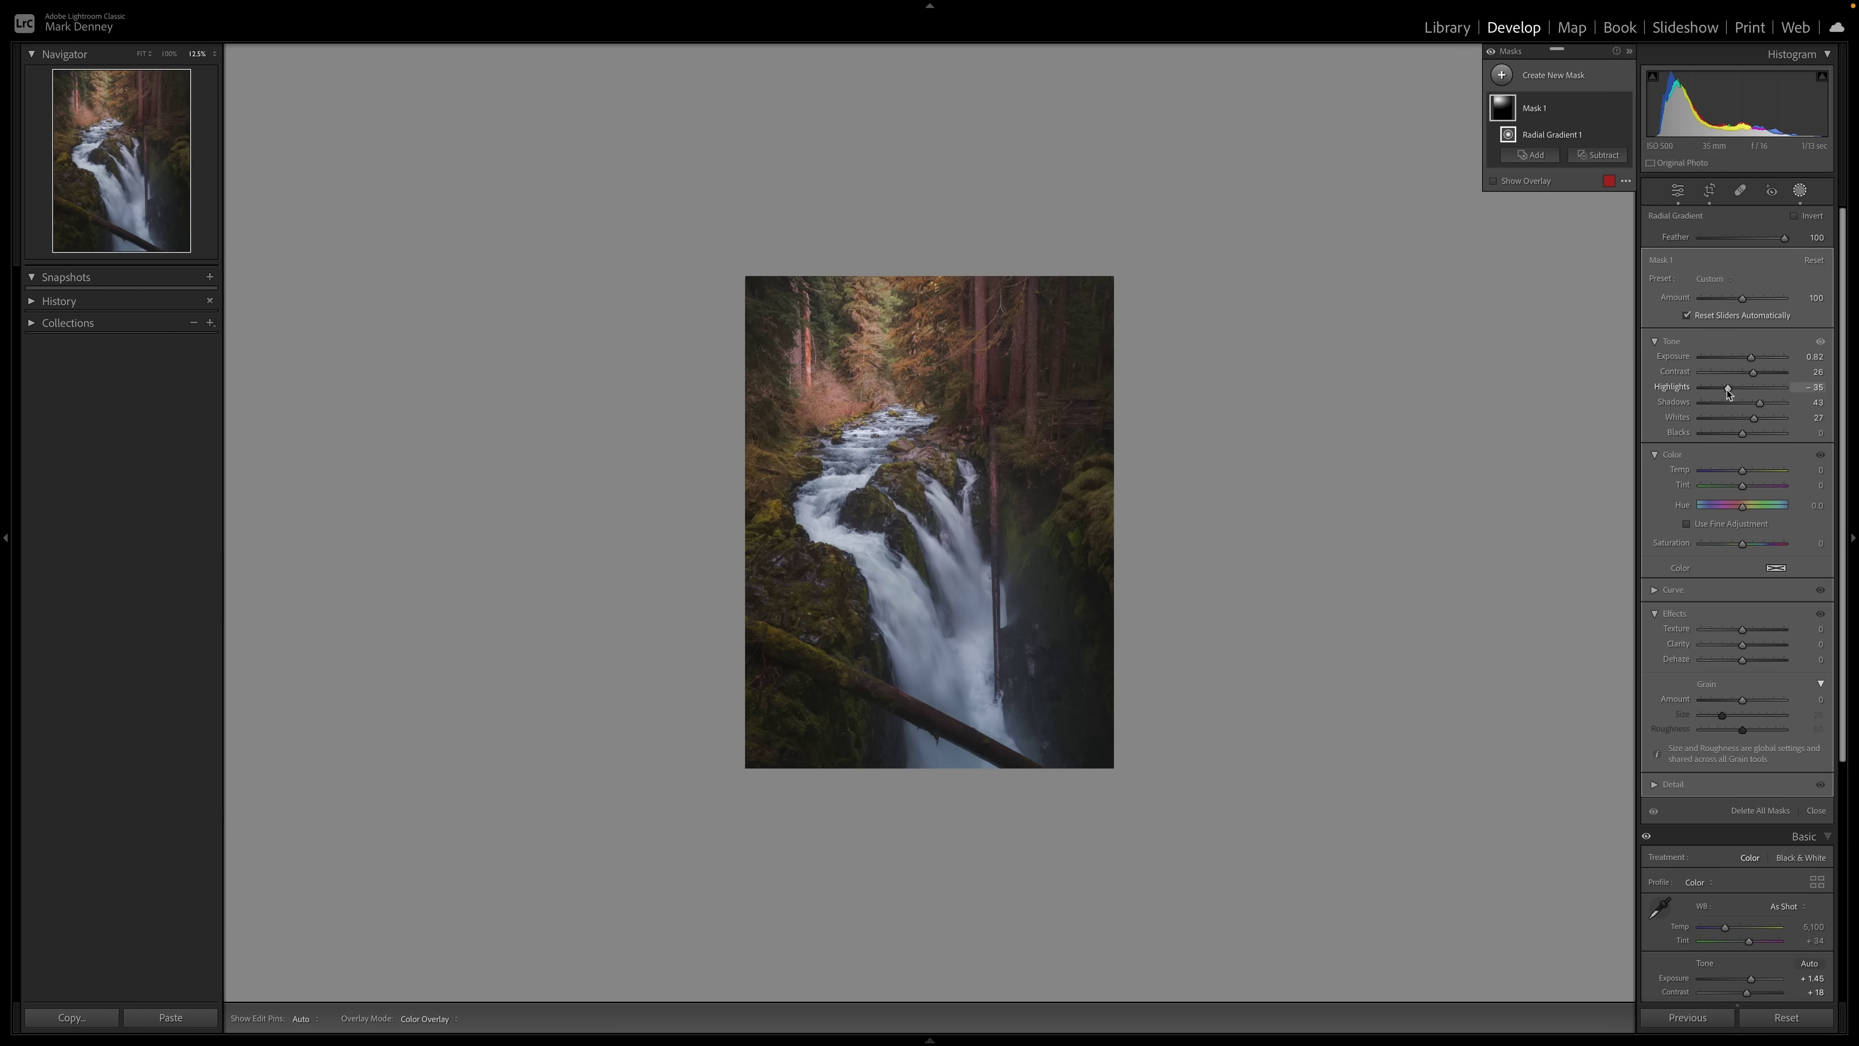
left_click_drag(1727, 391, 1724, 391)
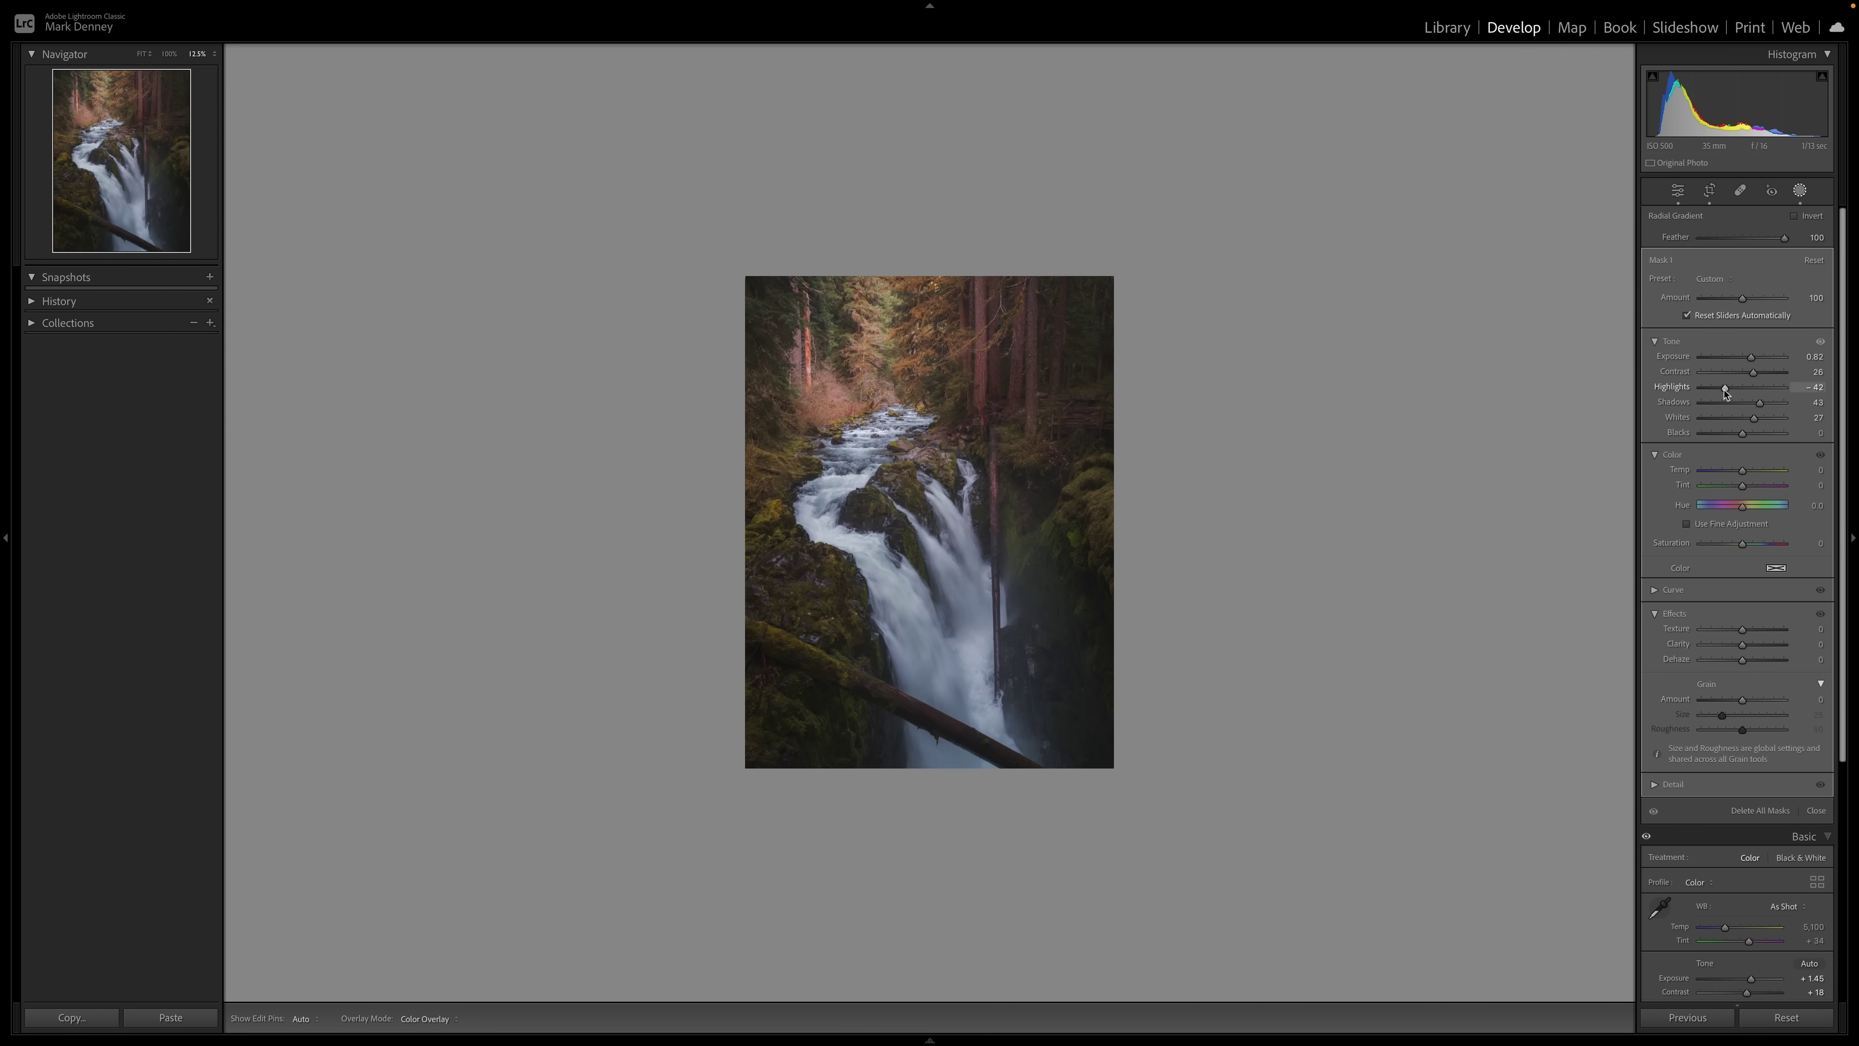
left_click_drag(1725, 393, 1723, 394)
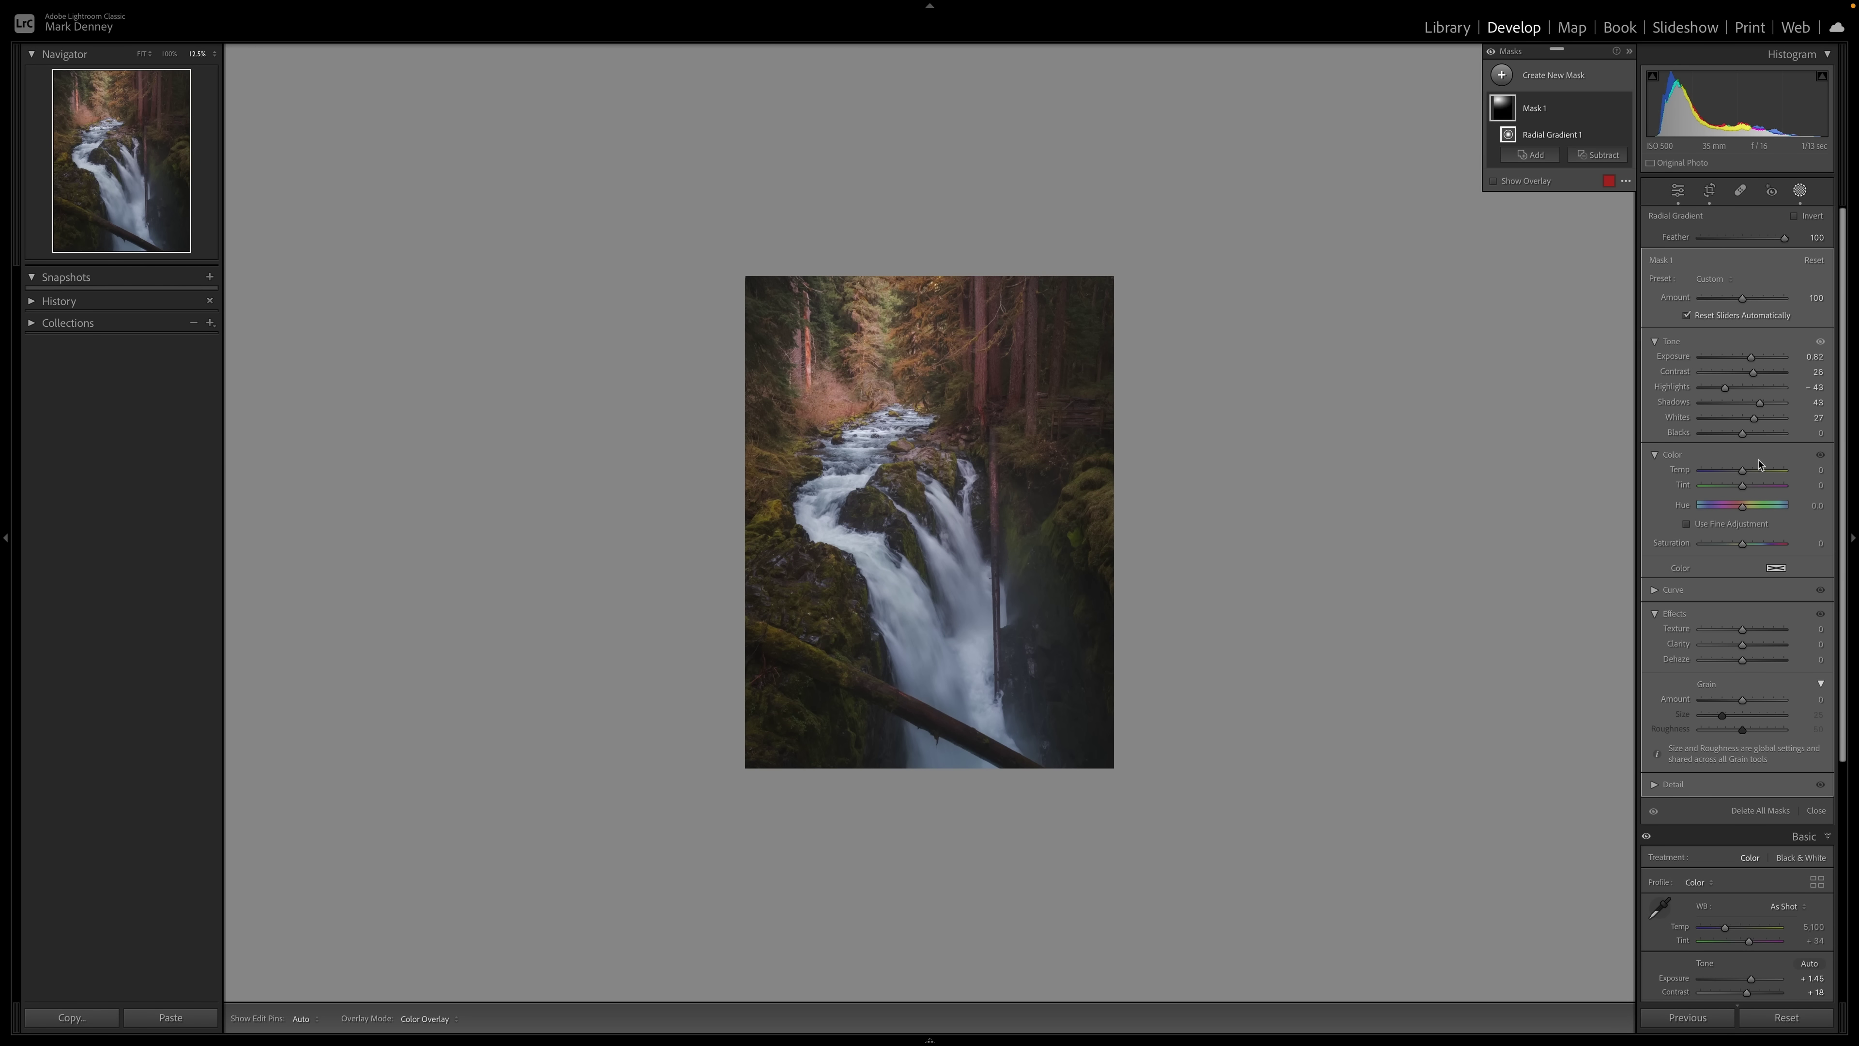
left_click_drag(1743, 433, 1744, 437)
Set the radial mask's Clarity to -20 and Dehaze to -10, and warm its Temp slightly.
left_click_drag(1741, 644, 1737, 664)
left_click_drag(1747, 474, 1762, 476)
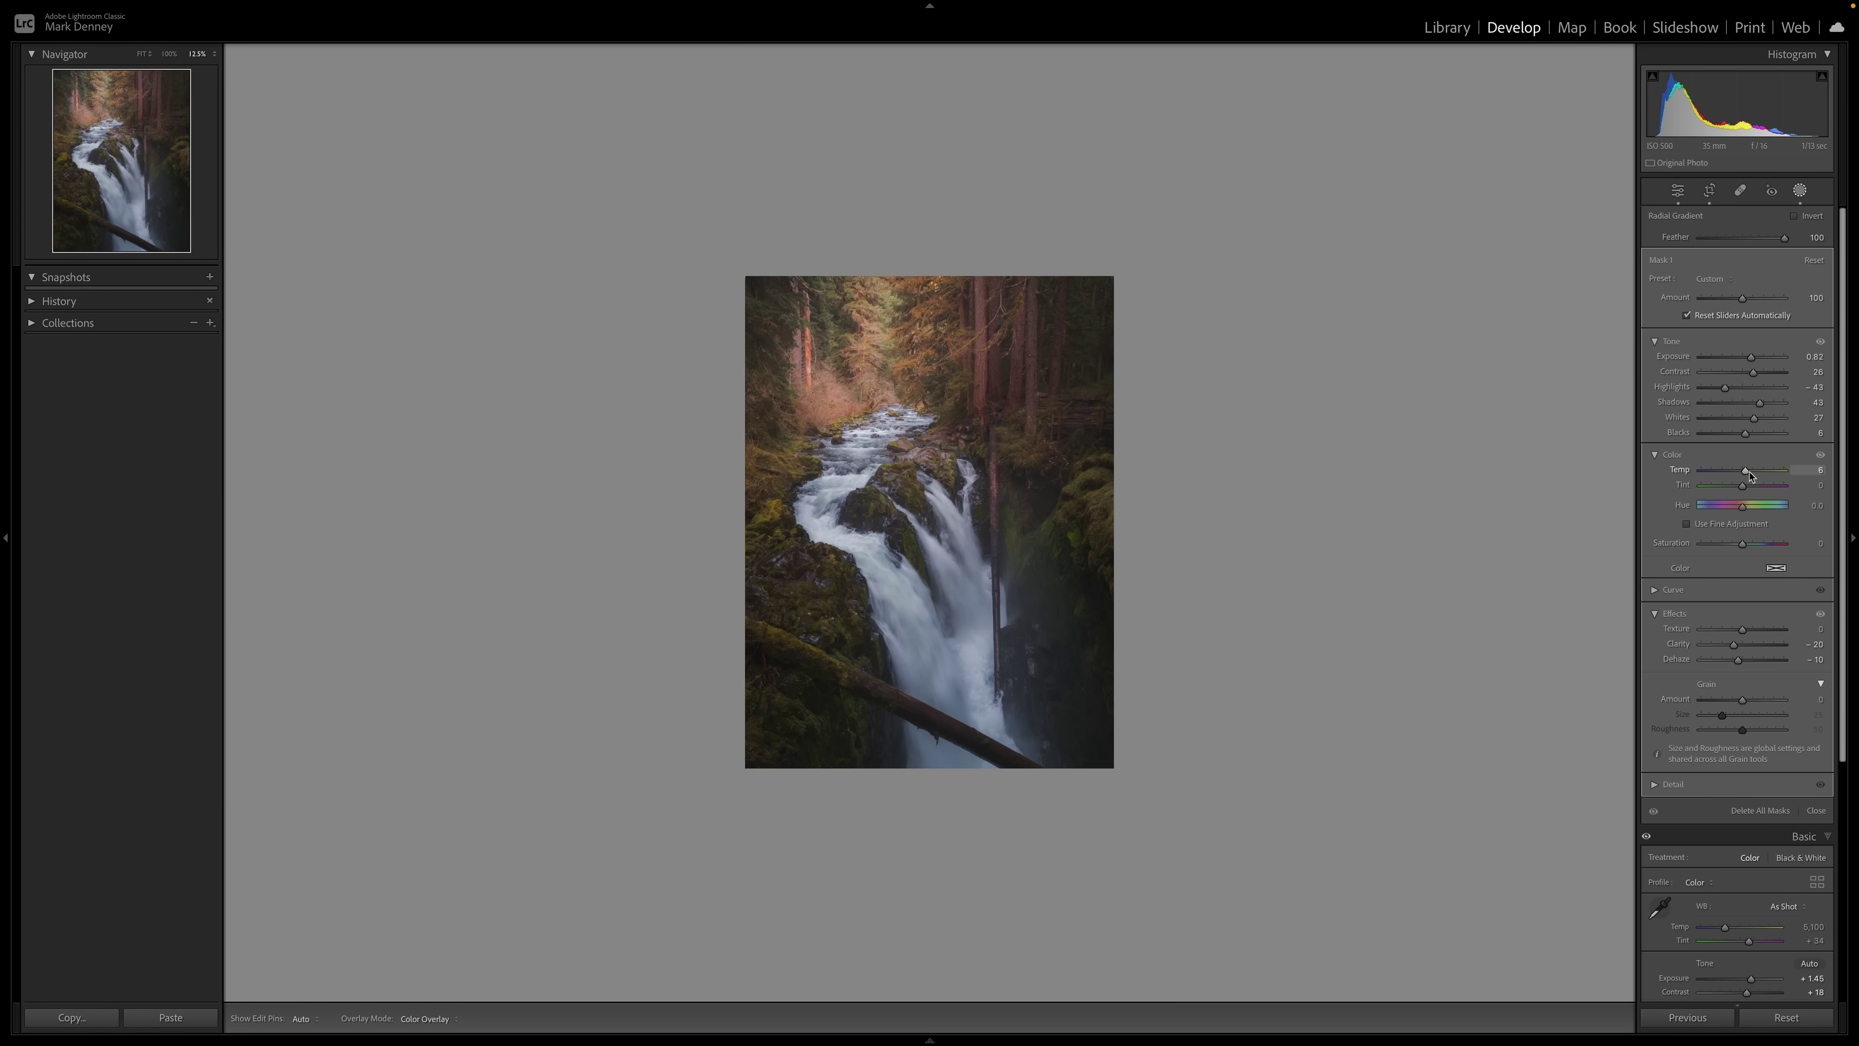
left_click_drag(1750, 474, 1744, 473)
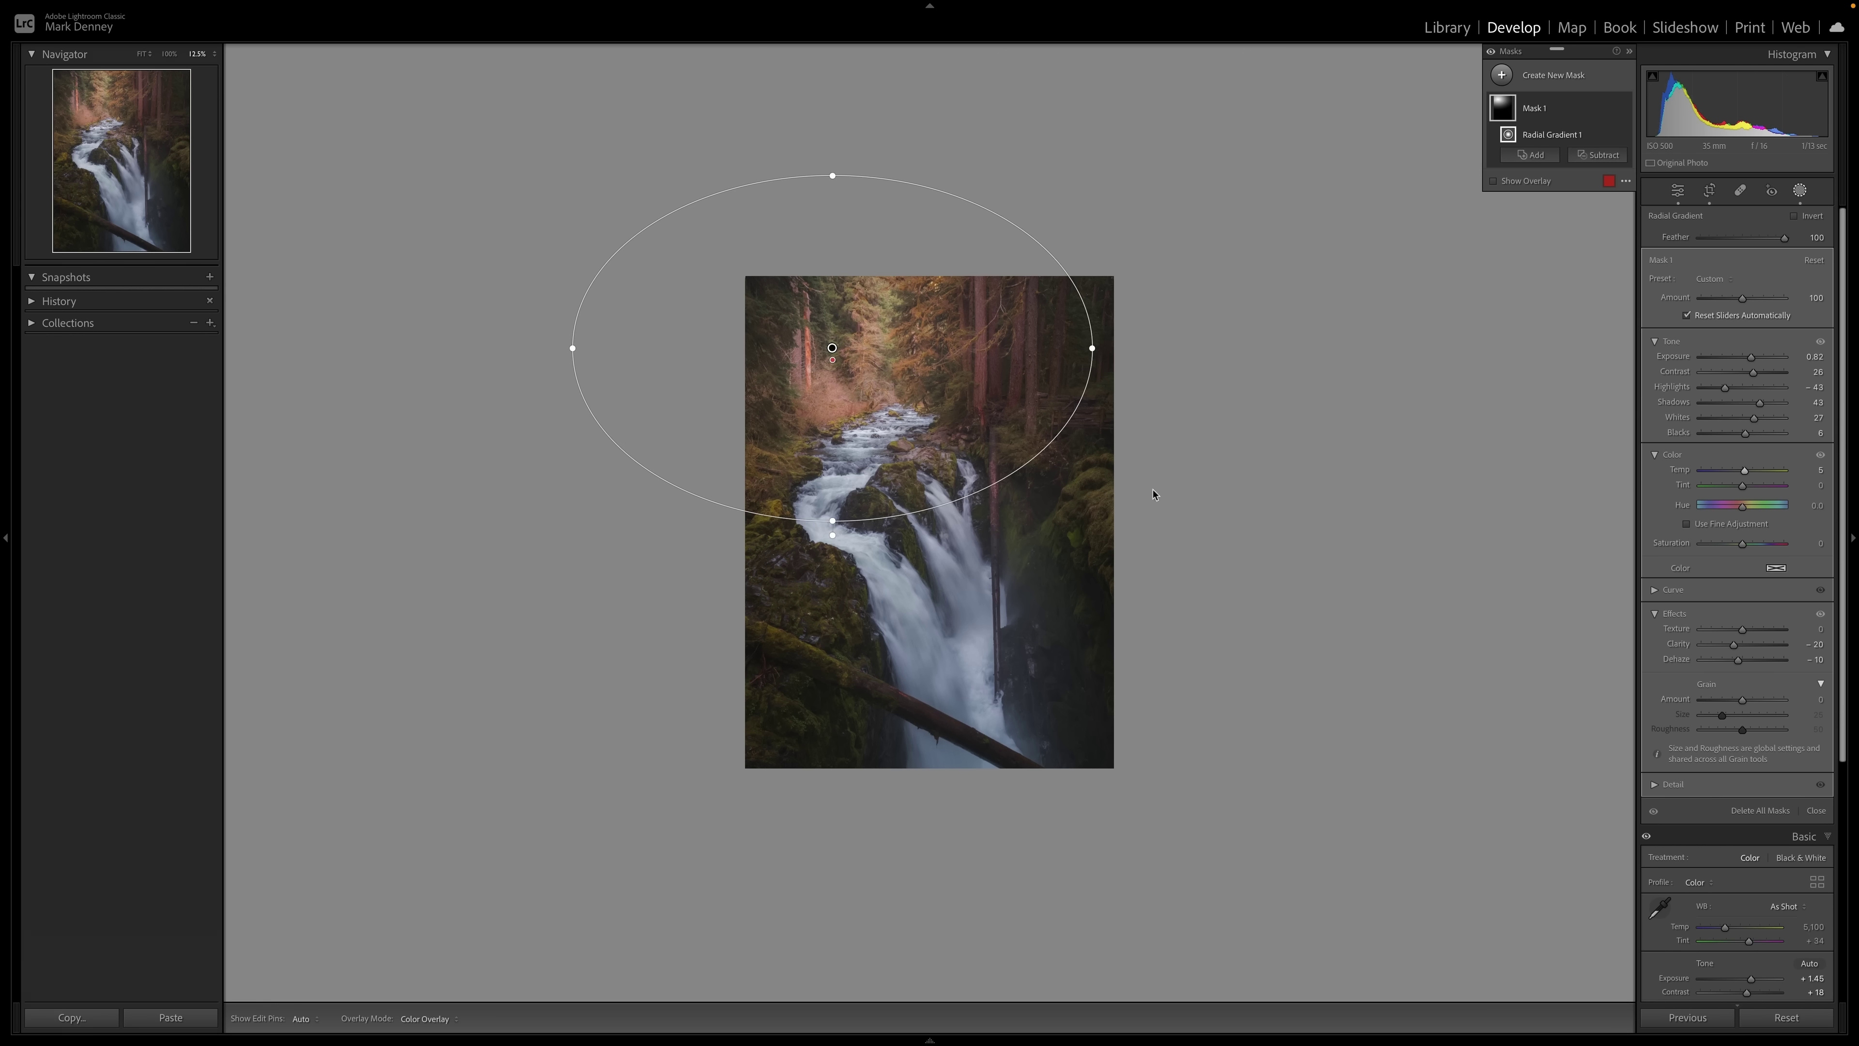
Compare the photo with and without the radial mask, leave the mask hidden and exit masking.
key("ctrl+=")
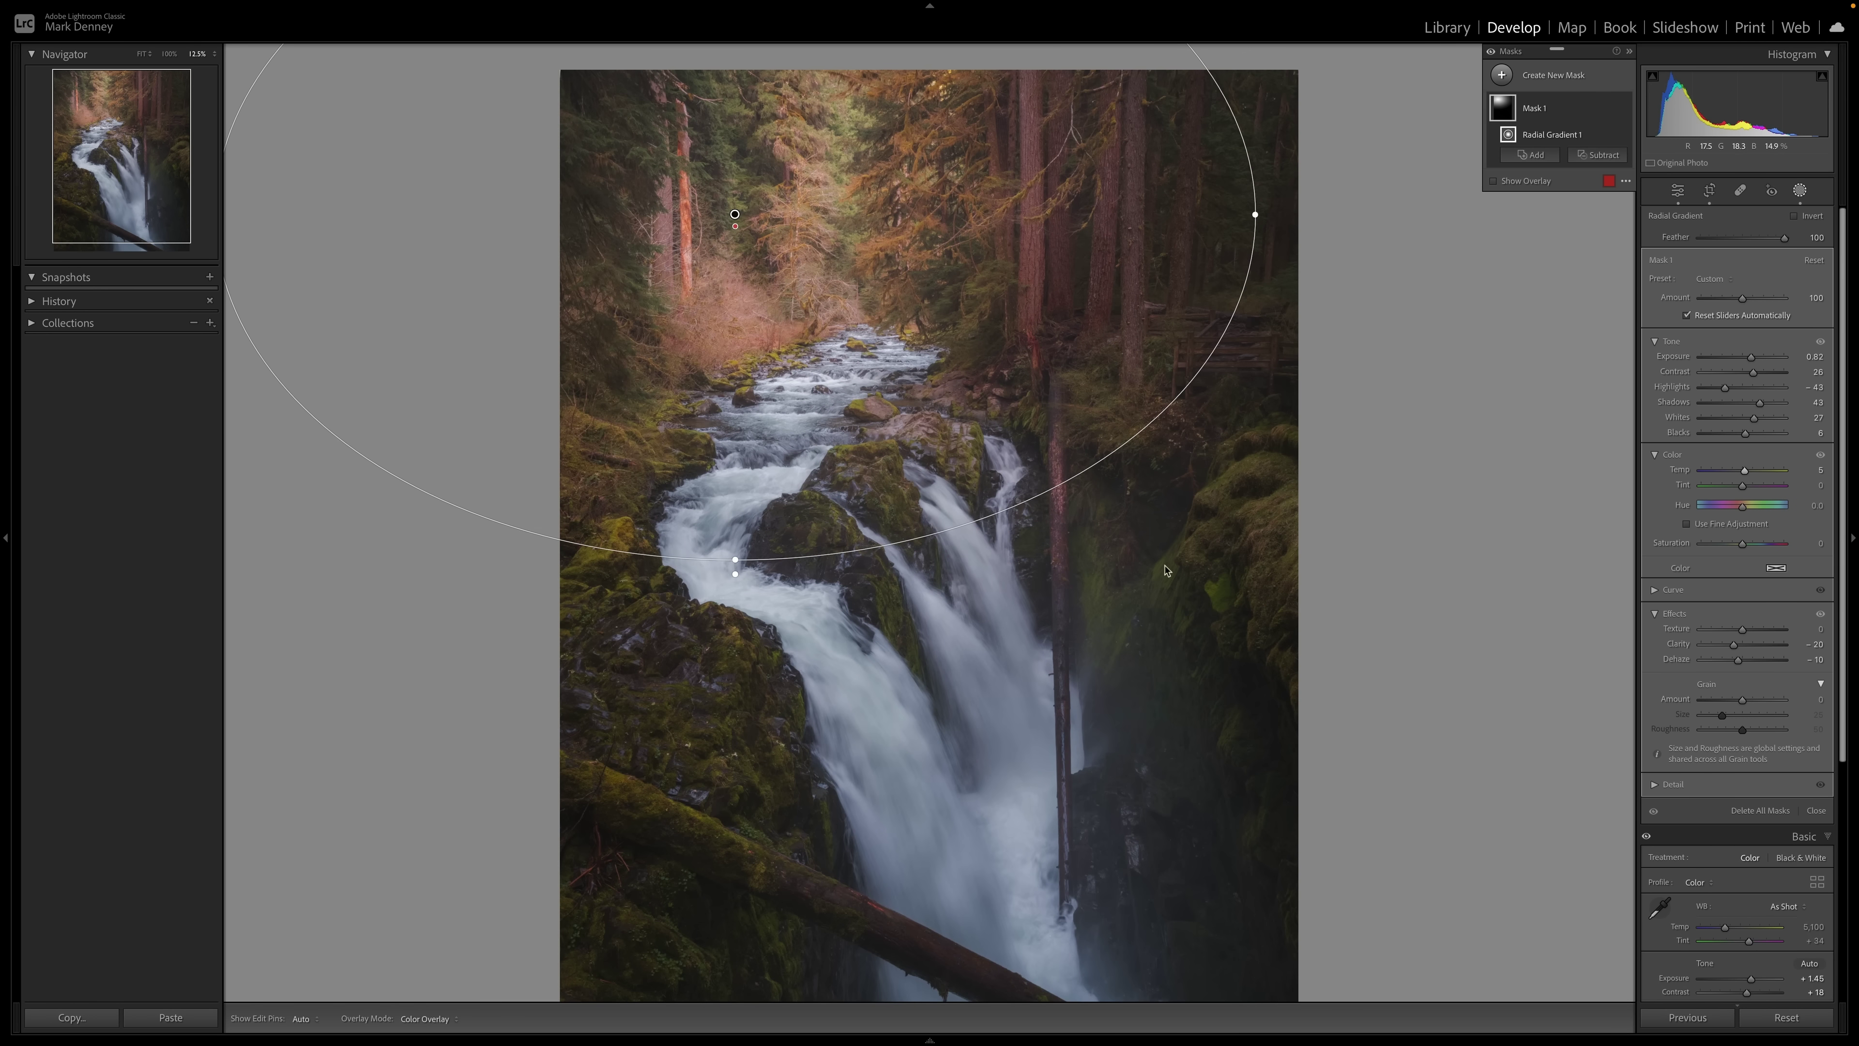
key("ctrl+minus")
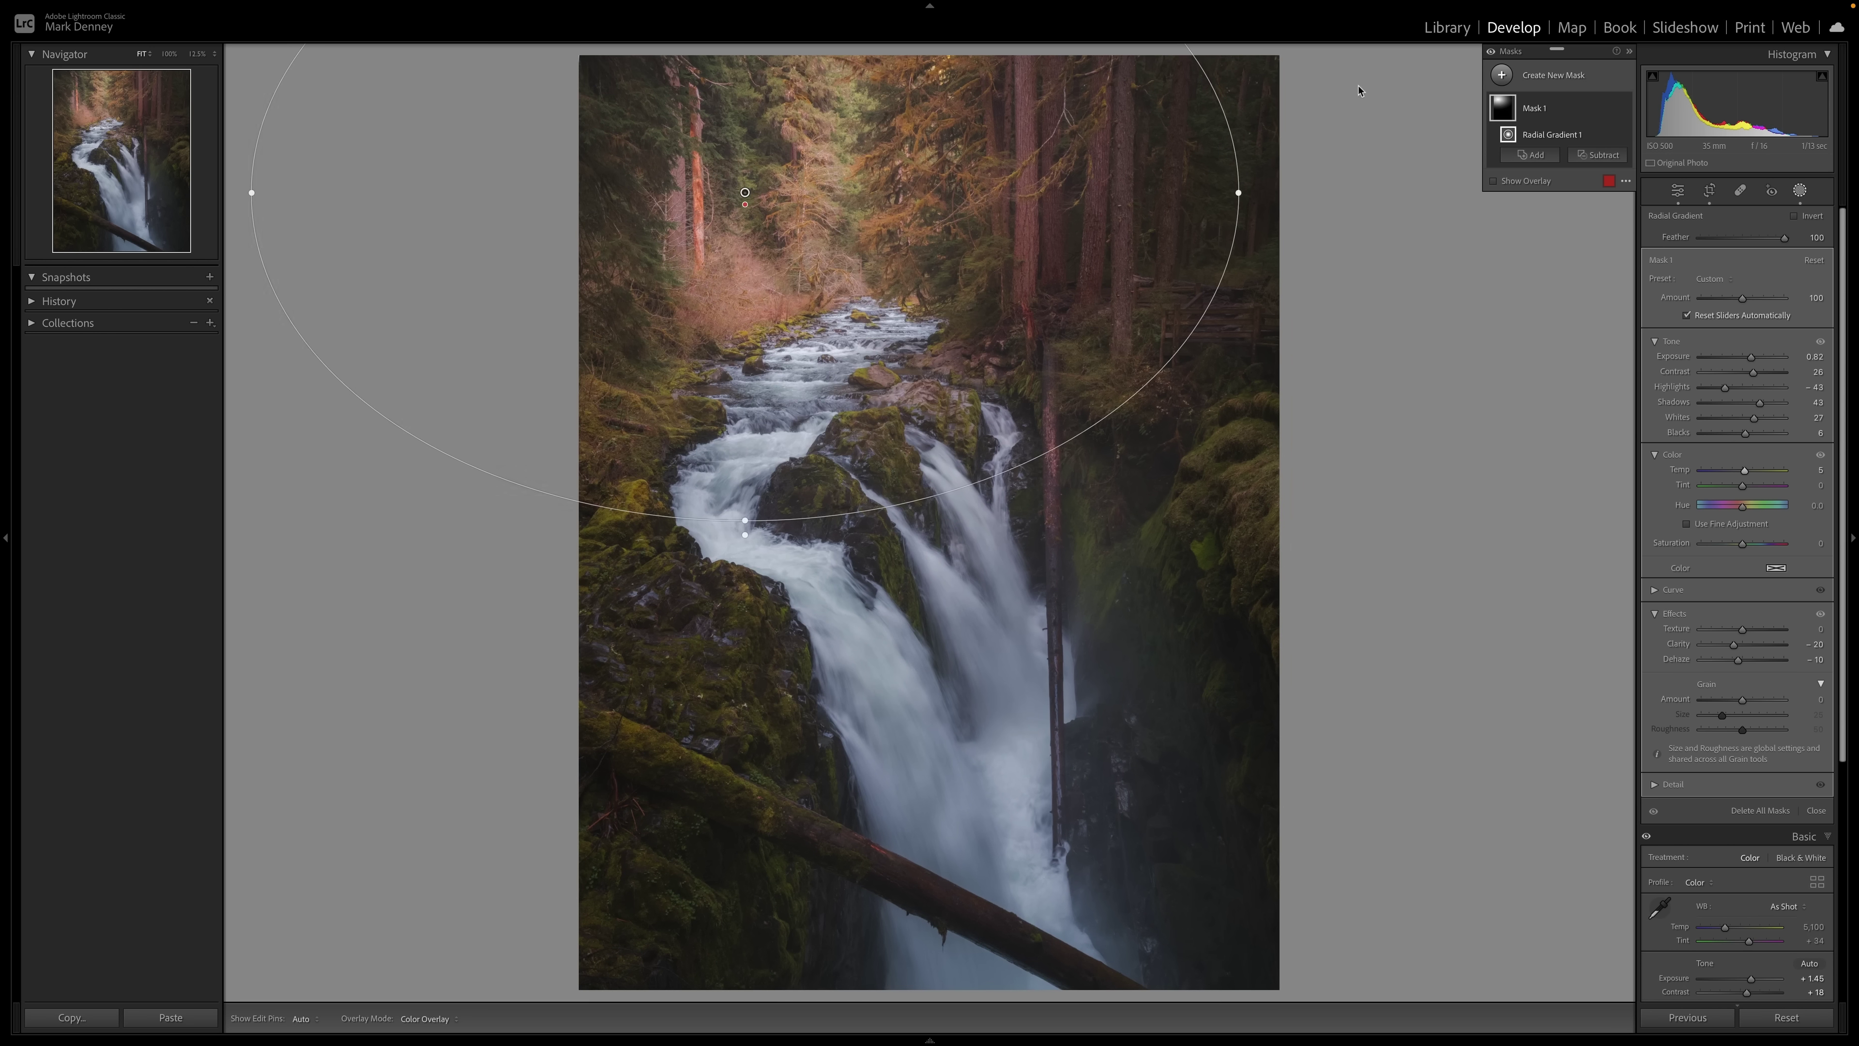
left_click(1625, 108)
left_click(1624, 109)
left_click(1624, 108)
left_click(1624, 108)
left_click(1624, 109)
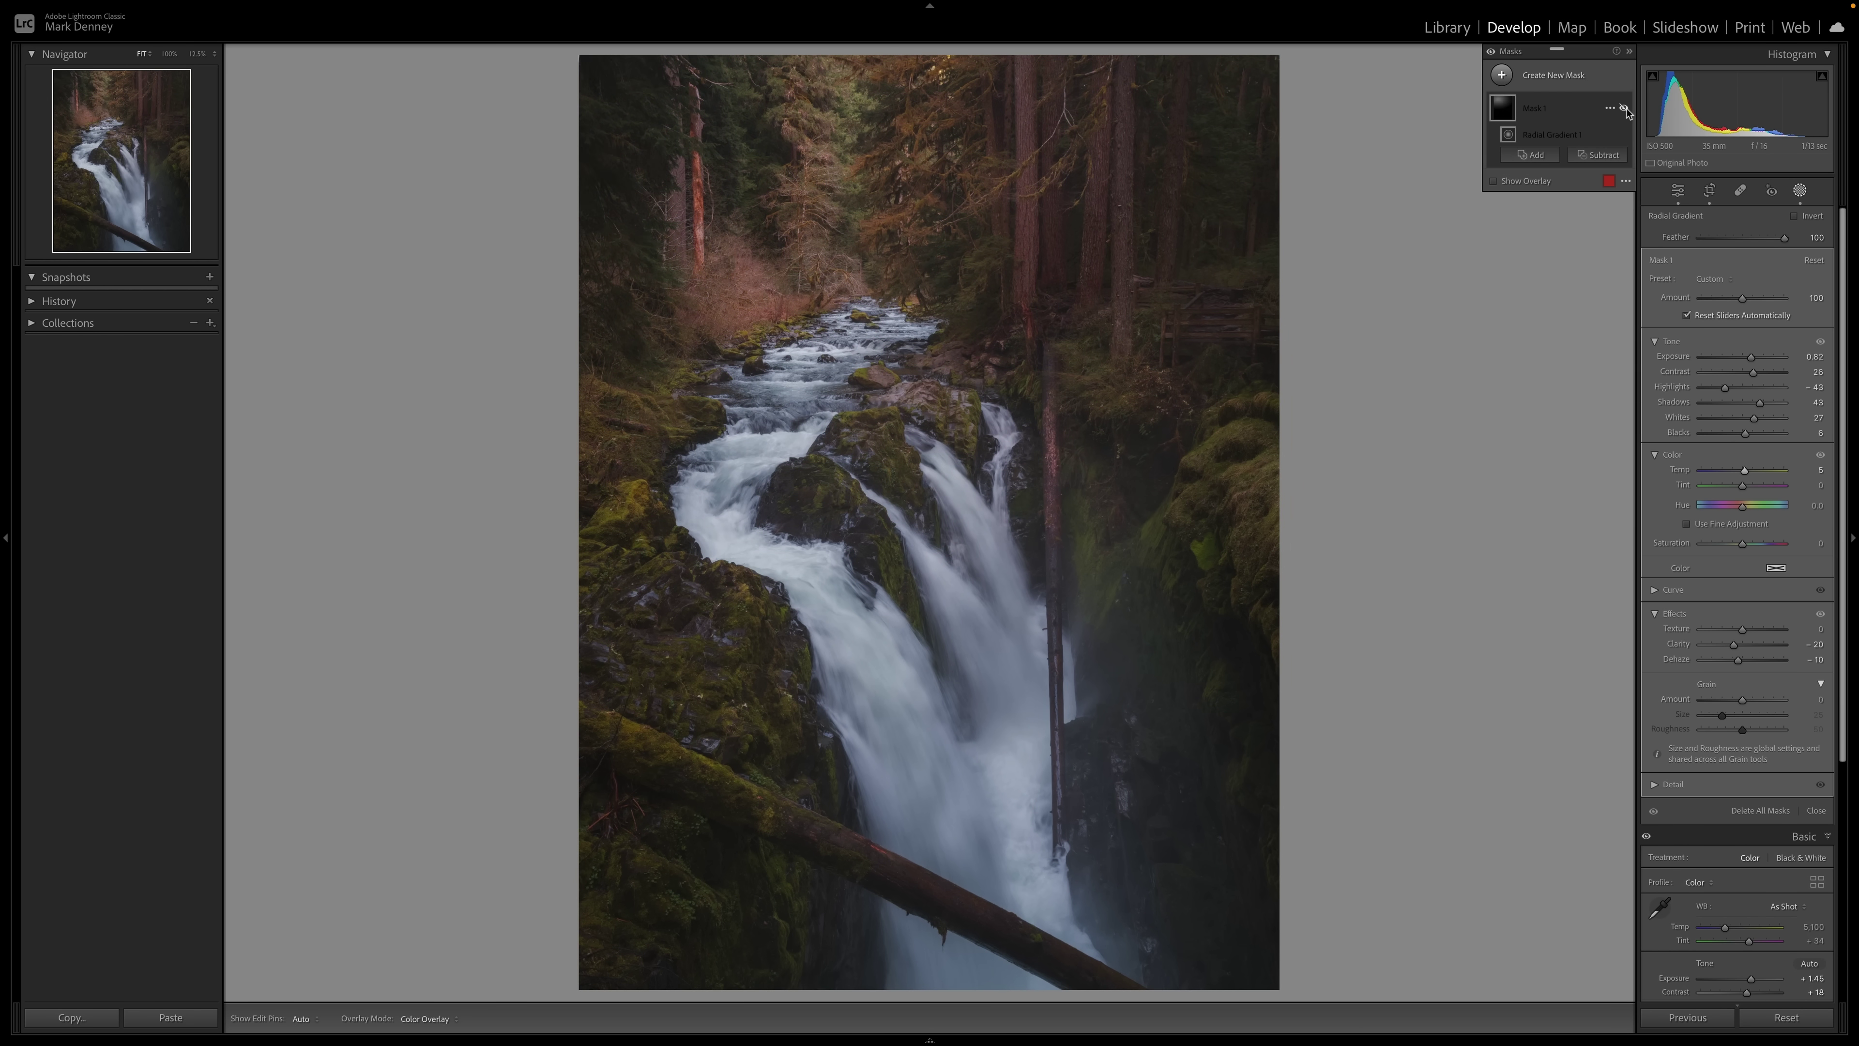
left_click(1624, 108)
left_click(1624, 108)
left_click(1624, 109)
left_click(1624, 108)
left_click(1624, 109)
left_click(1624, 108)
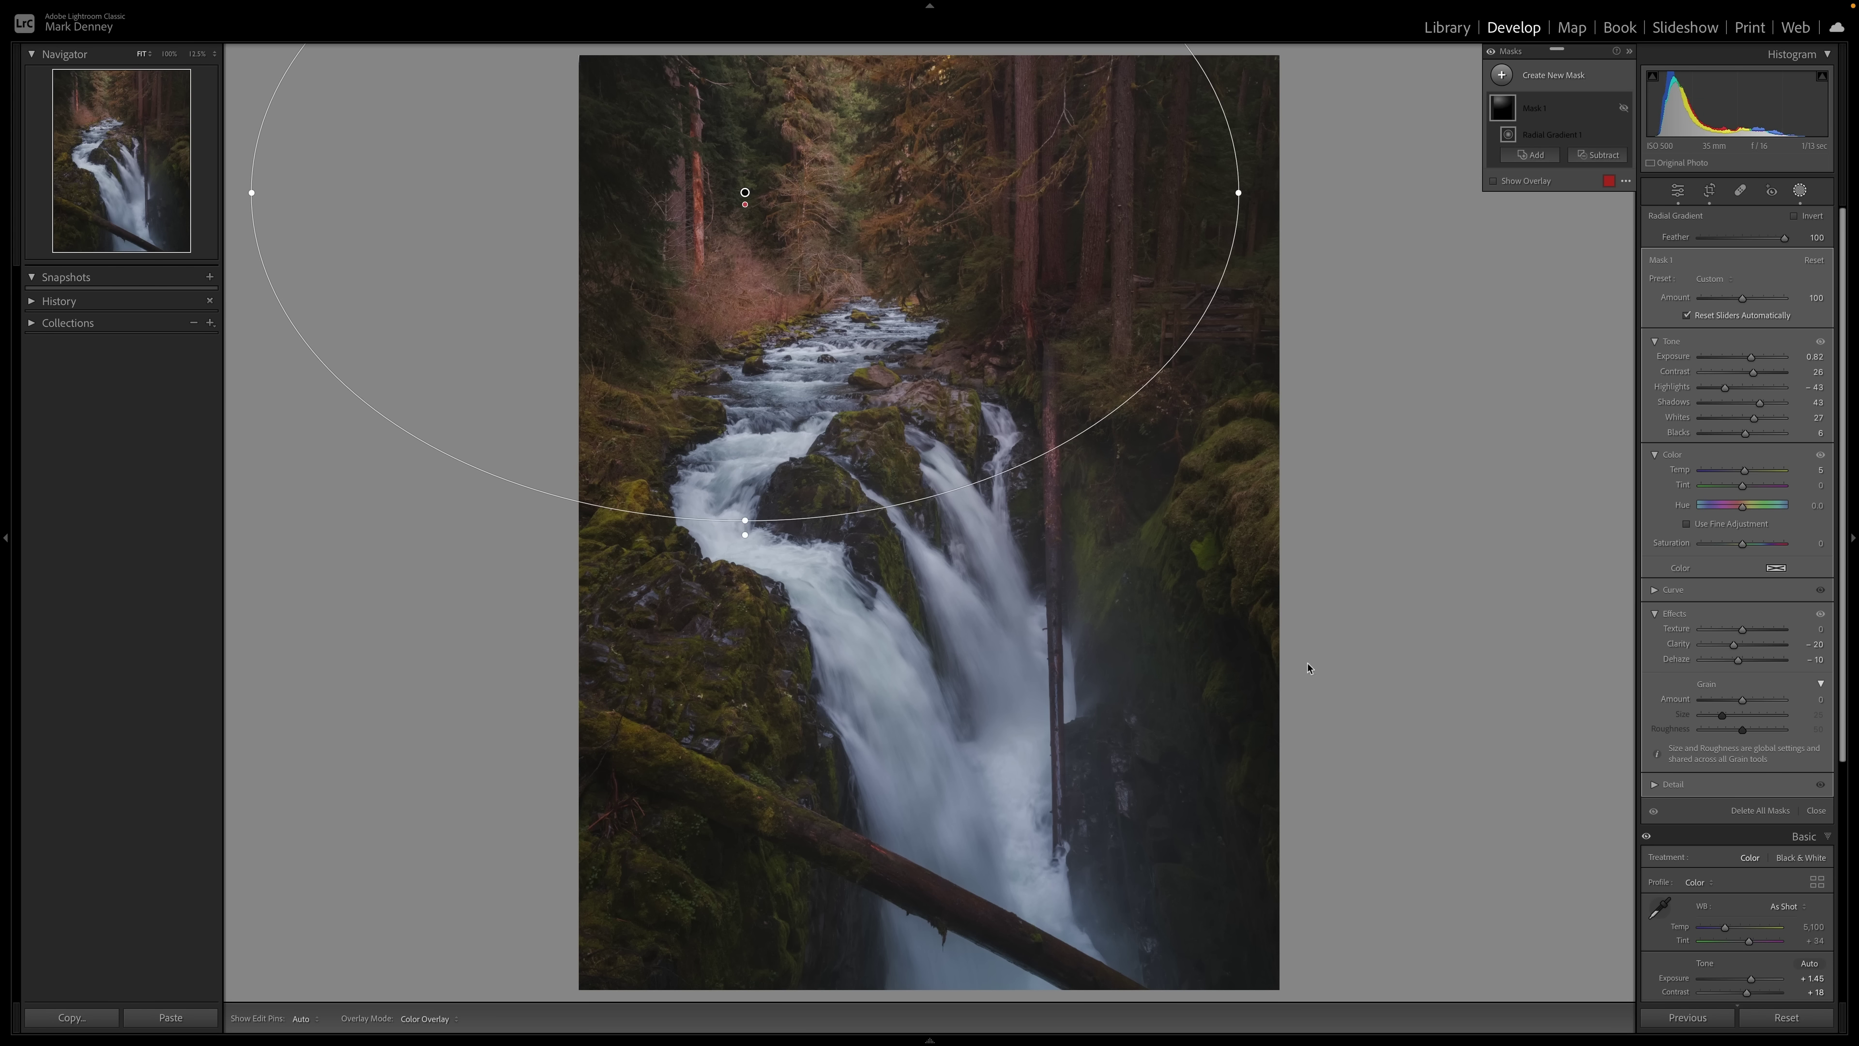
left_click(1817, 810)
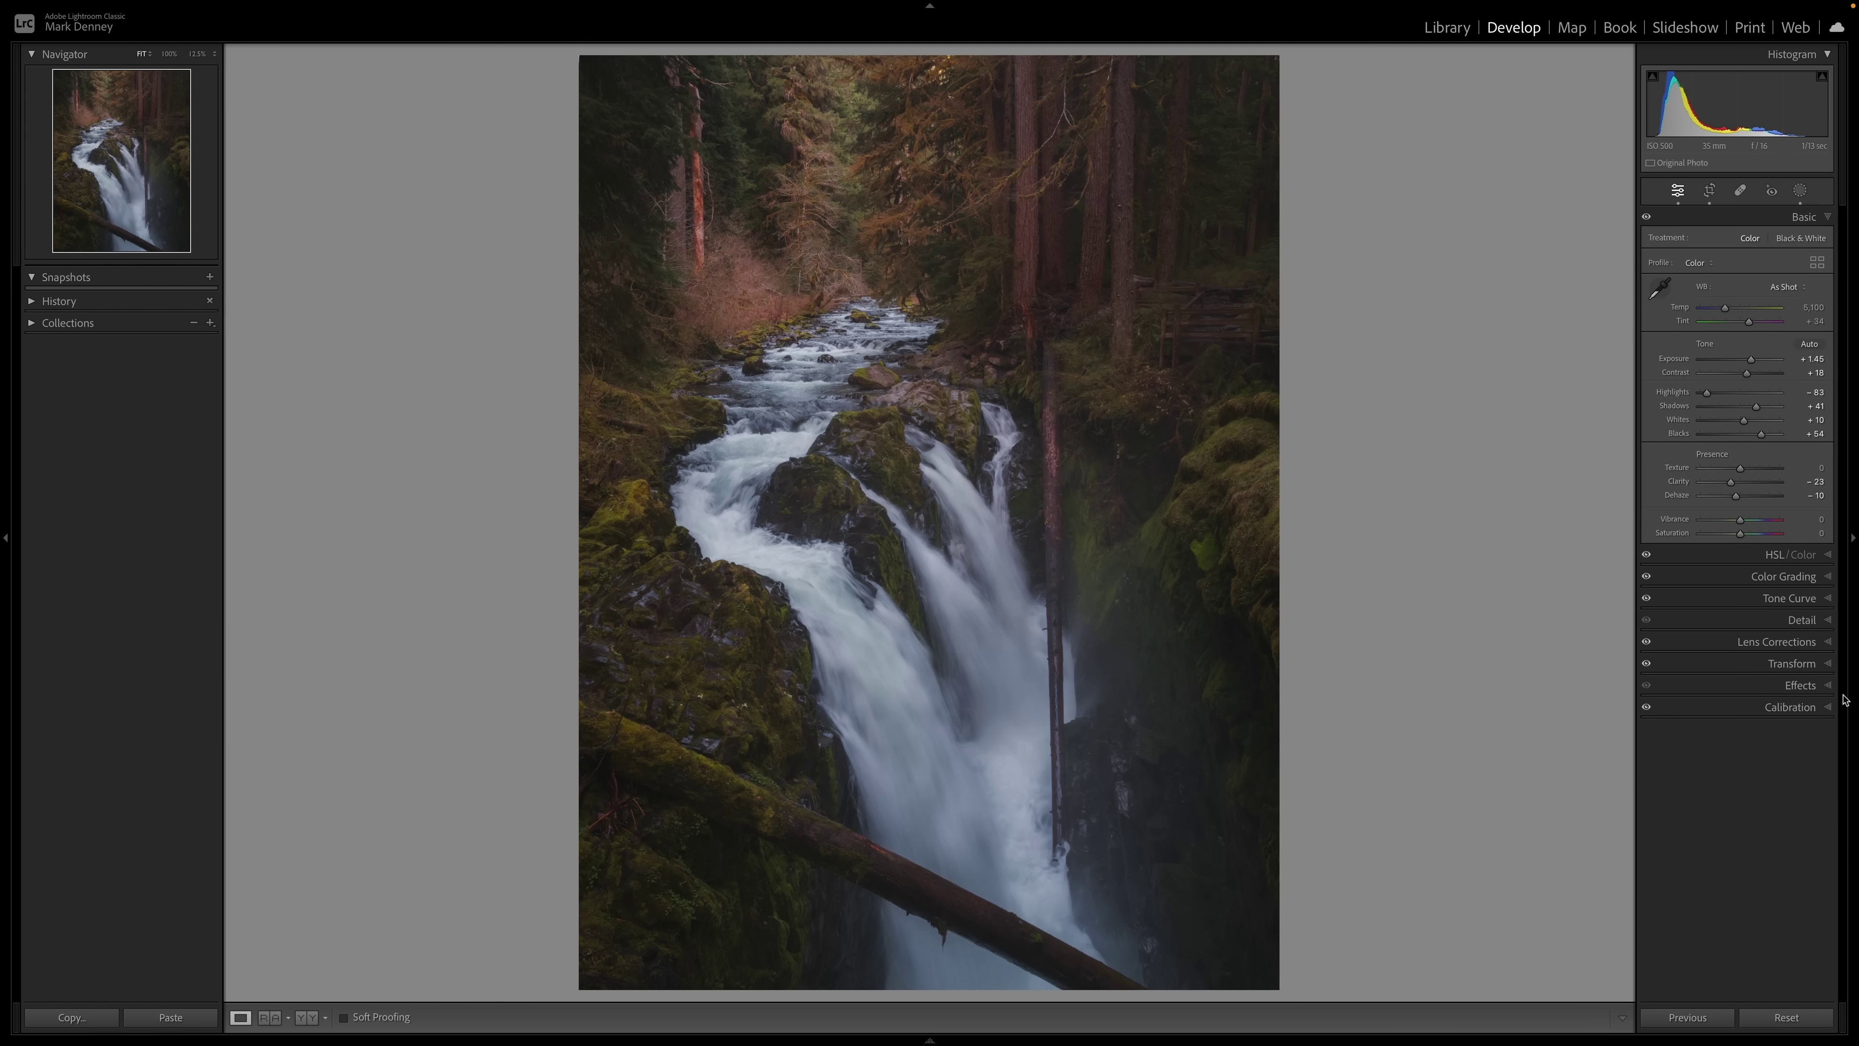
Try a Post-Crop Vignetting Amount of -42 in Effects, and reset it.
left_click(1812, 687)
mouse_move(1740, 417)
left_mouse_down()
mouse_move(1716, 417)
mouse_move(1765, 417)
mouse_move(1707, 427)
mouse_move(1722, 427)
left_mouse_up()
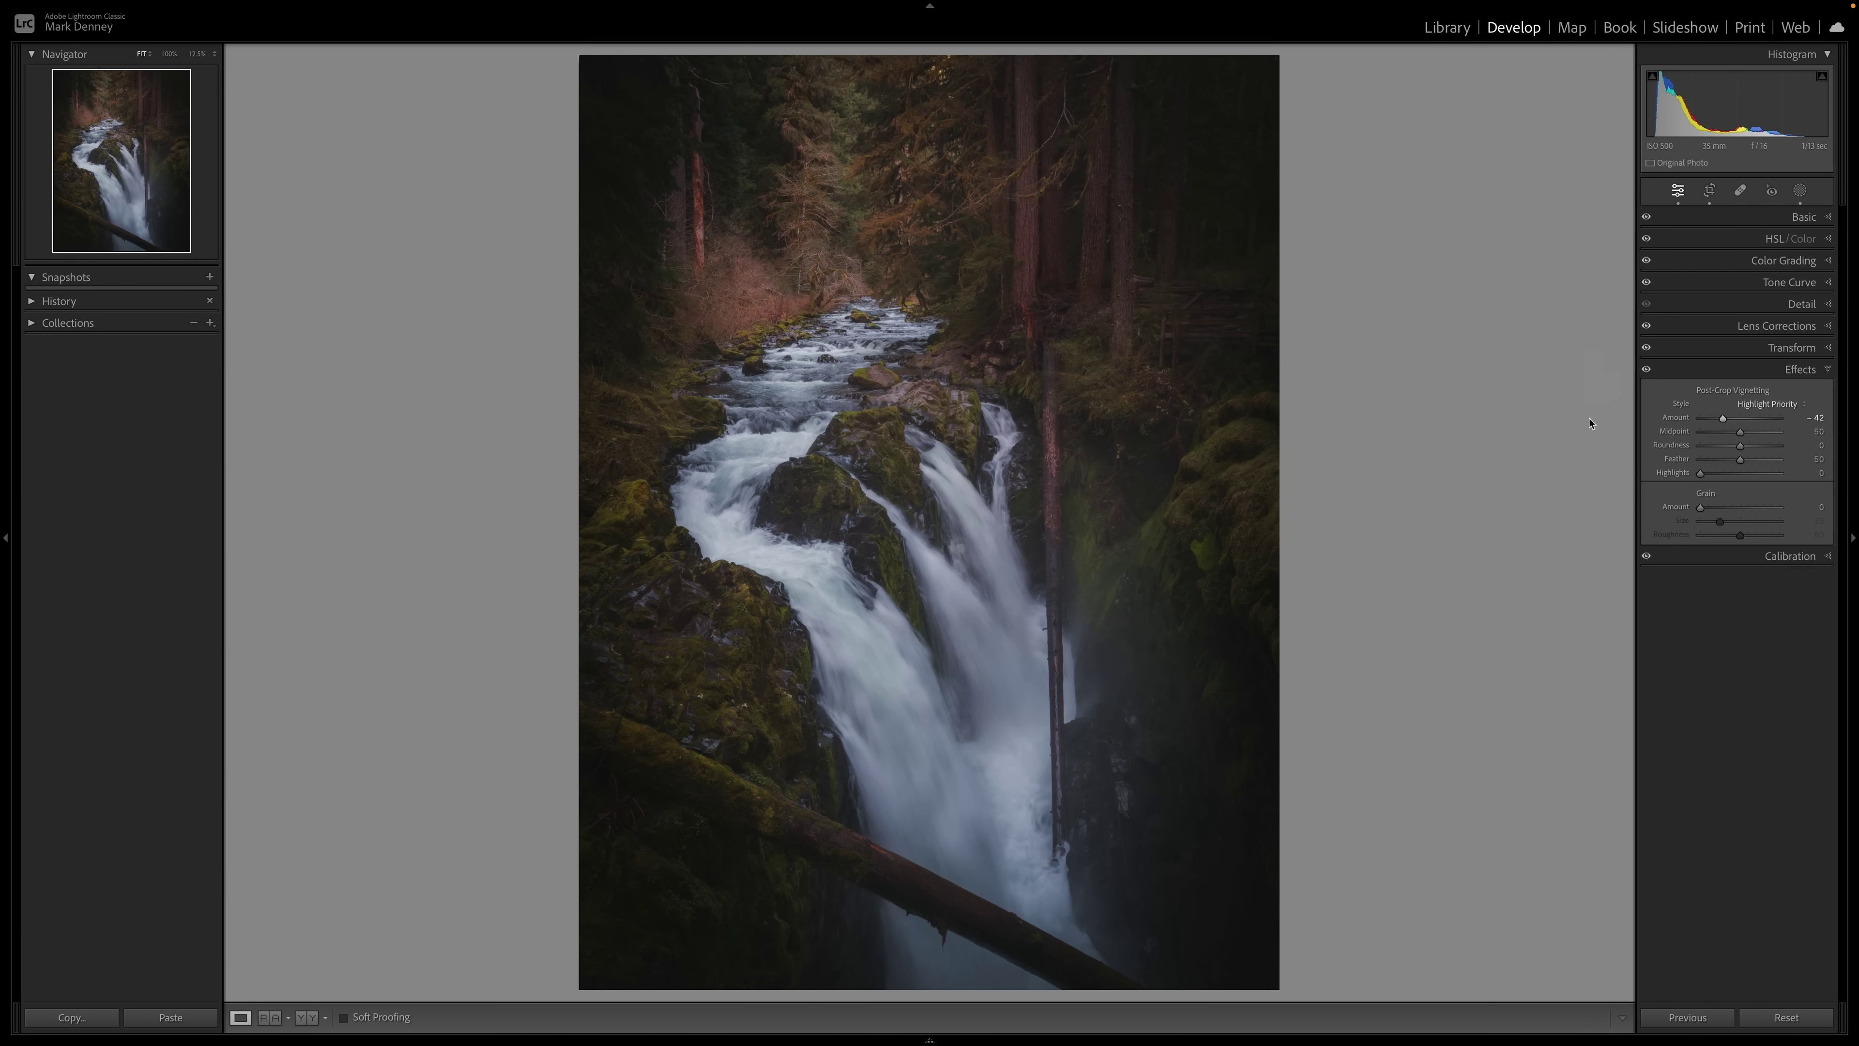
double_click(1674, 419)
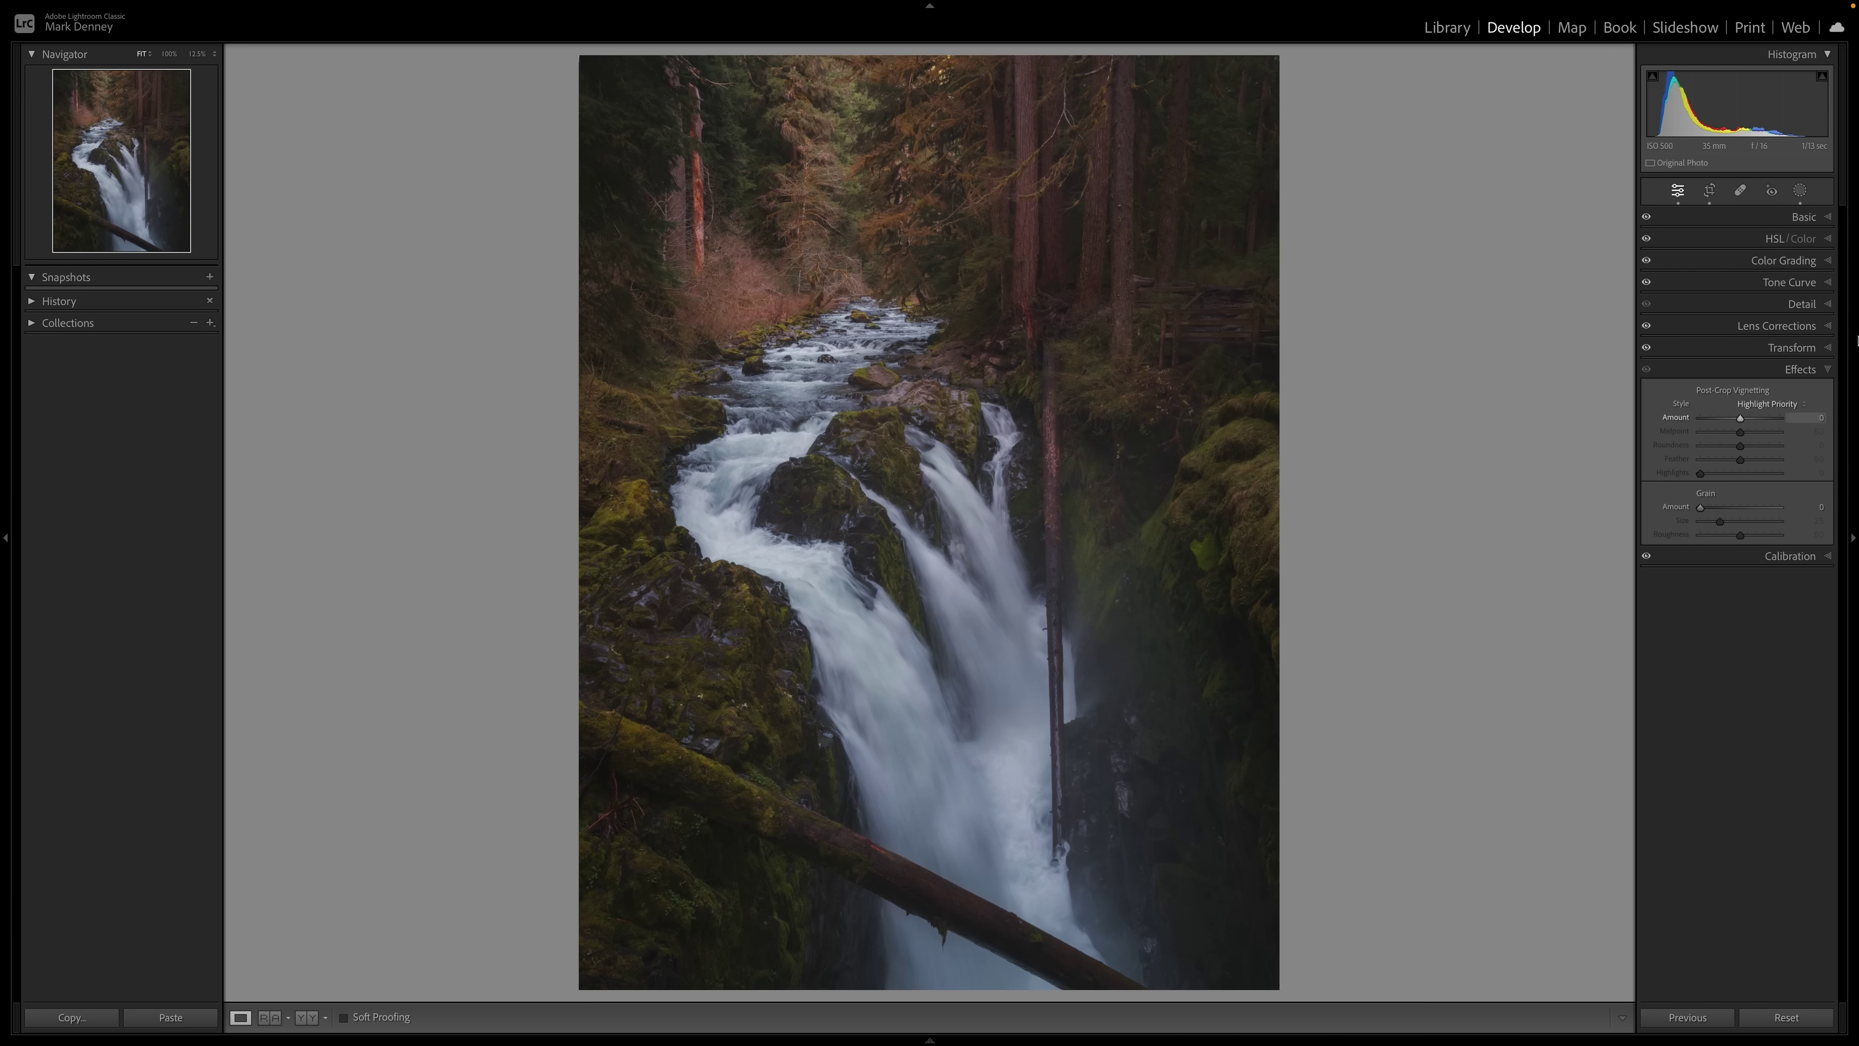
left_click(1800, 372)
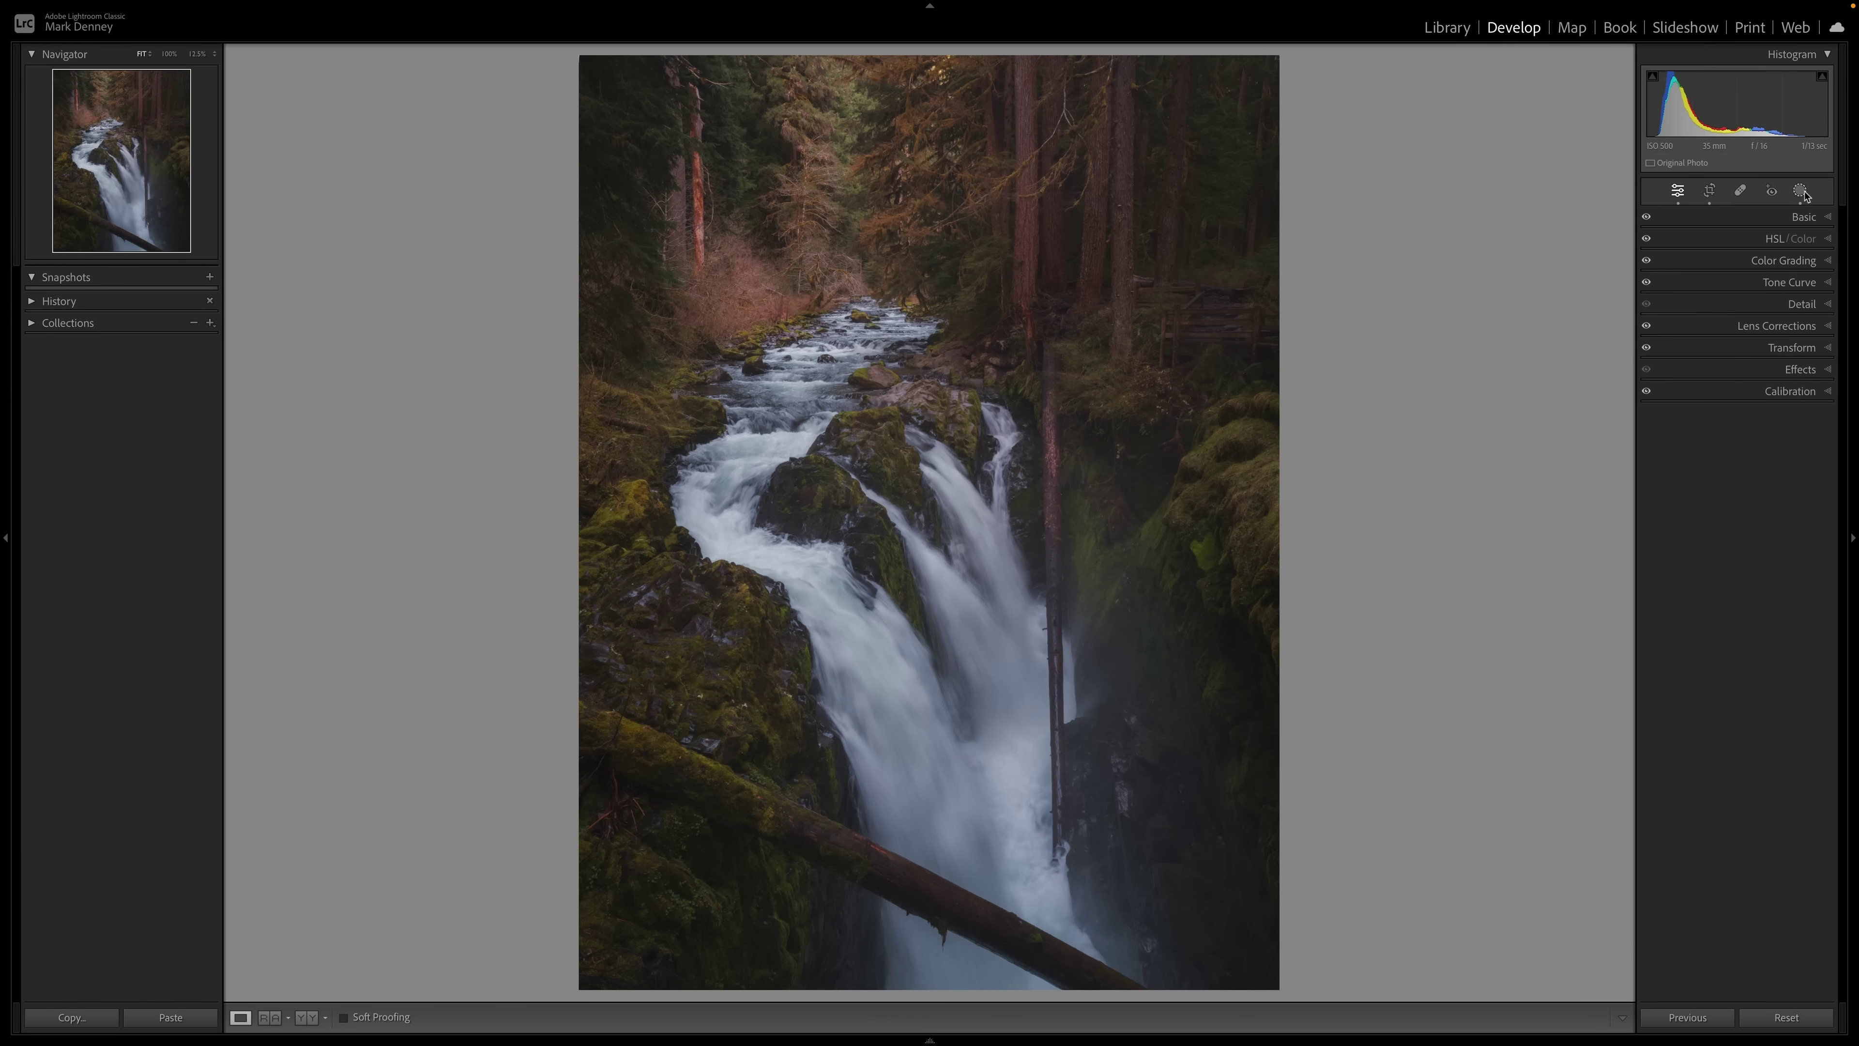
Create a radial gradient mask as a tall ellipse centred on the waterfall and extending well beyond the photo's edges.
left_click(1802, 191)
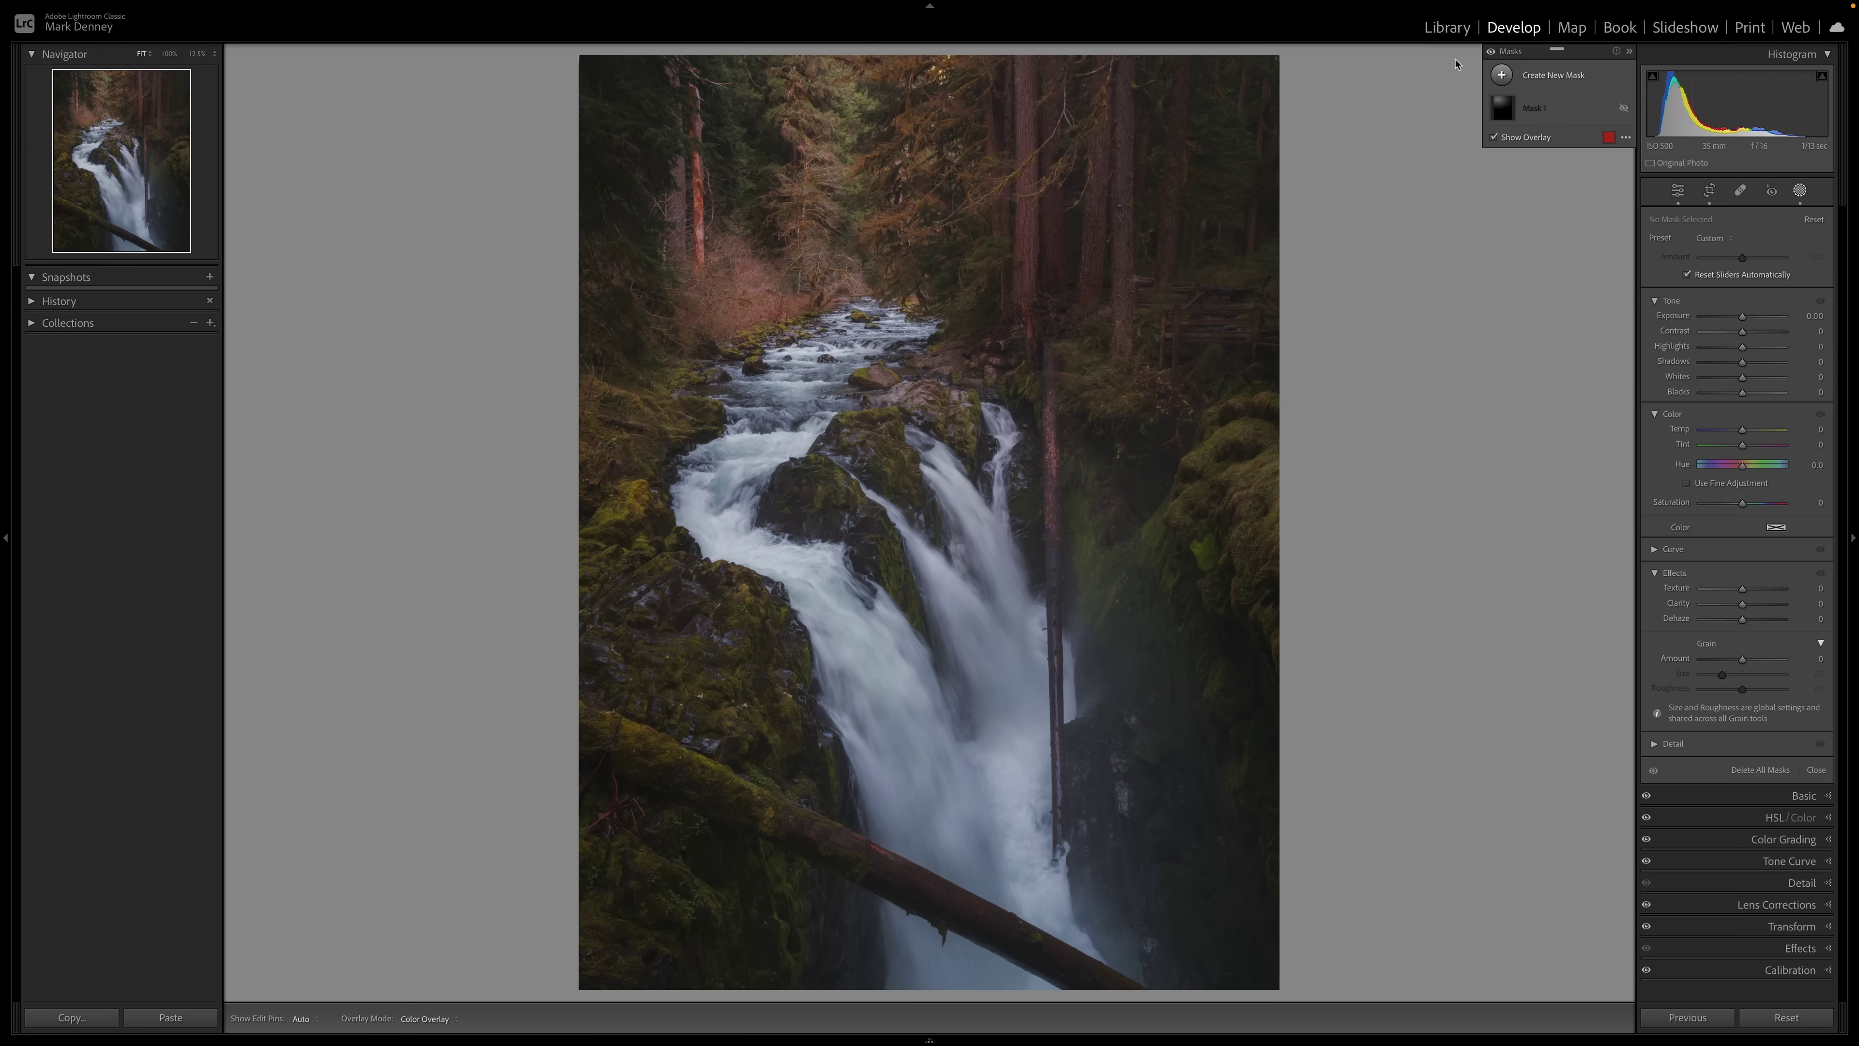
left_click(1499, 75)
left_click(1570, 244)
key("z")
mouse_move(887, 402)
left_mouse_down()
mouse_move(1055, 668)
mouse_move(1098, 788)
mouse_move(921, 490)
mouse_move(925, 525)
left_mouse_up()
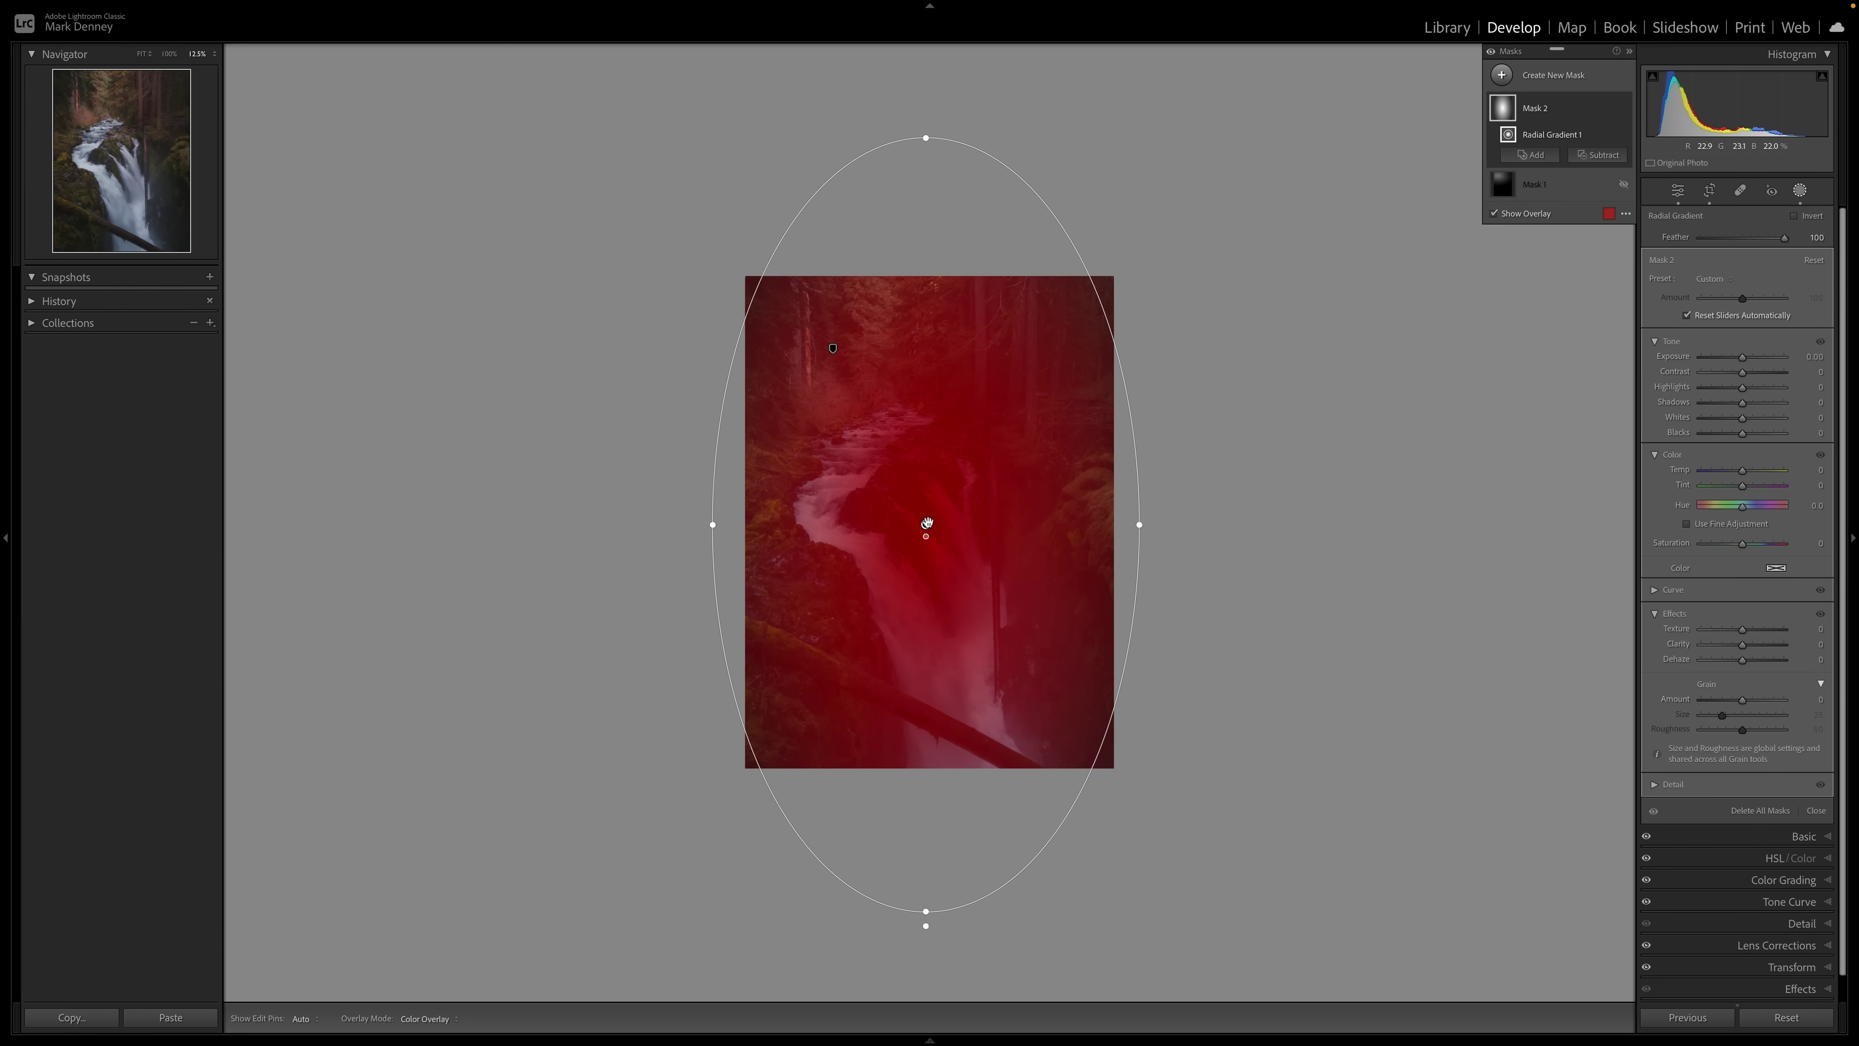
Invert the new radial gradient, set its Feather to 49, and widen and recentre the ellipse around the waterfall.
left_click(1793, 217)
left_click_drag(1137, 519, 1175, 524)
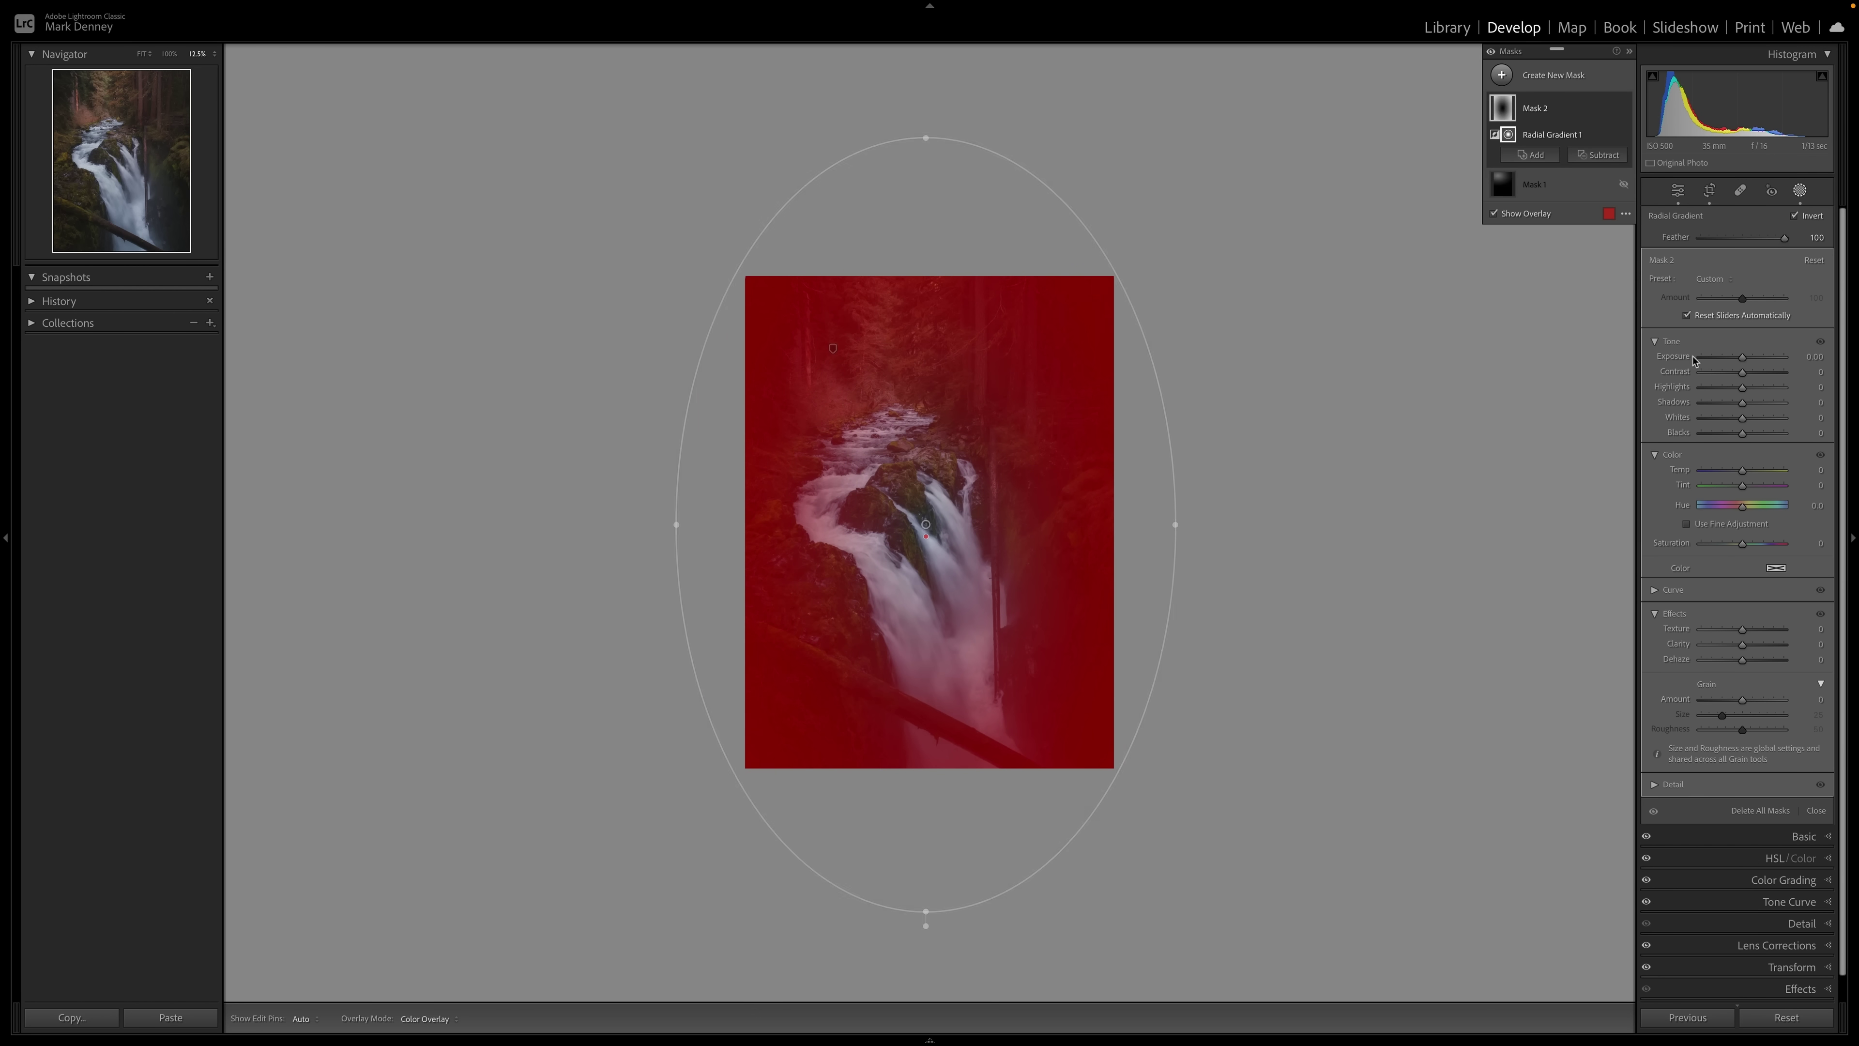
left_click_drag(1783, 237, 1752, 242)
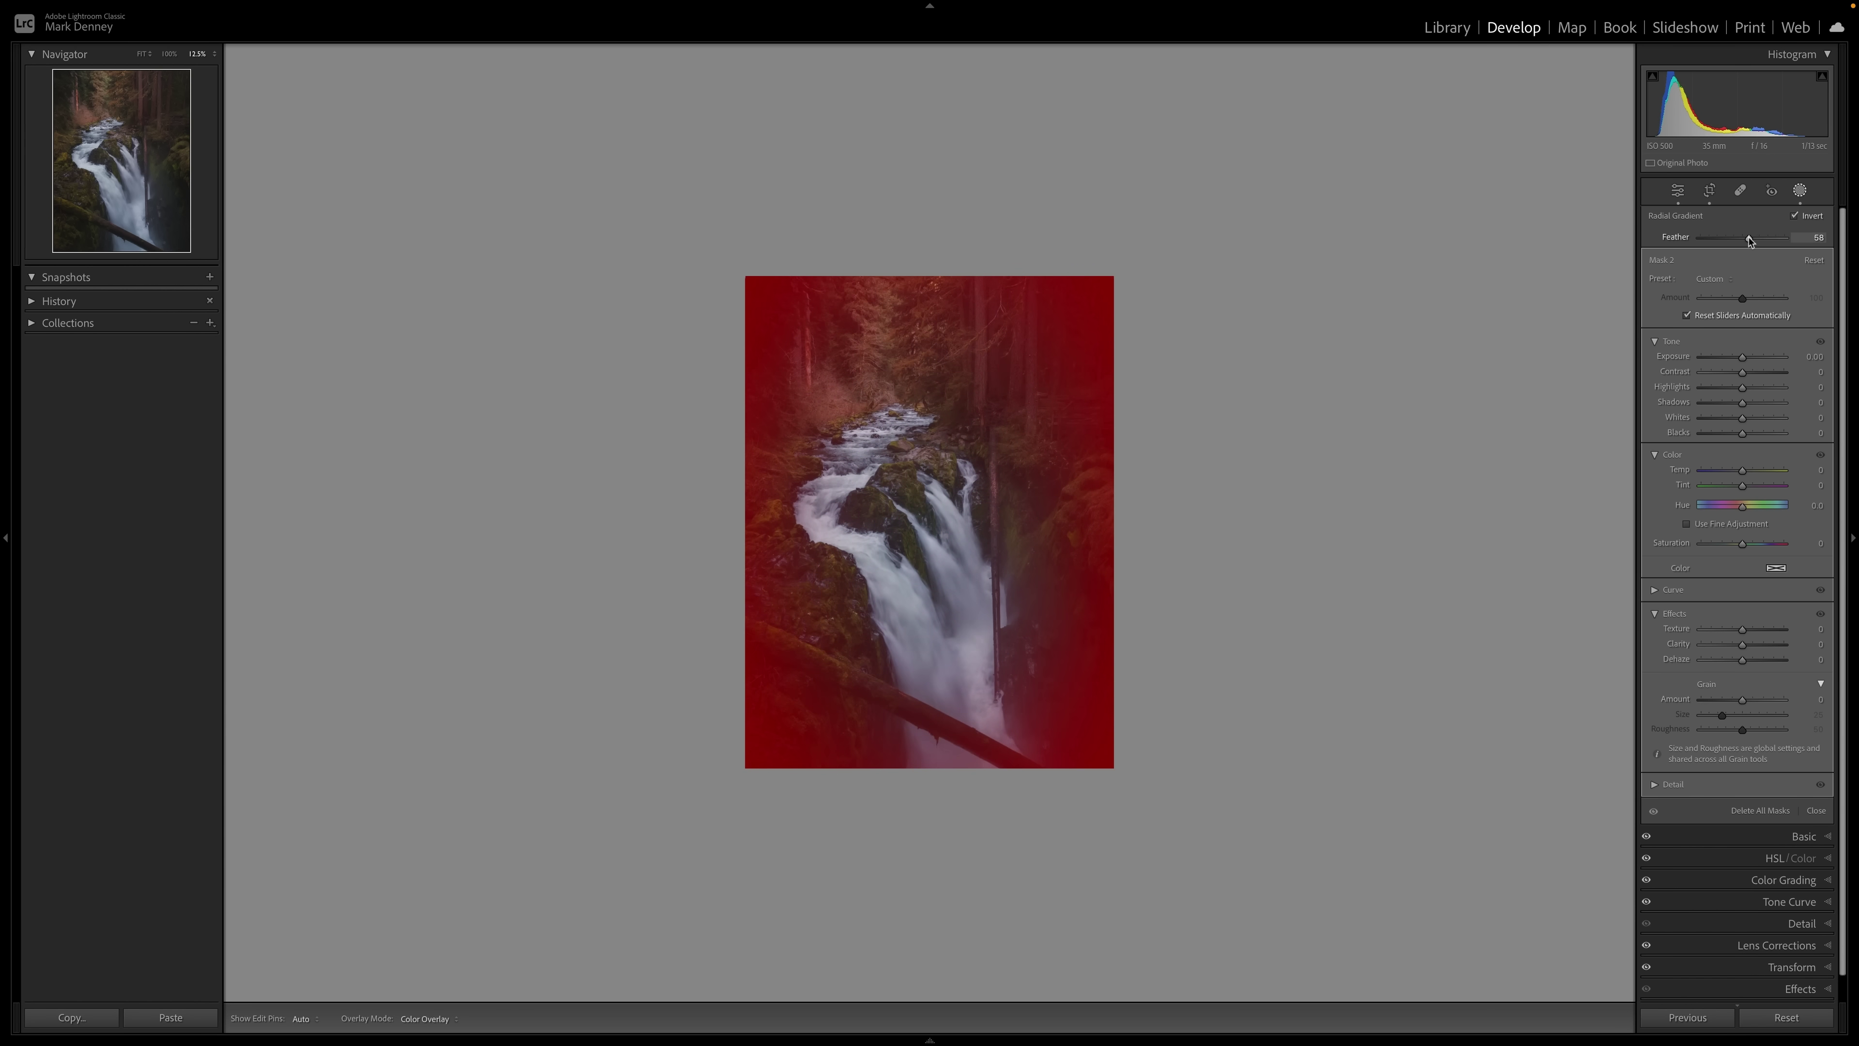
left_click_drag(1741, 240, 1741, 240)
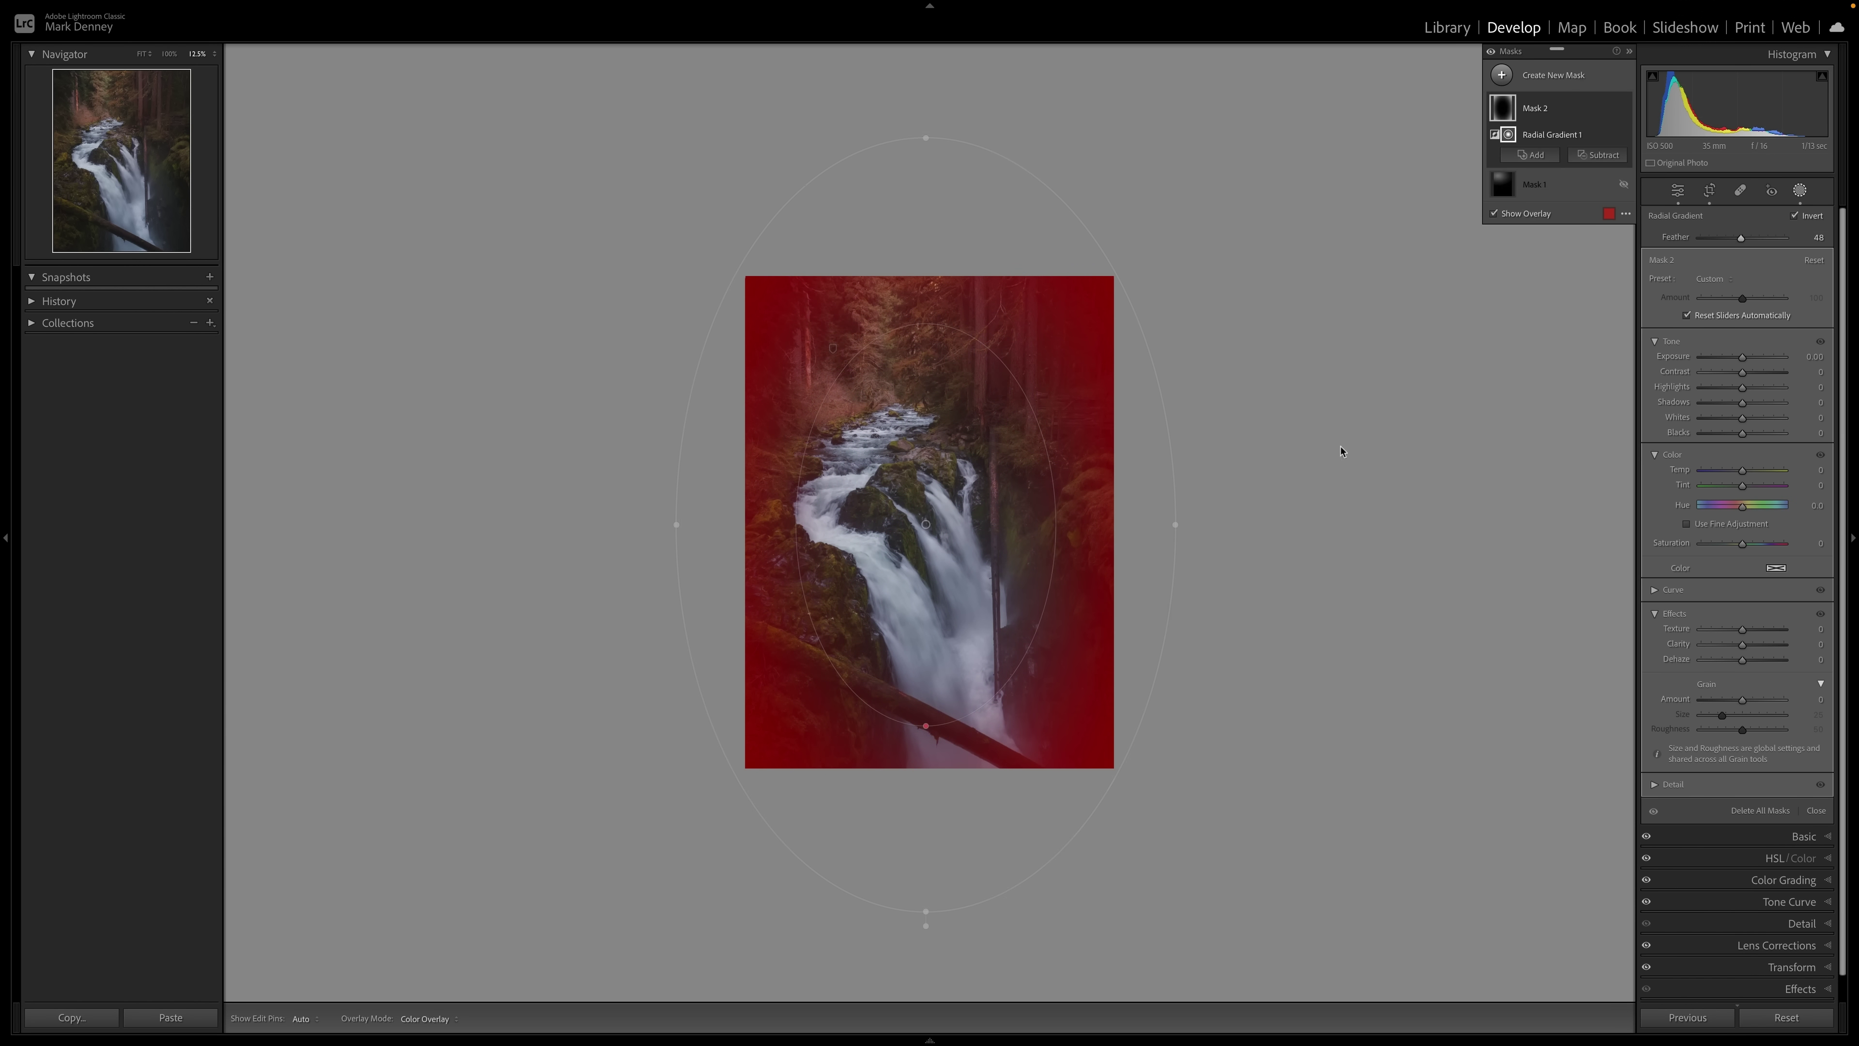
left_click_drag(1175, 524, 1218, 524)
left_click_drag(926, 523, 931, 522)
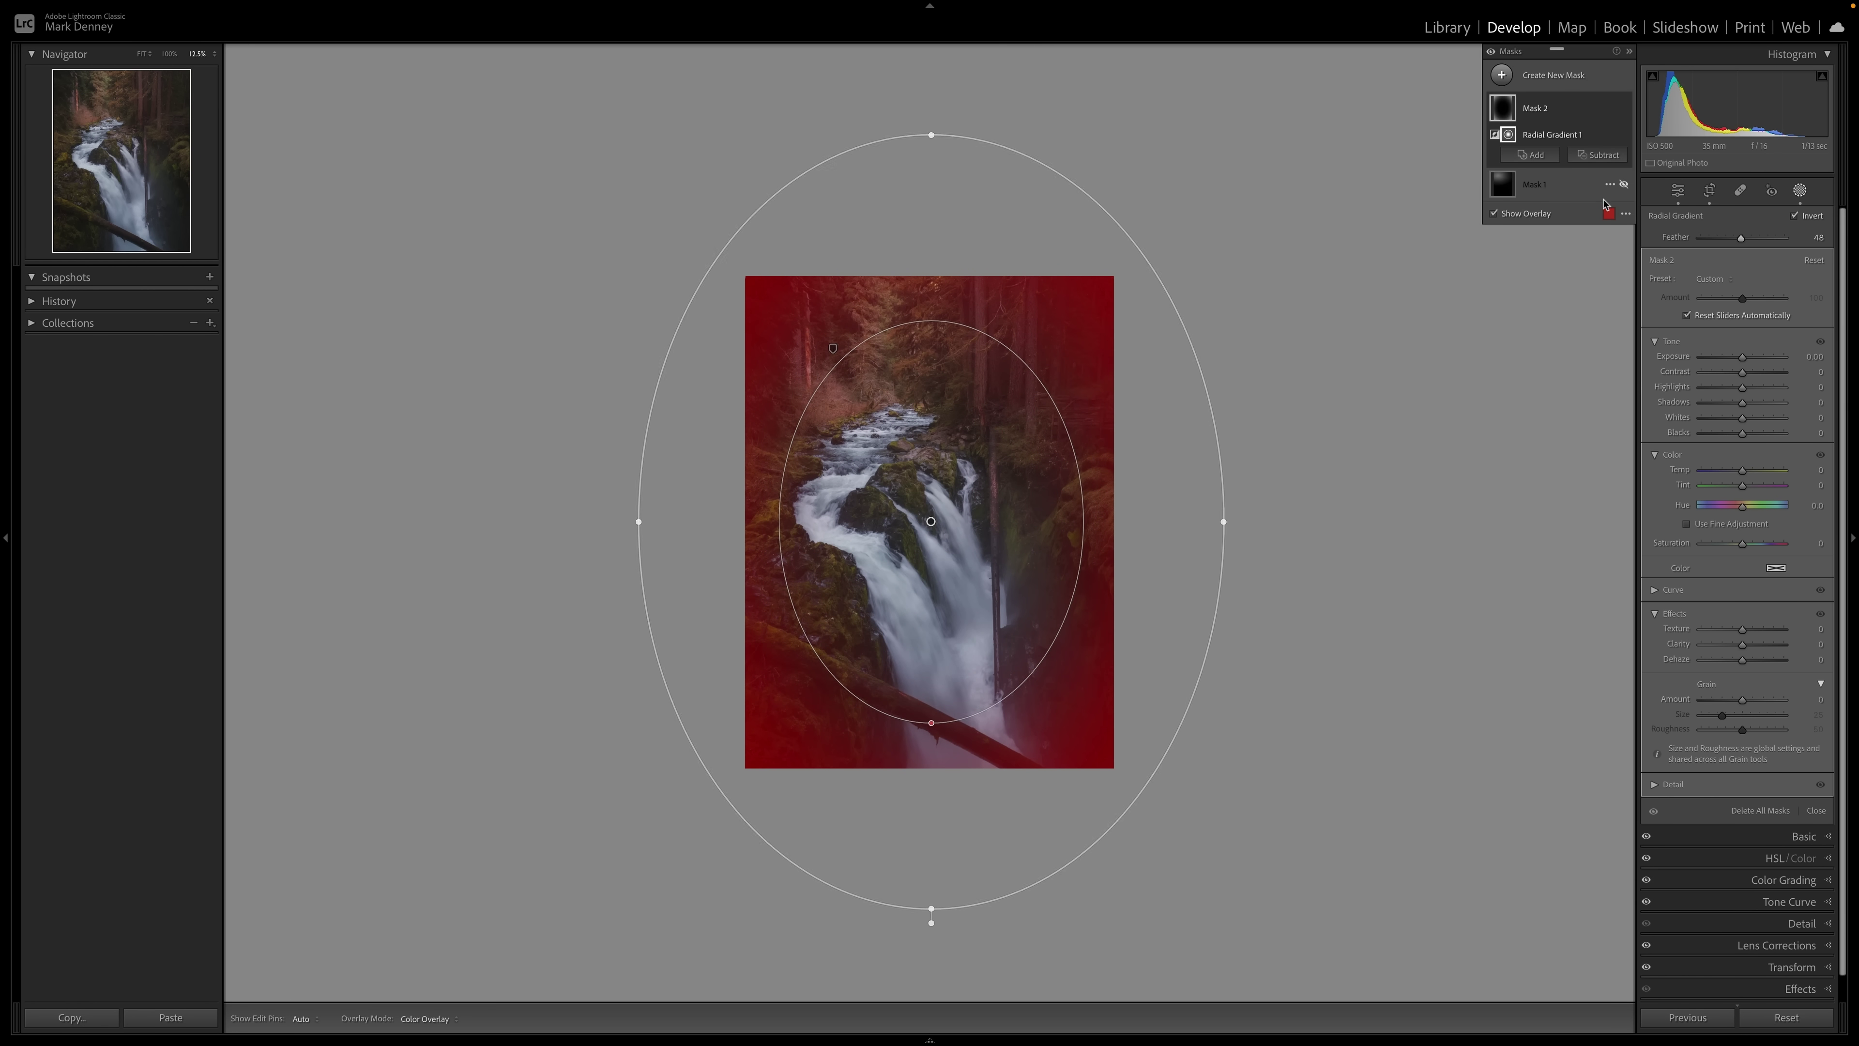
Subtract the glowing forest area in the photo's upper left from the inverted radial mask with a Brush.
left_click(1597, 155)
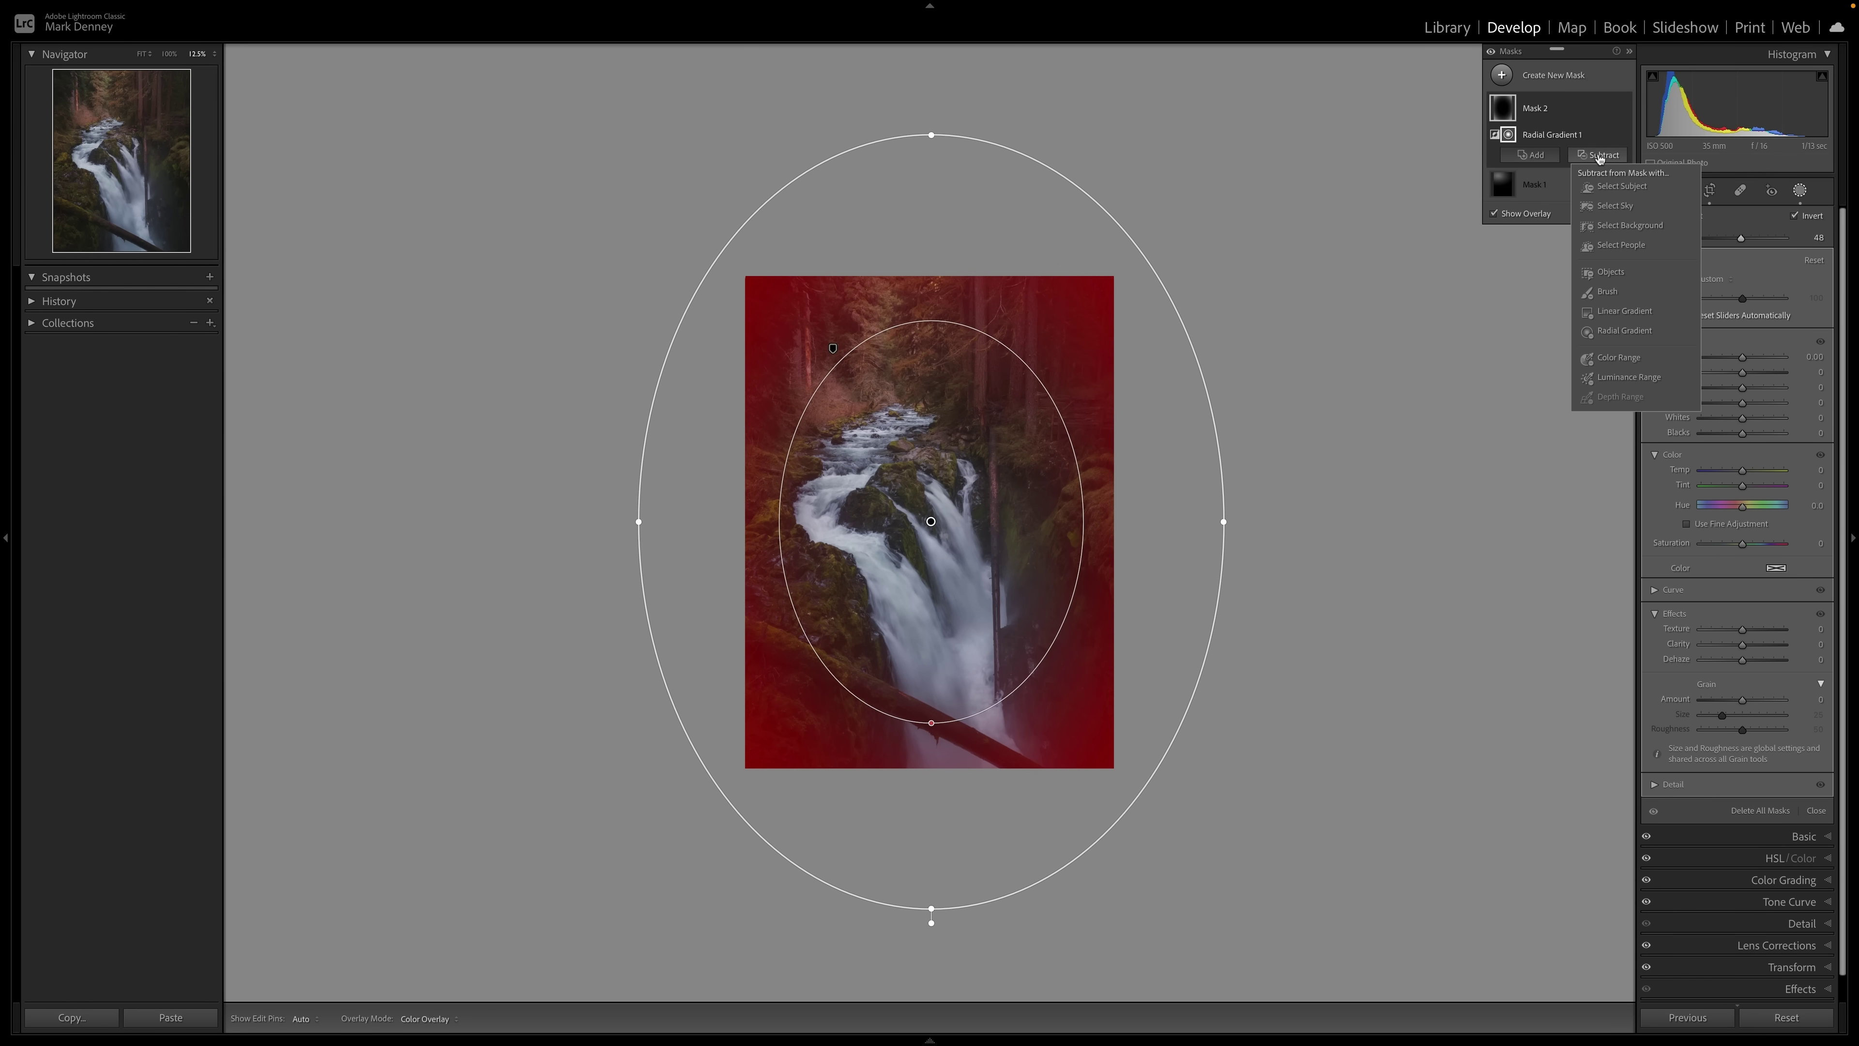
left_click(1607, 292)
mouse_move(786, 270)
left_mouse_down()
mouse_move(940, 337)
mouse_move(812, 388)
mouse_move(731, 499)
mouse_move(865, 329)
mouse_move(988, 293)
mouse_move(958, 343)
left_mouse_up()
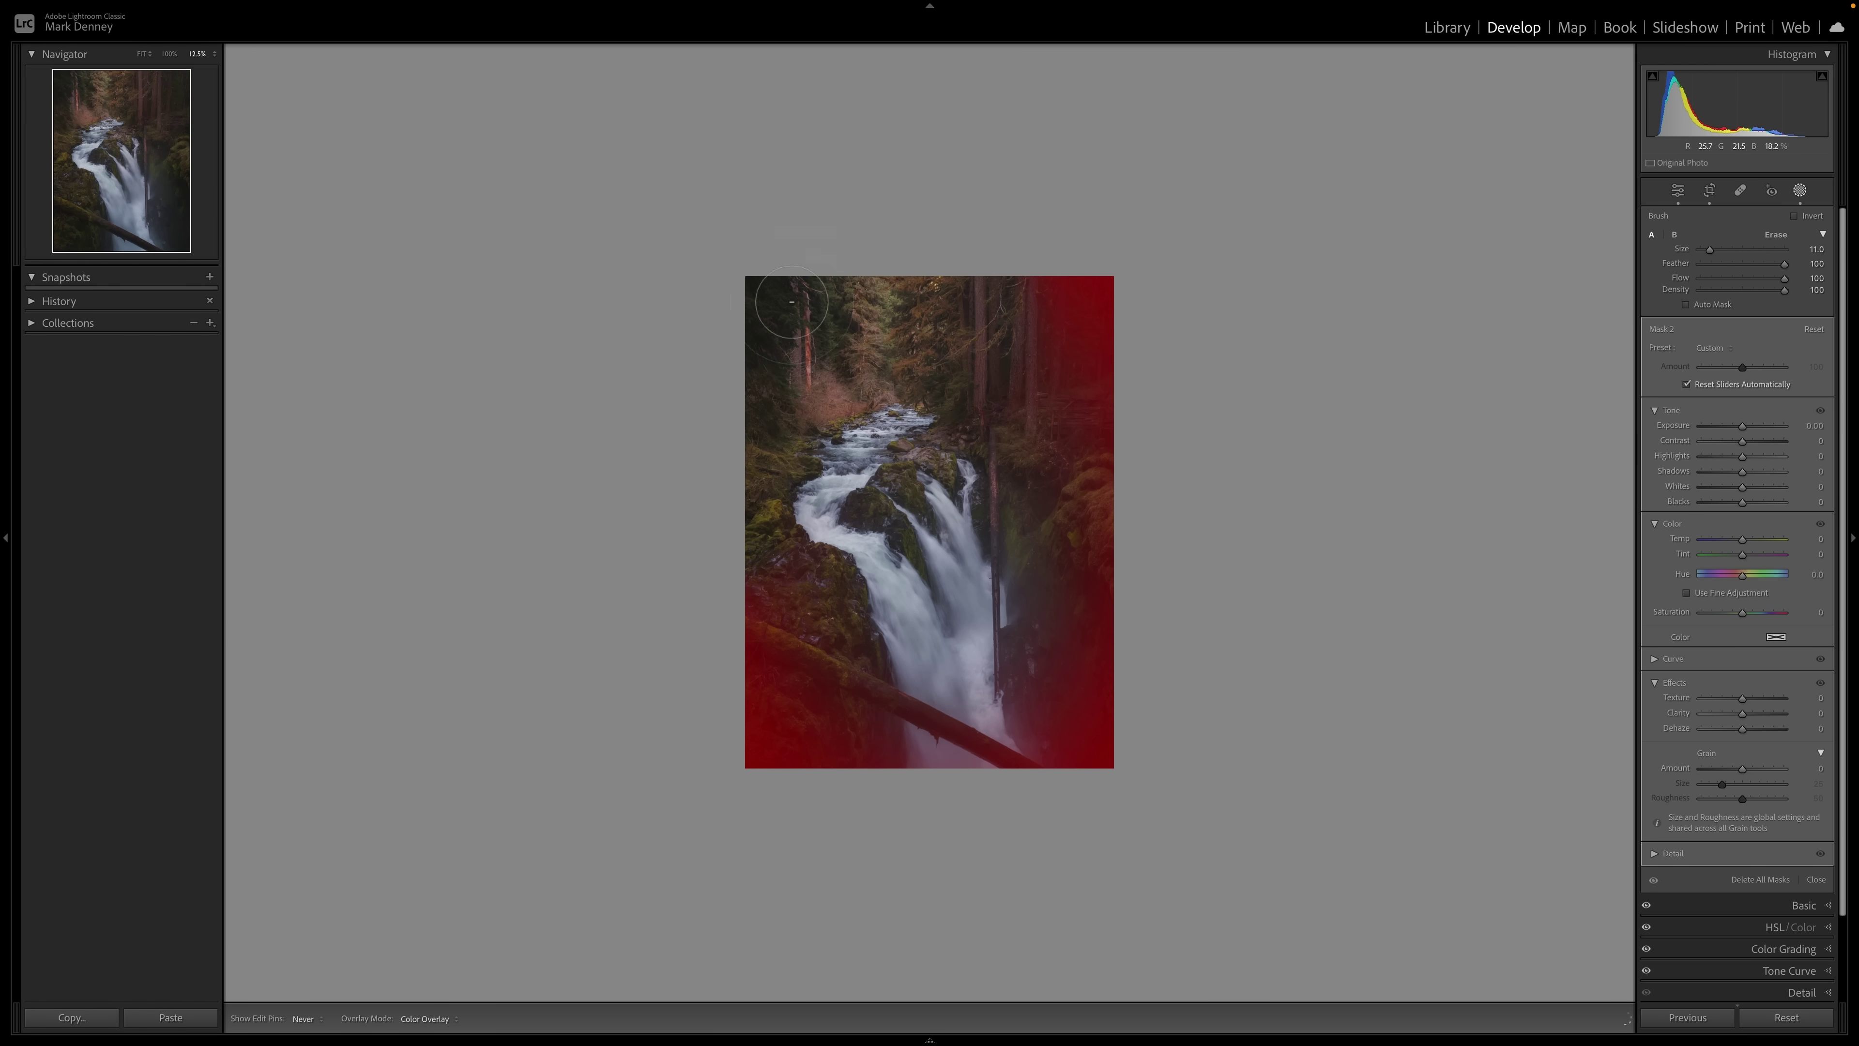
key("h")
Darken the photo's edges by setting the inverted radial mask's Exposure to -1.64 and Blacks to 12.
left_click_drag(1745, 425, 1732, 427)
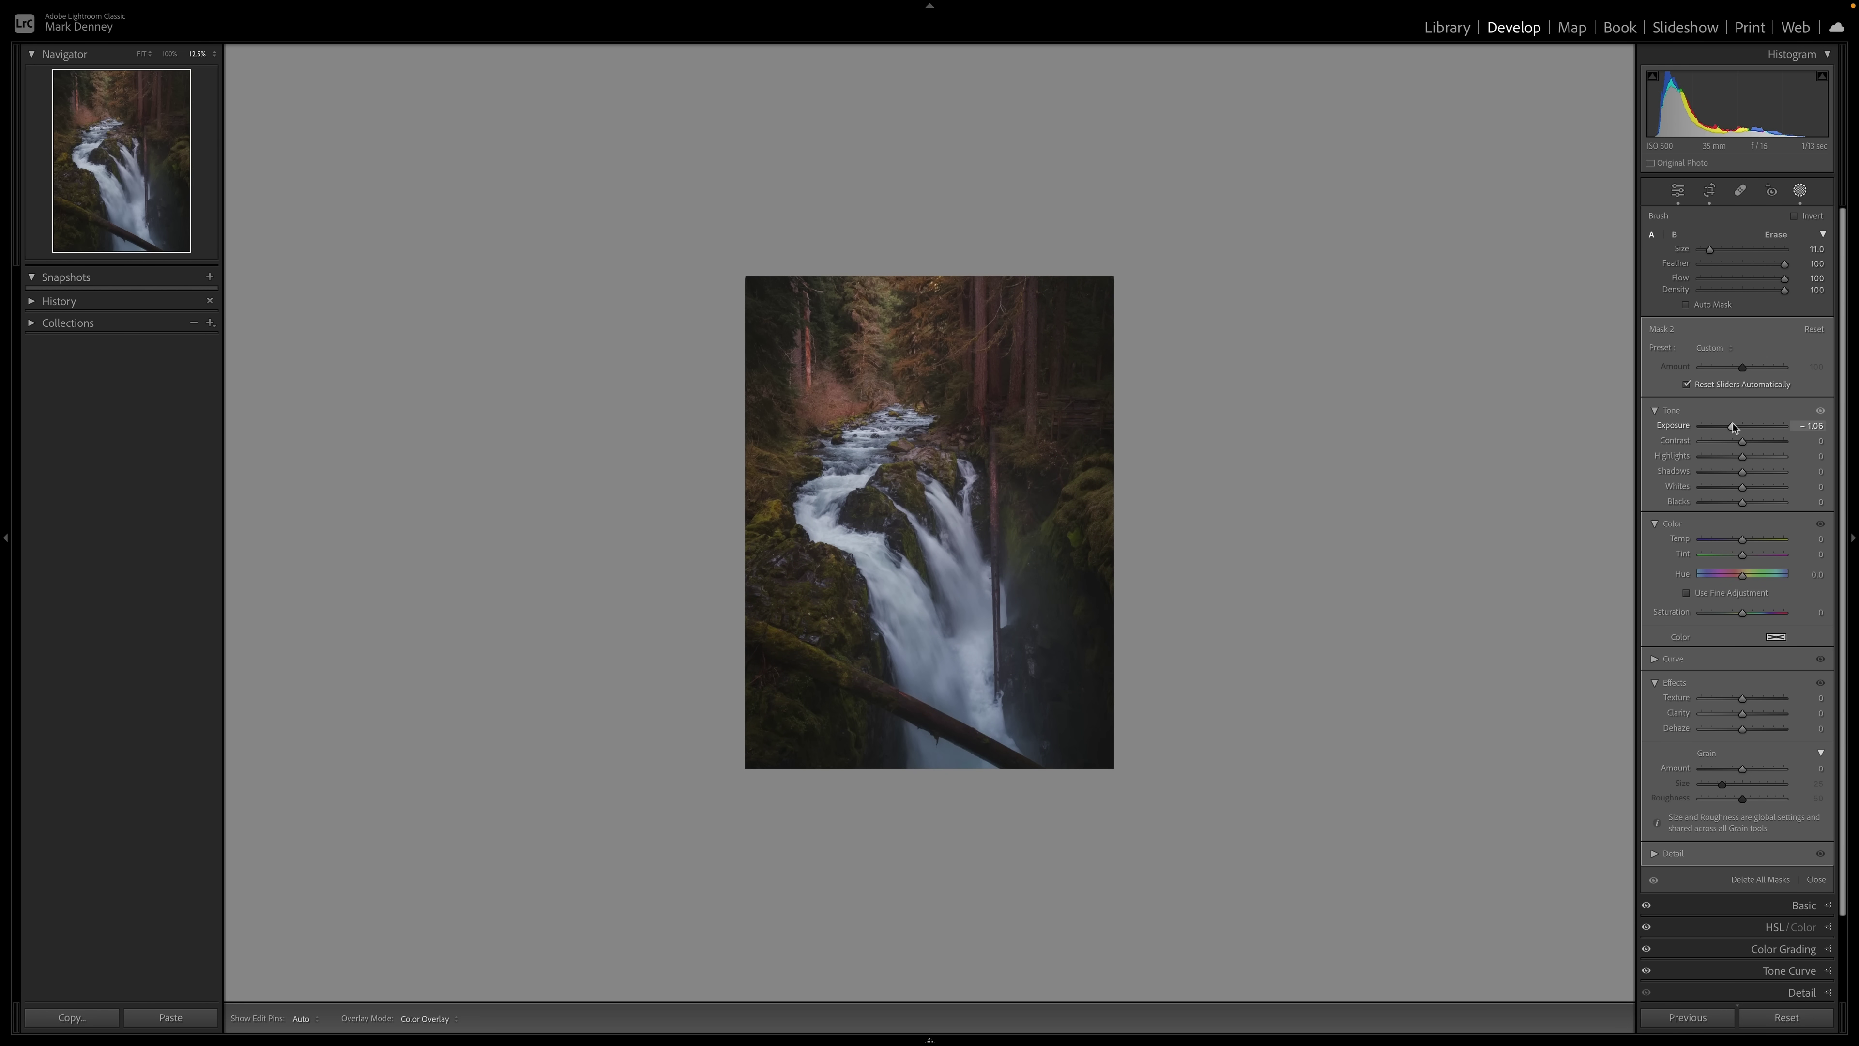
left_click_drag(1733, 427, 1731, 428)
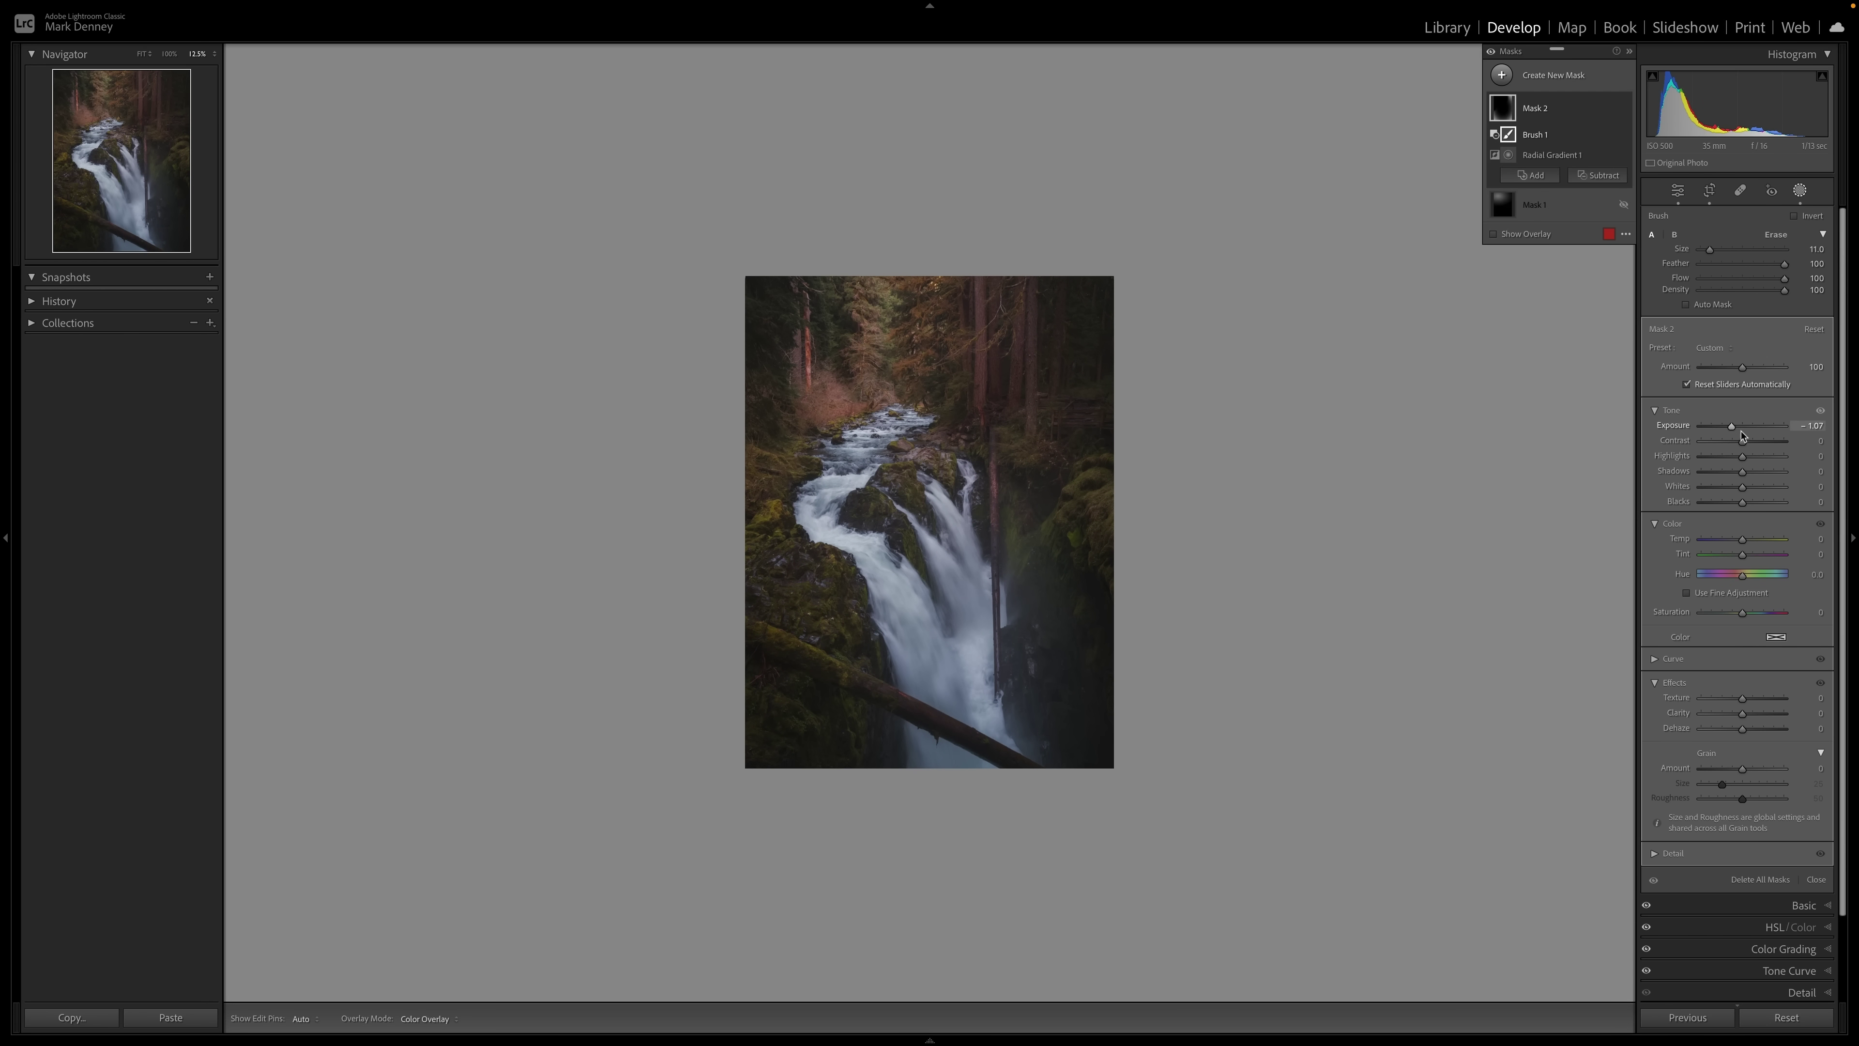
left_click_drag(1742, 503, 1743, 504)
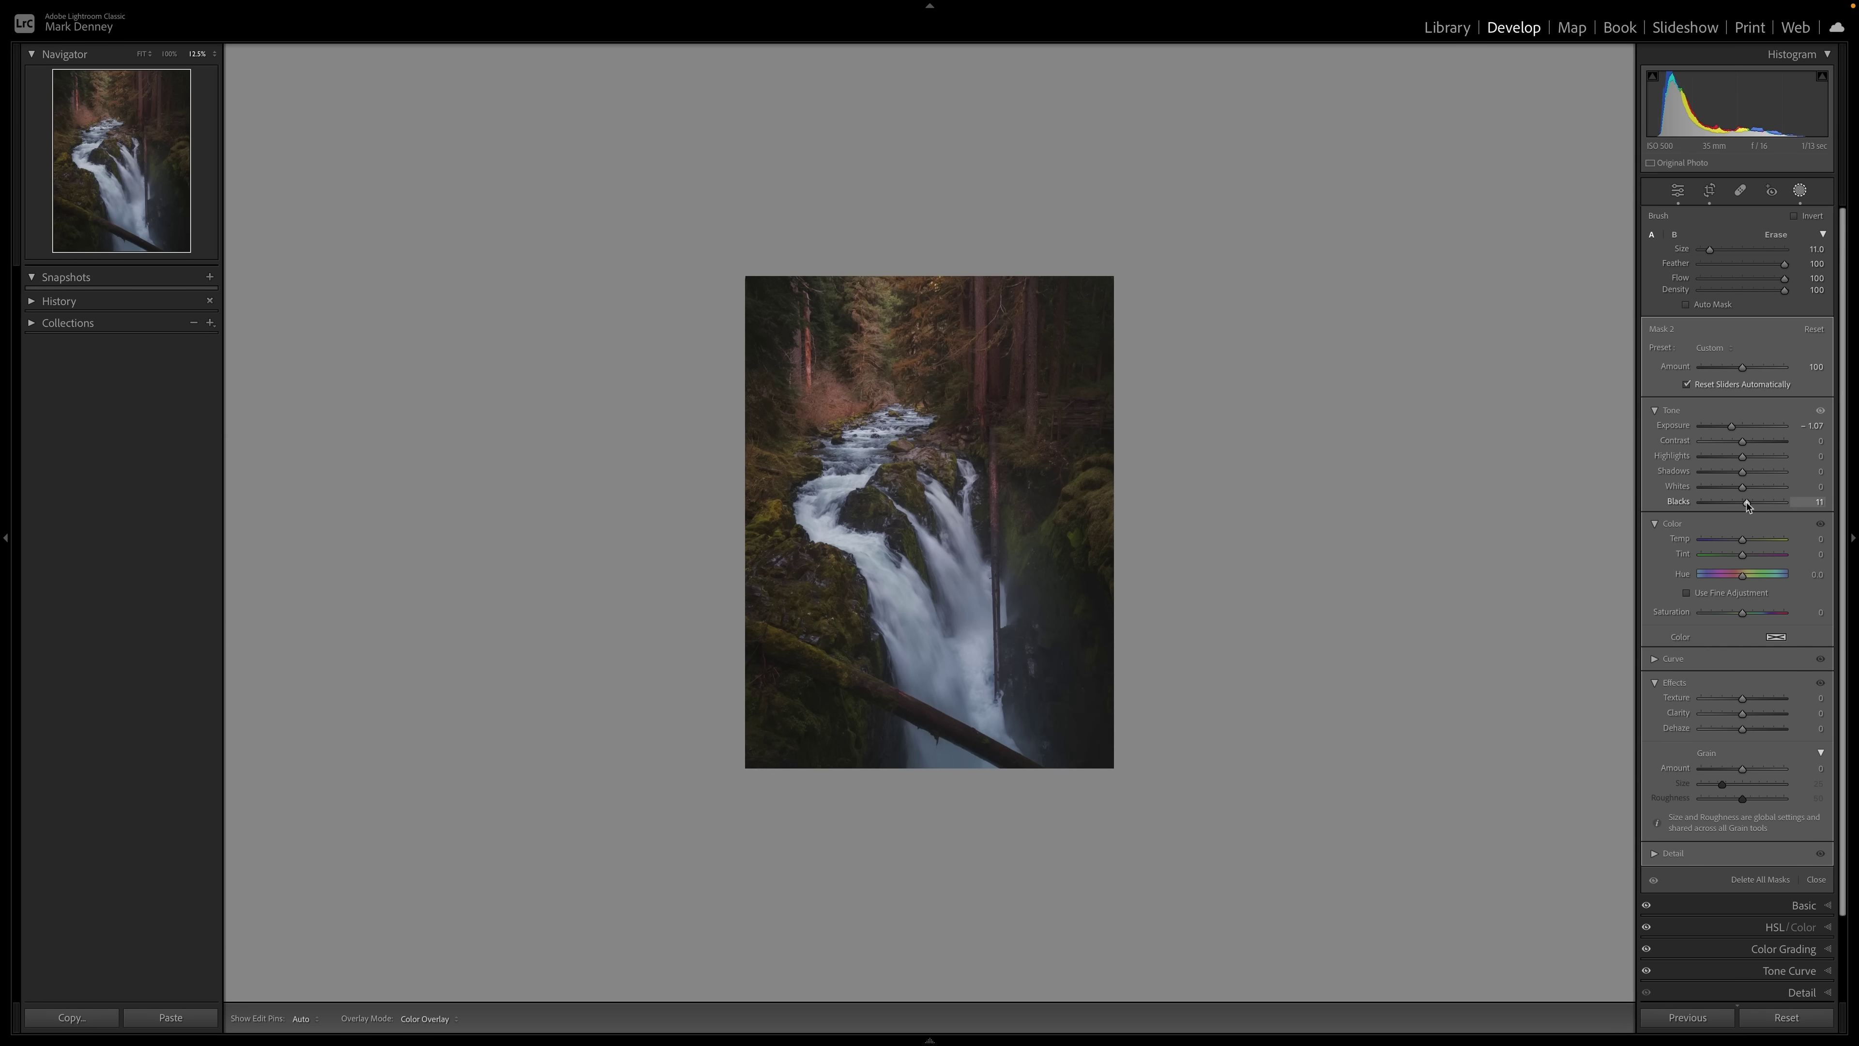
left_click_drag(1747, 506, 1747, 504)
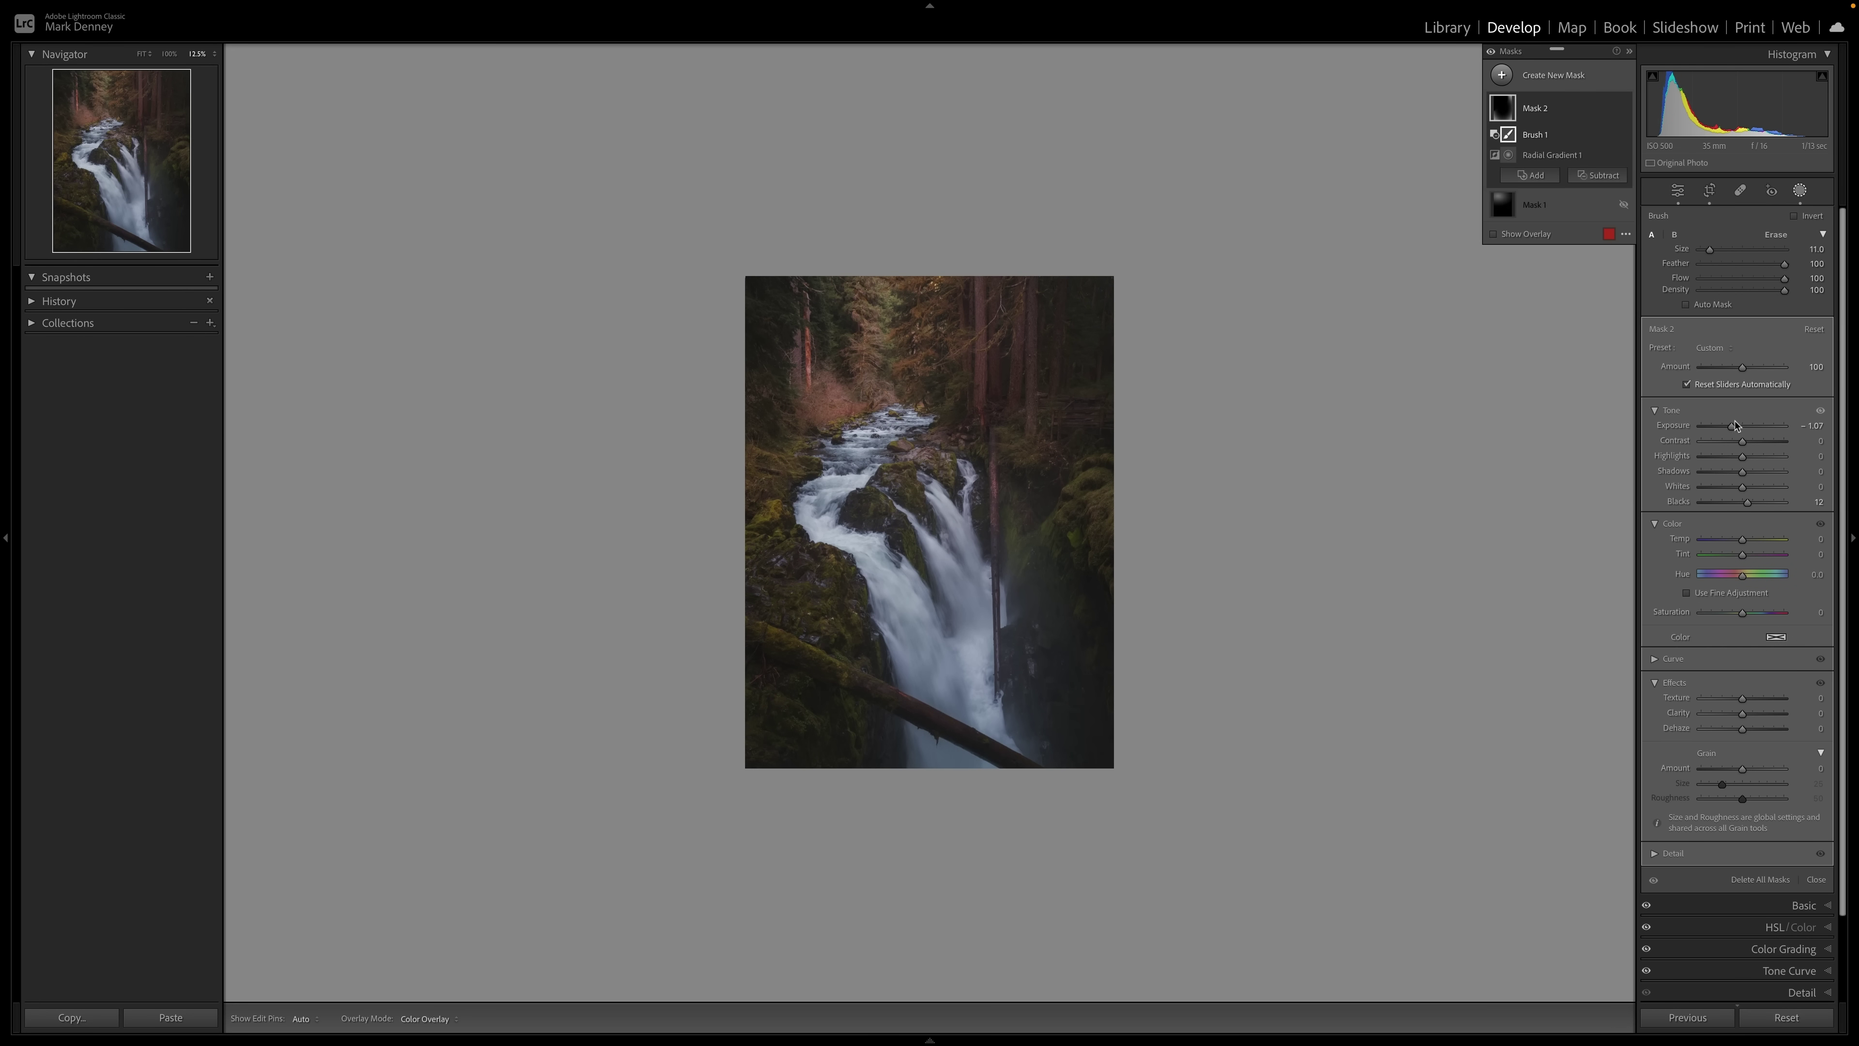
left_click_drag(1732, 427, 1731, 429)
left_click(1623, 108)
left_click(1731, 427)
left_click_drag(1728, 431, 1725, 429)
Compare the photo with and without the edge-darkening mask, including with the whole image fitted to the view.
left_click(1624, 108)
left_click(1624, 109)
left_click(1624, 109)
left_click(1624, 109)
left_click(1624, 109)
left_click(1624, 109)
left_click(142, 53)
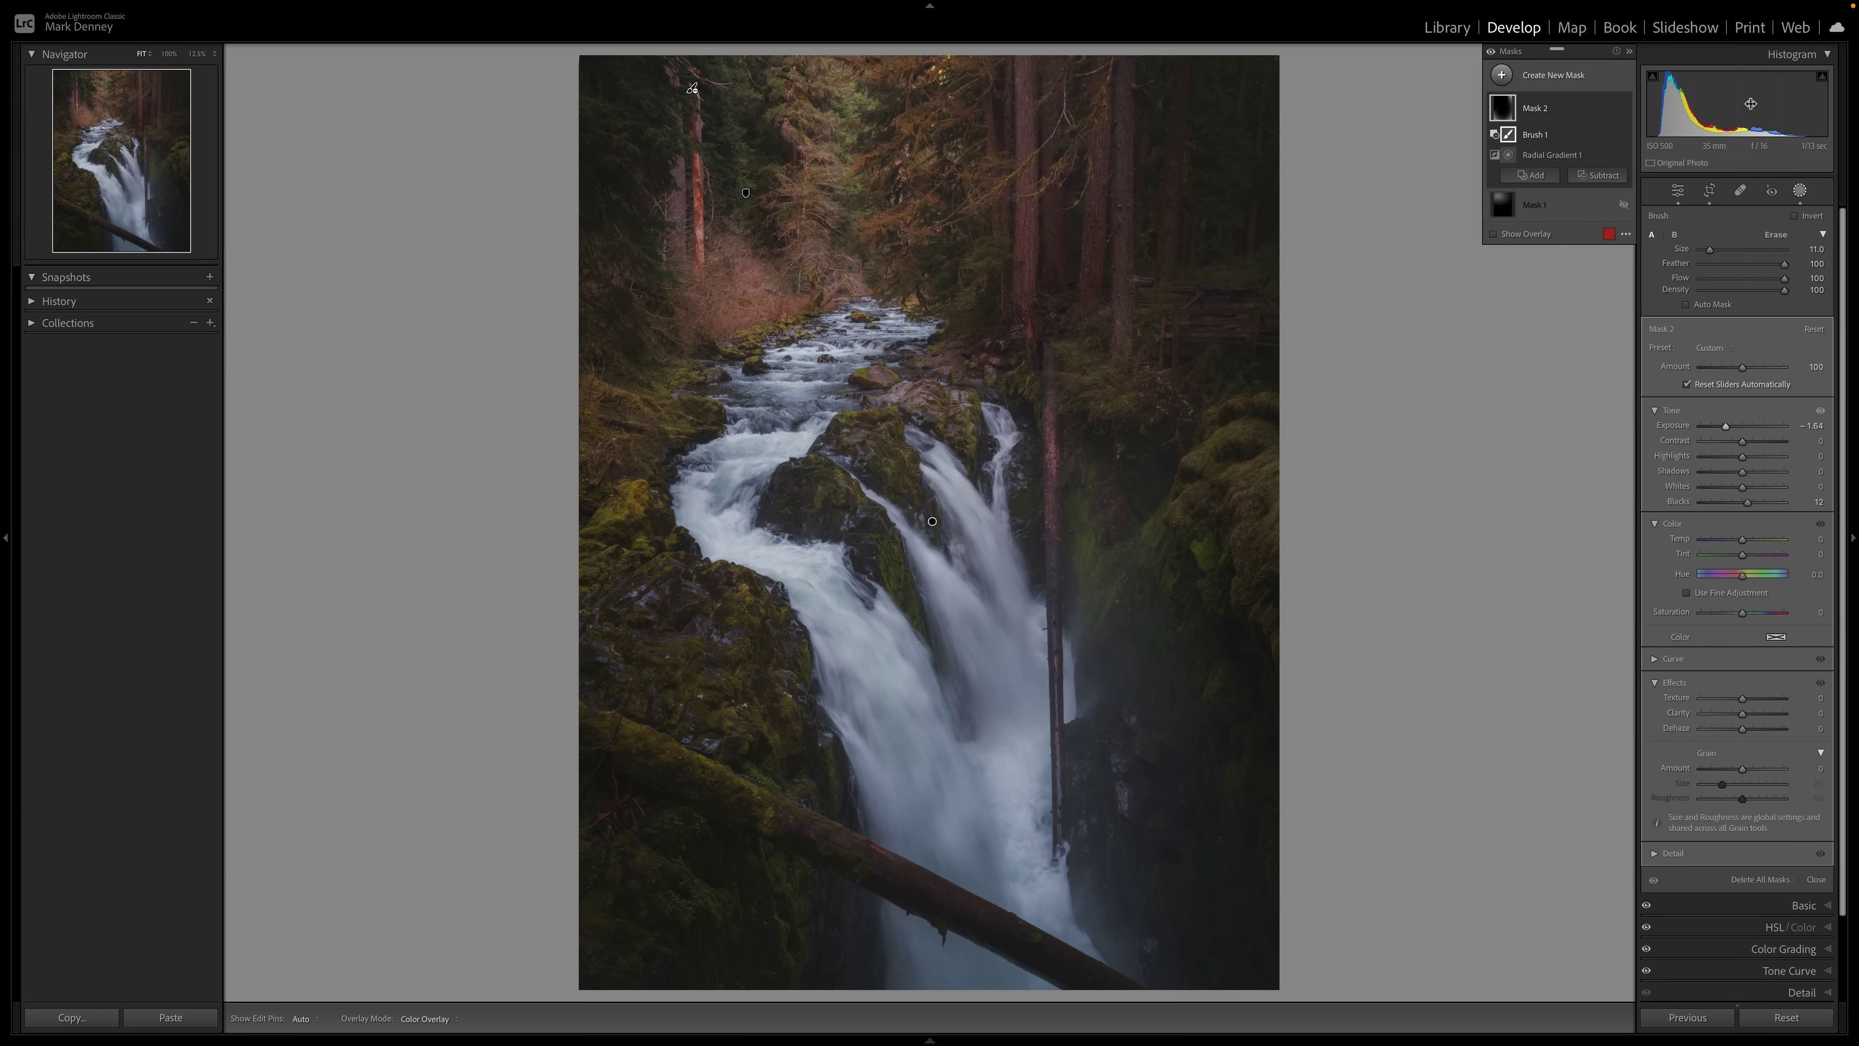
left_click(1624, 109)
left_click(1624, 109)
Turn the first glow mask back on and check the photo with and without the edge-darkening mask.
left_click(1624, 206)
left_click(1624, 206)
left_click(1624, 206)
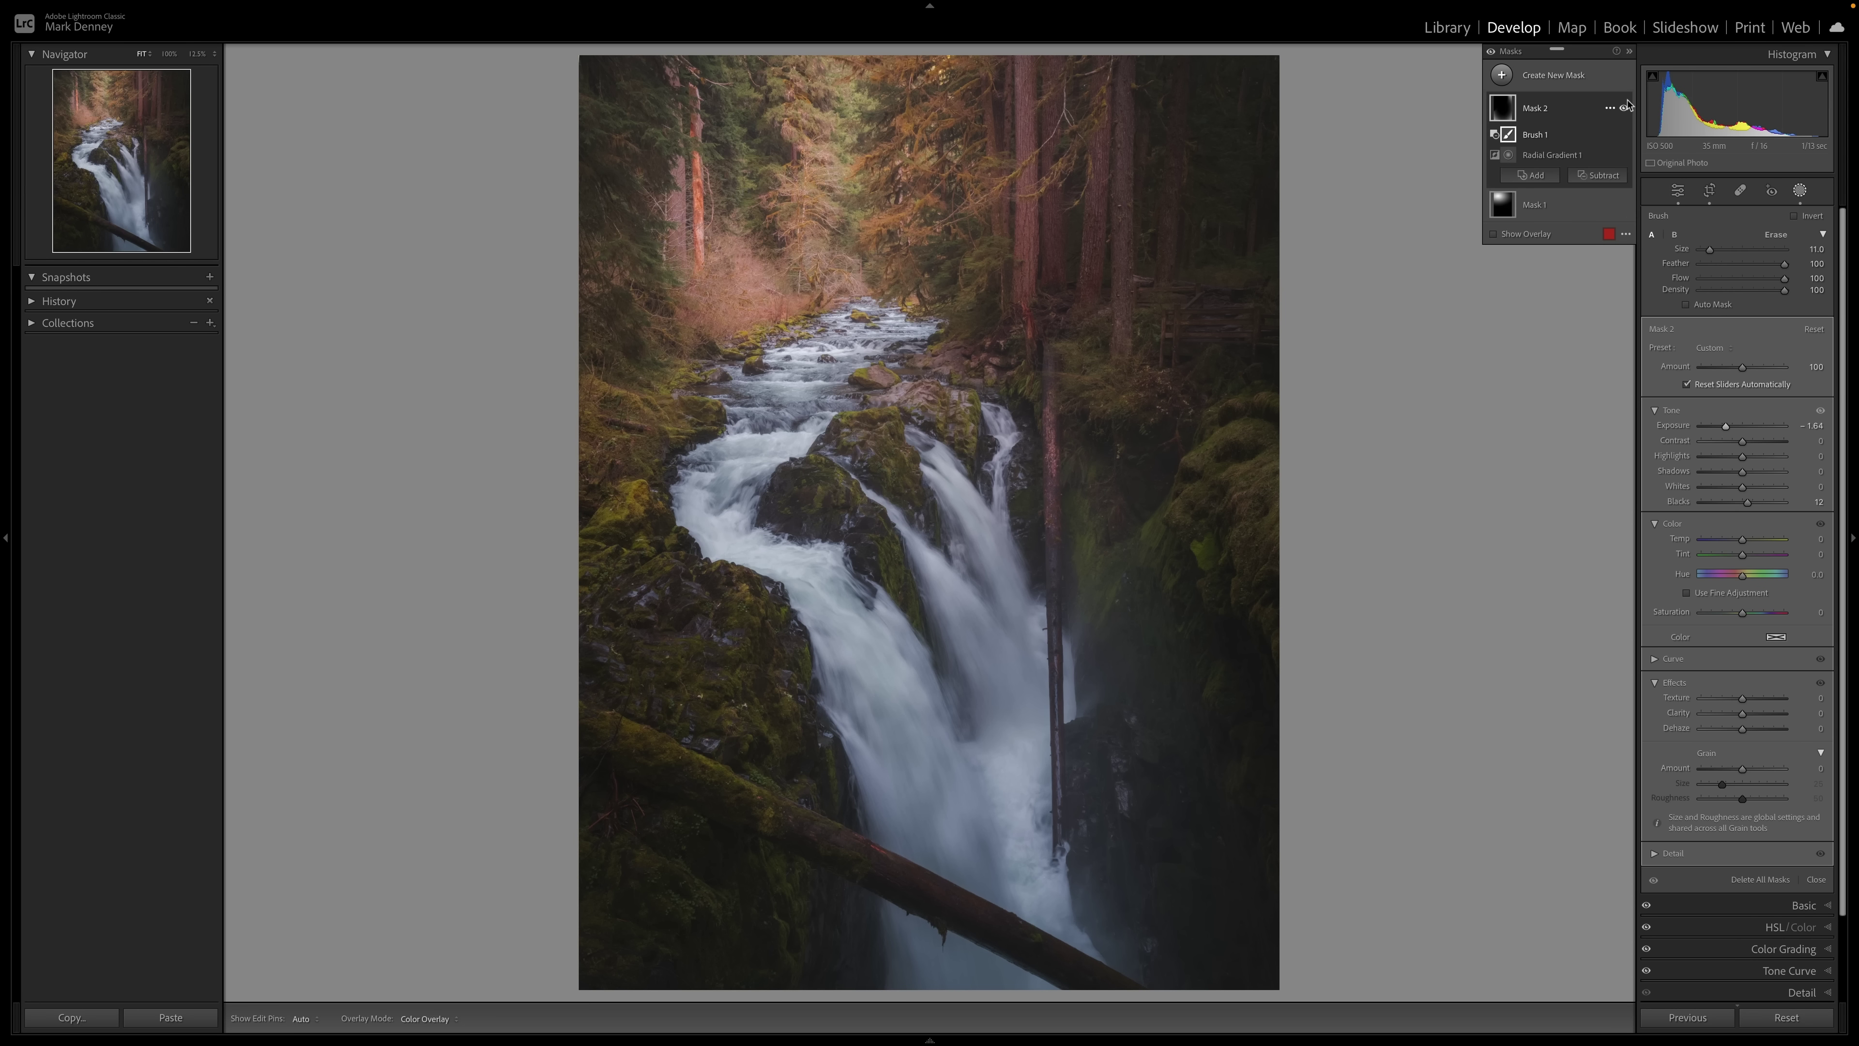
left_click(1624, 108)
left_click(1624, 109)
Compare the photo with all masks switched off and on.
left_click(1491, 52)
left_click(1491, 51)
left_click(1491, 52)
left_click(1493, 54)
mouse_move(1513, 161)
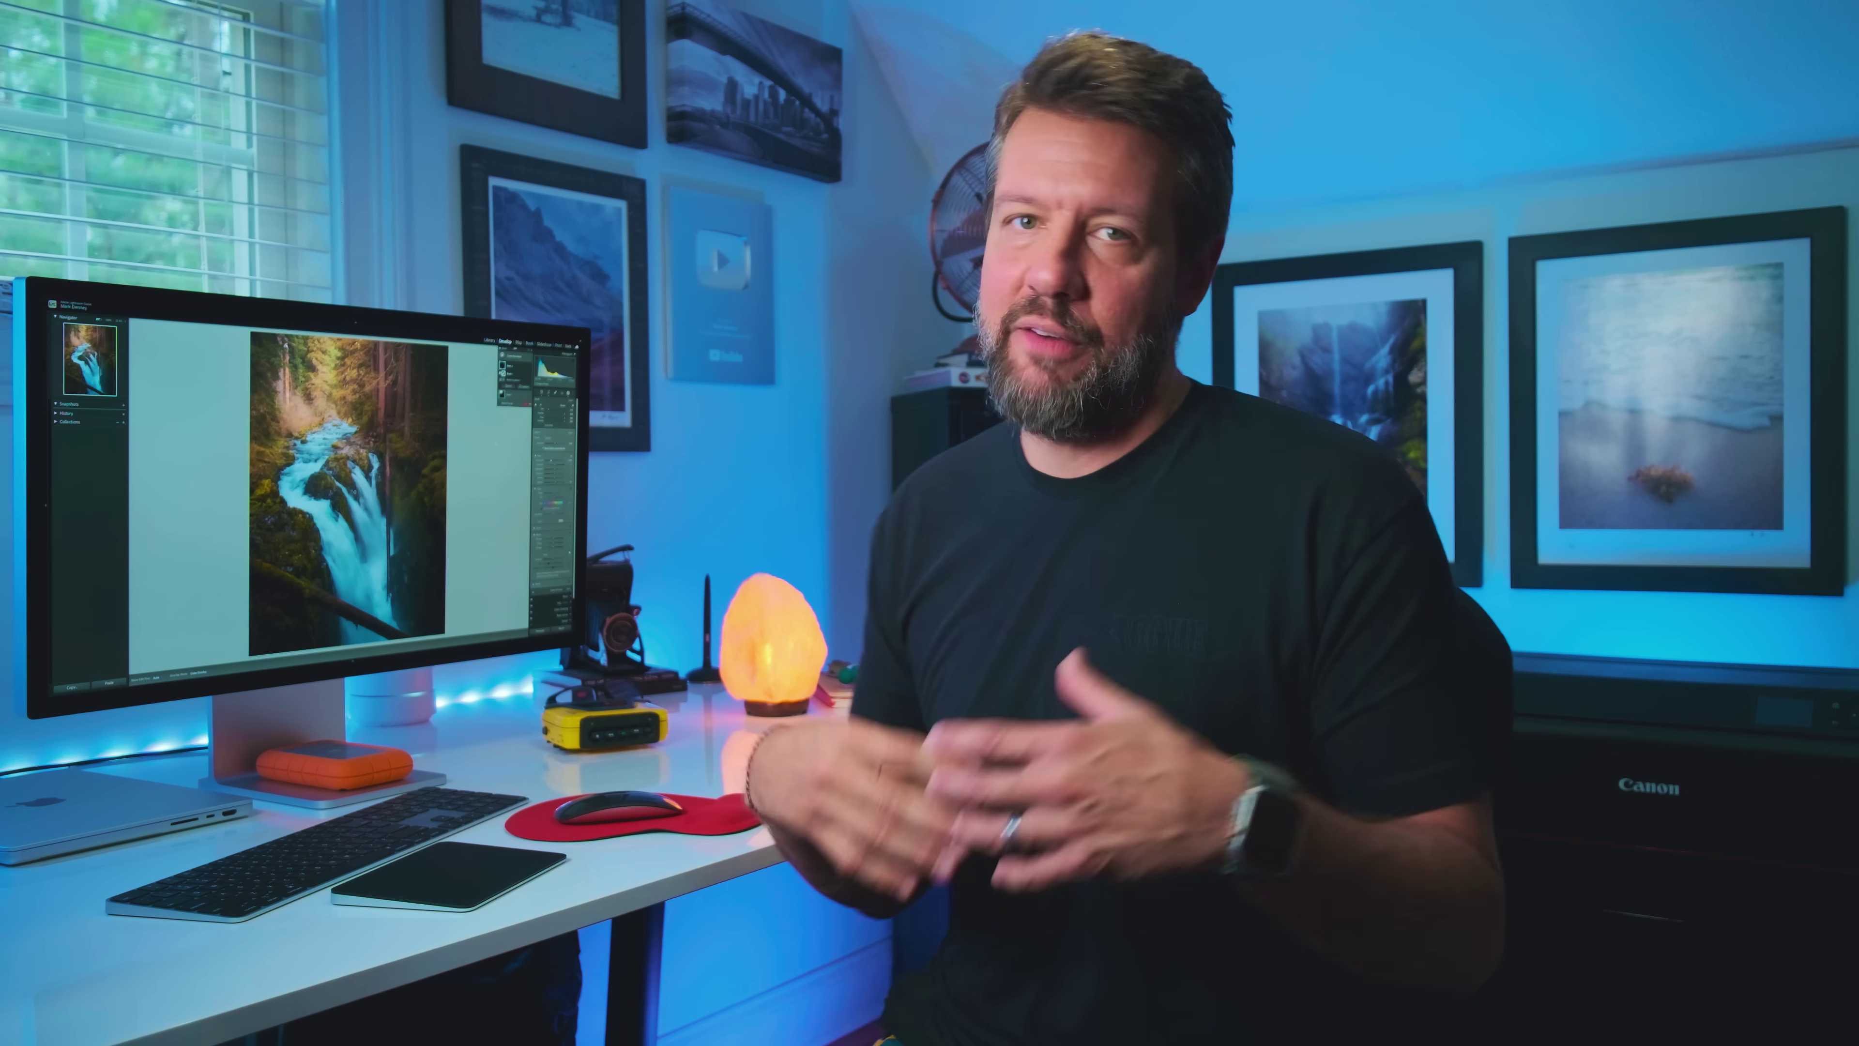
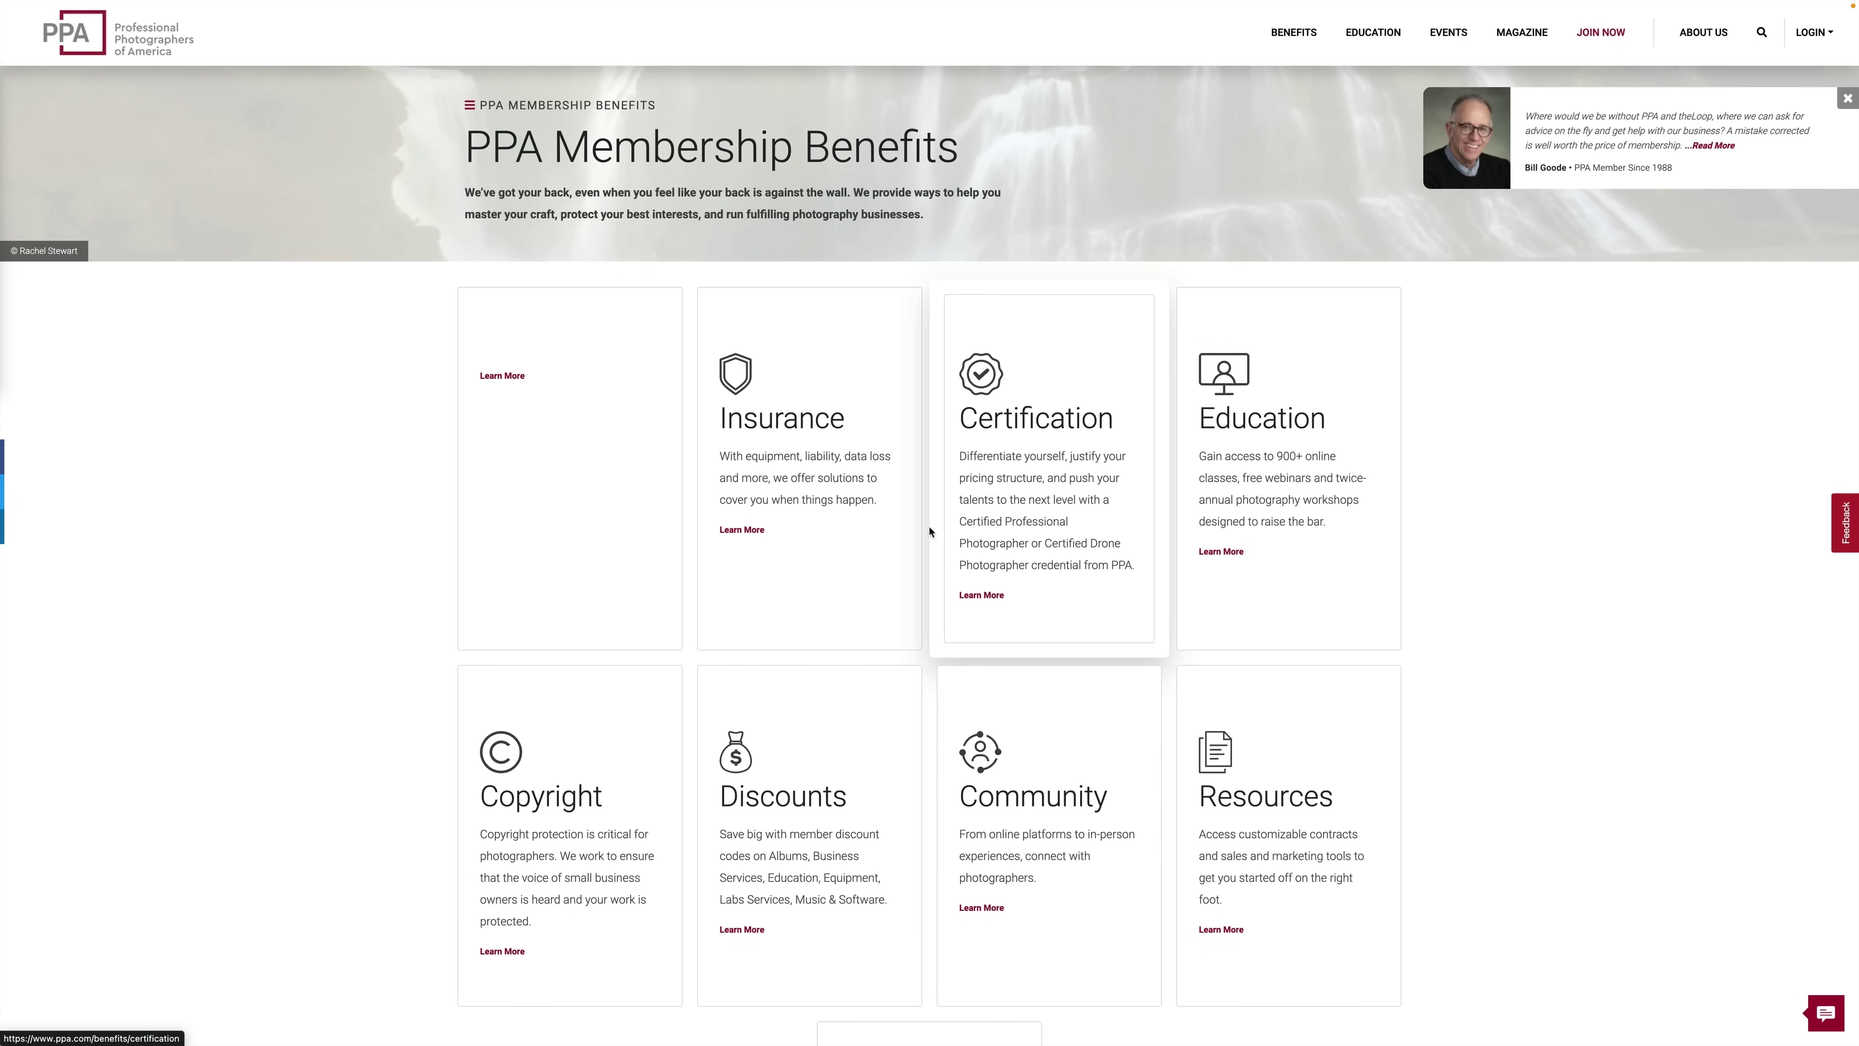
On the PPA website, view the equipment insurance, Contracts & Forms and Imaging USA Conference pages.
left_click(748, 530)
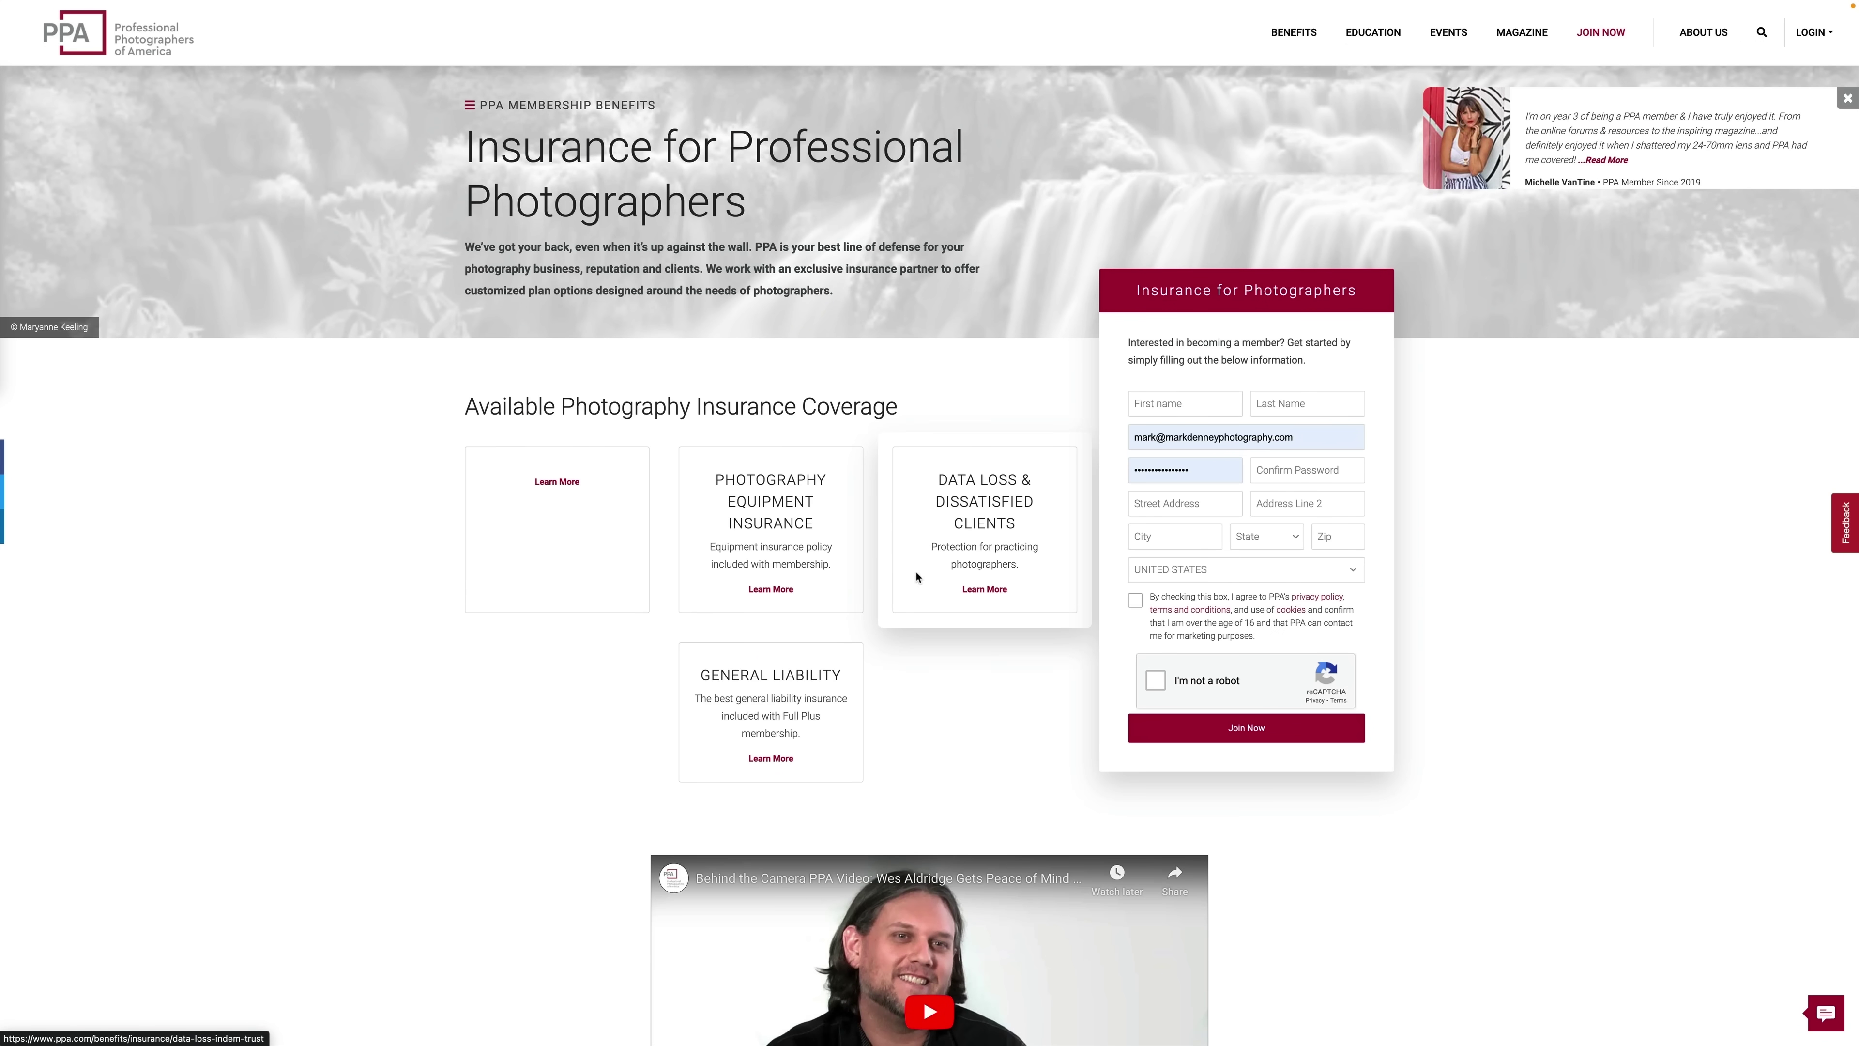
left_click(778, 590)
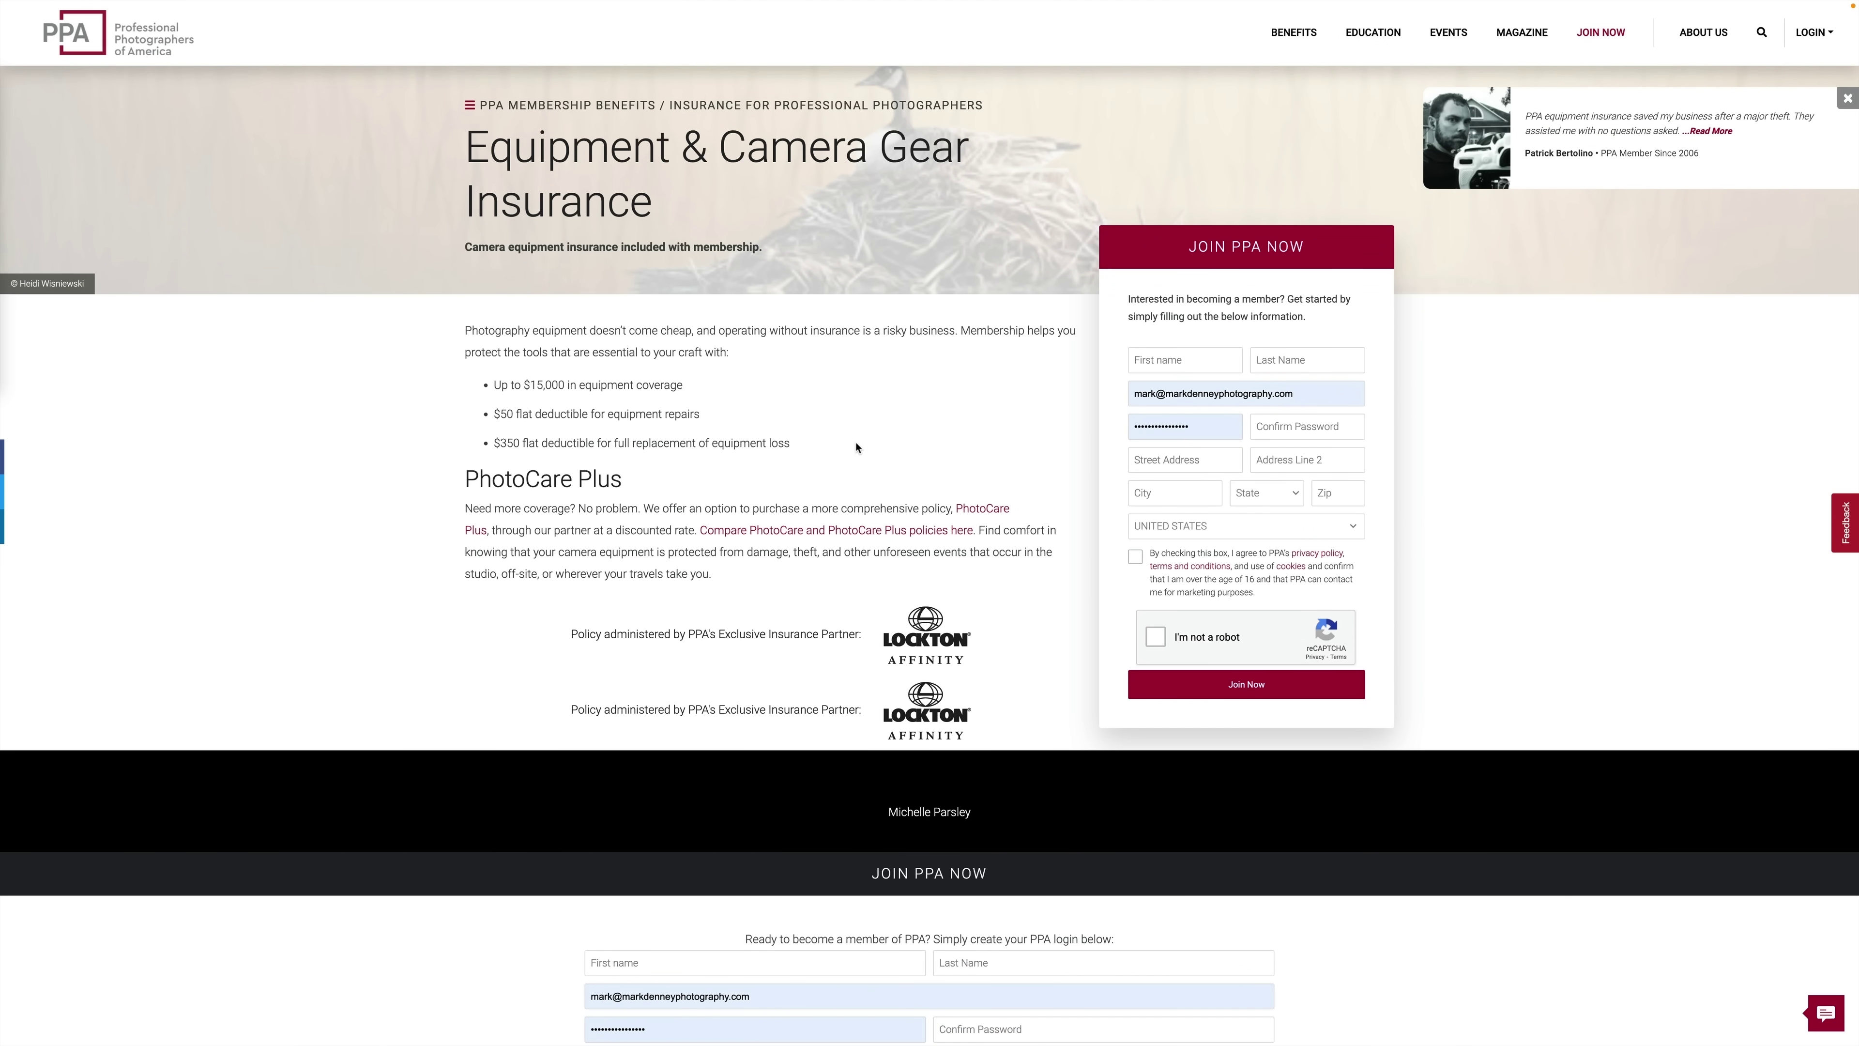
mouse_move(1296, 33)
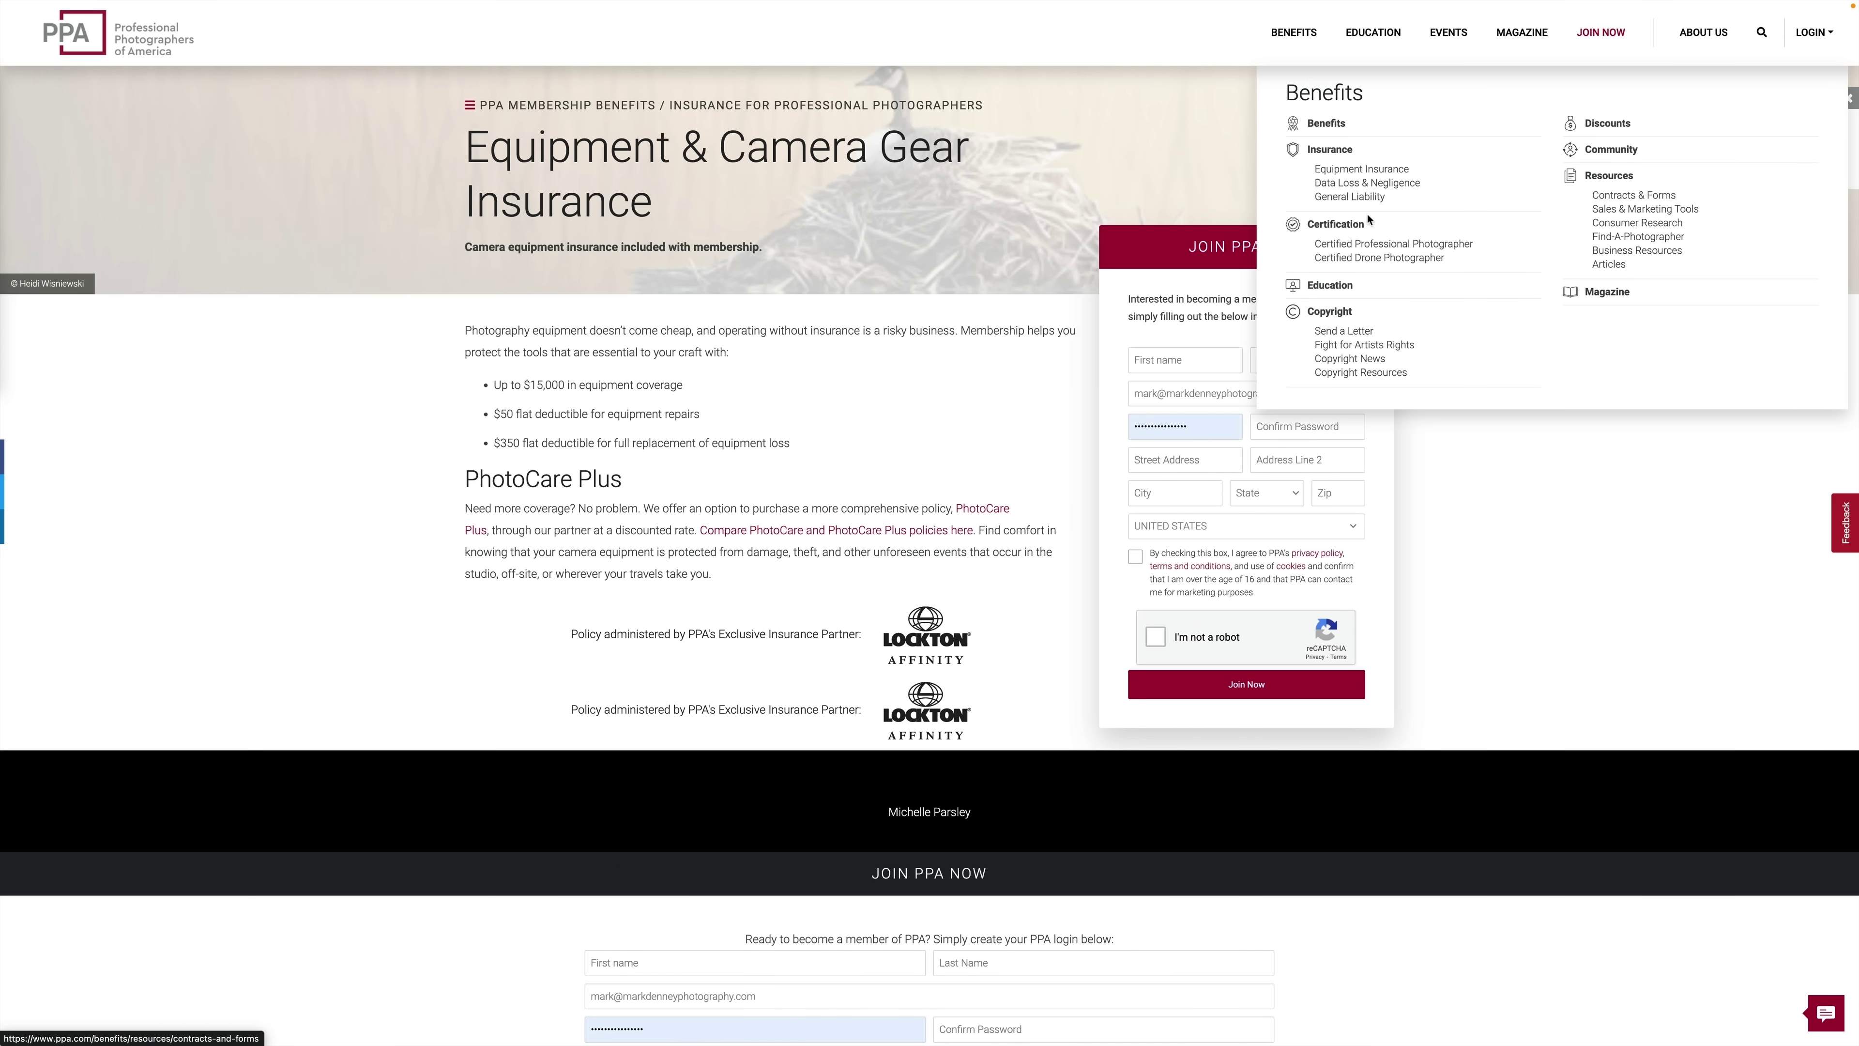
left_click(1634, 194)
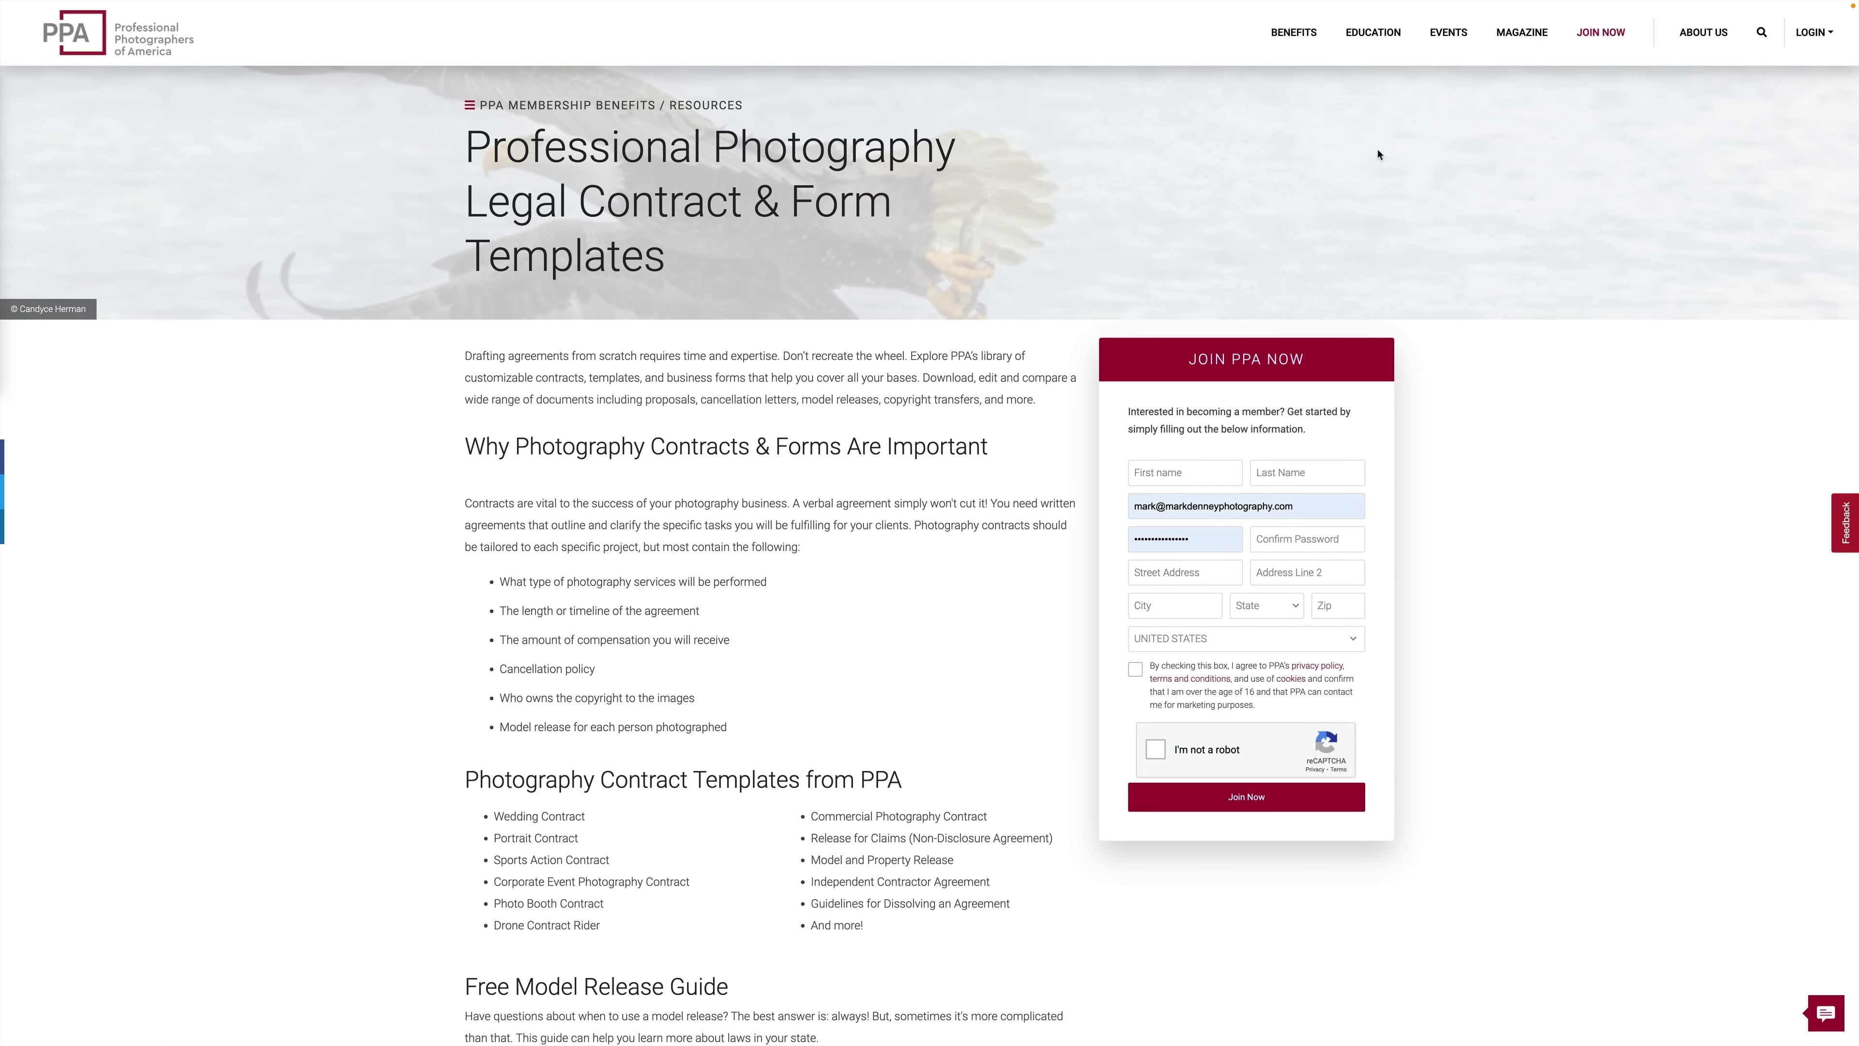
mouse_move(1453, 44)
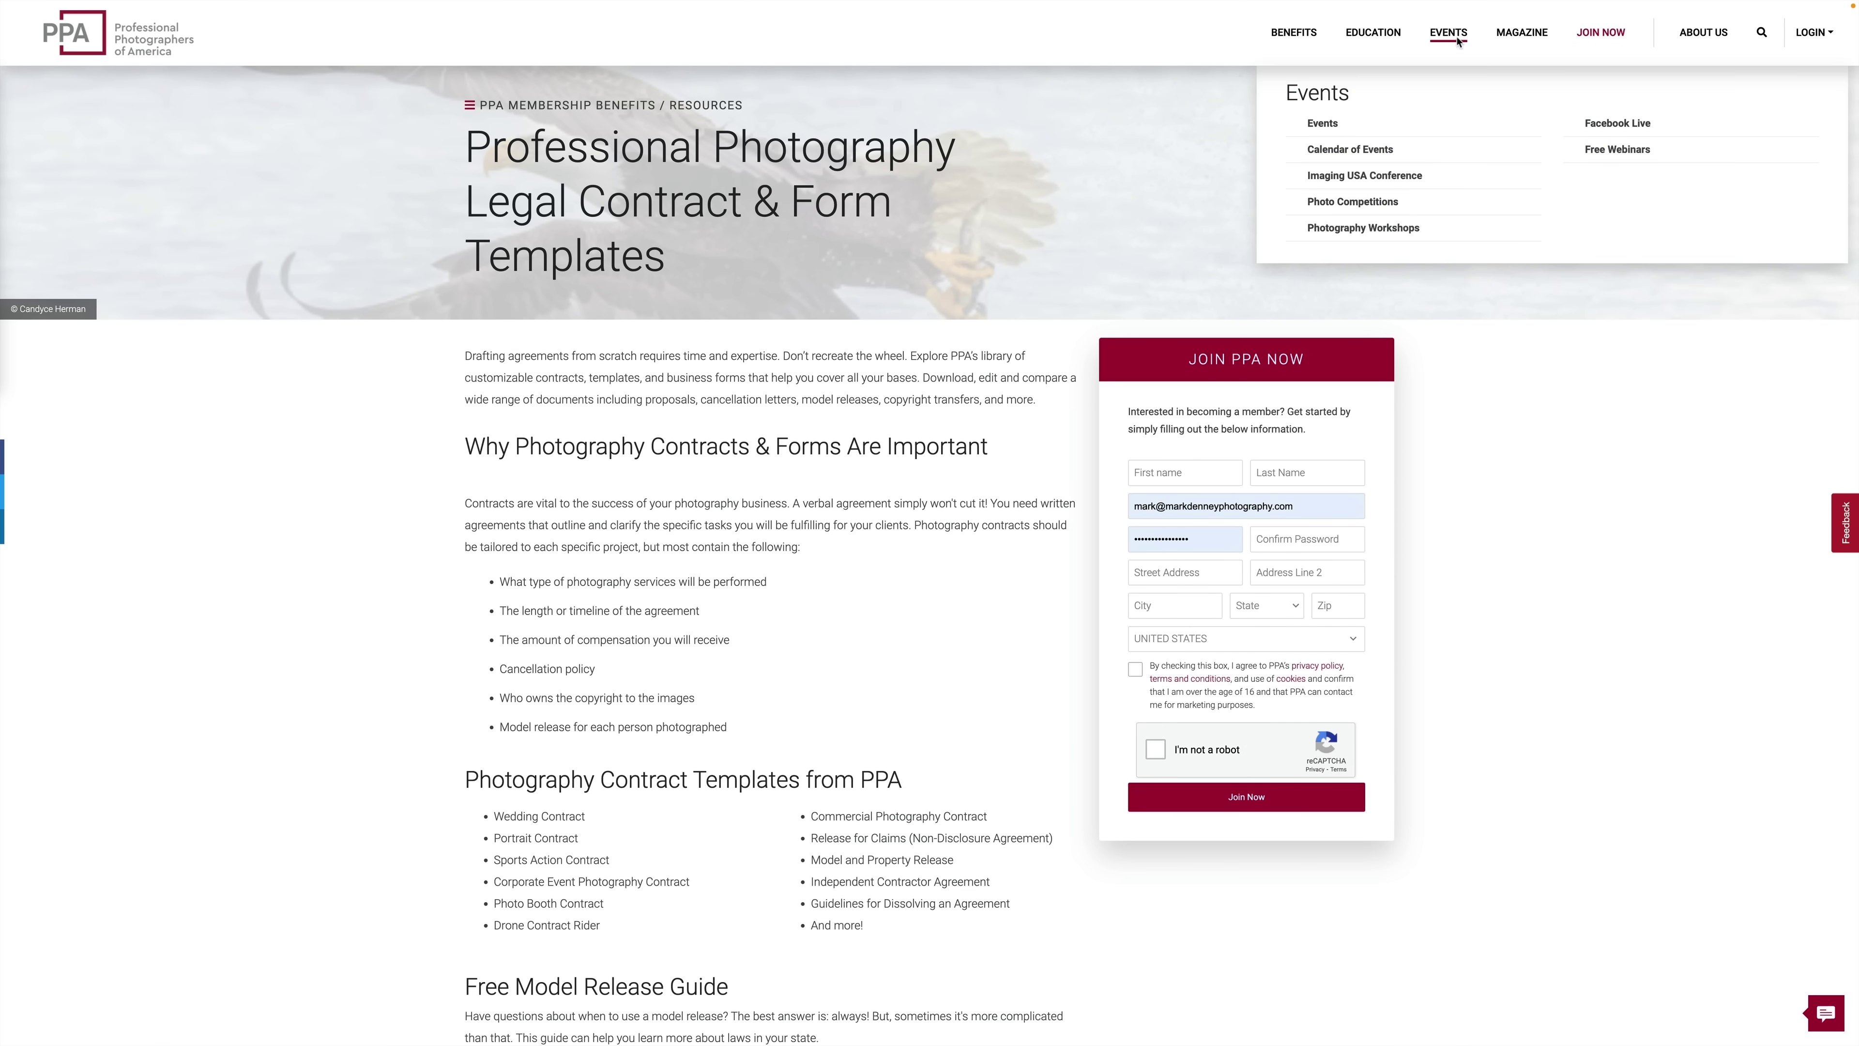
left_click(1386, 179)
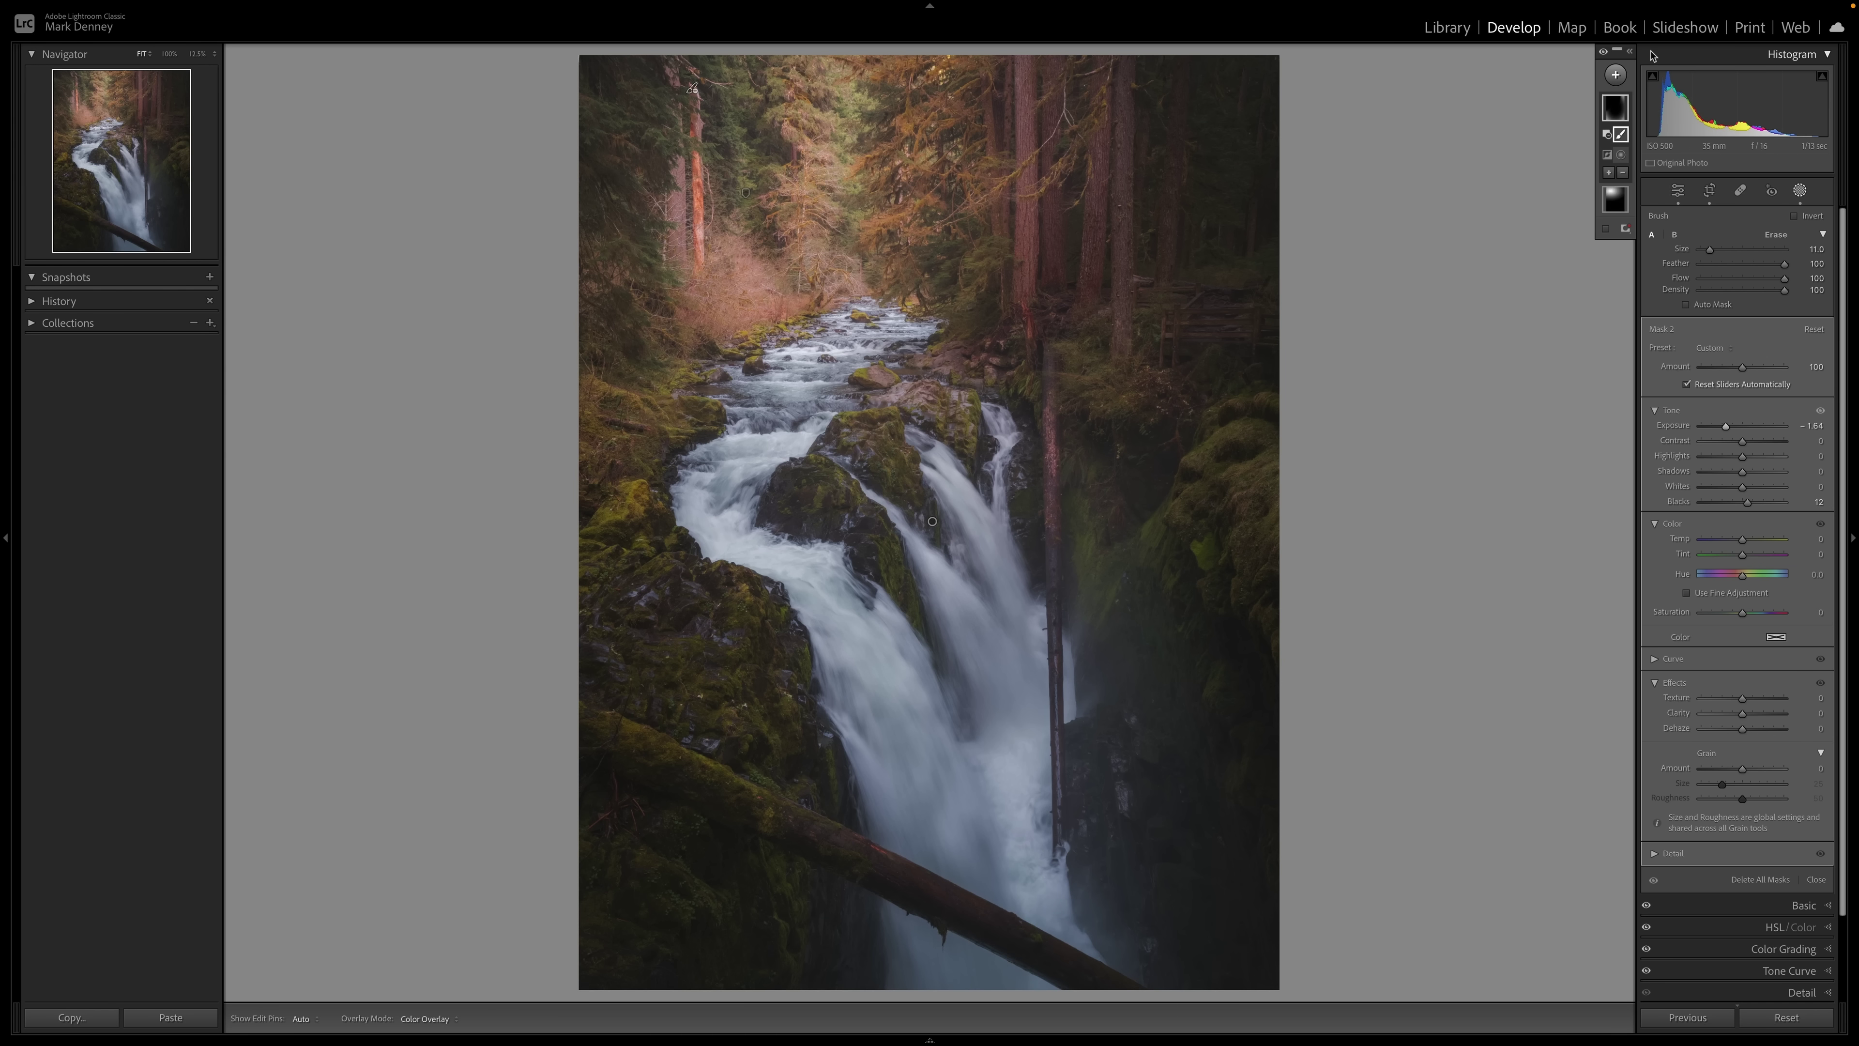
Create a narrow radial gradient mask angled along the mossy log in the lower left, with Feather 67.
left_click(1630, 52)
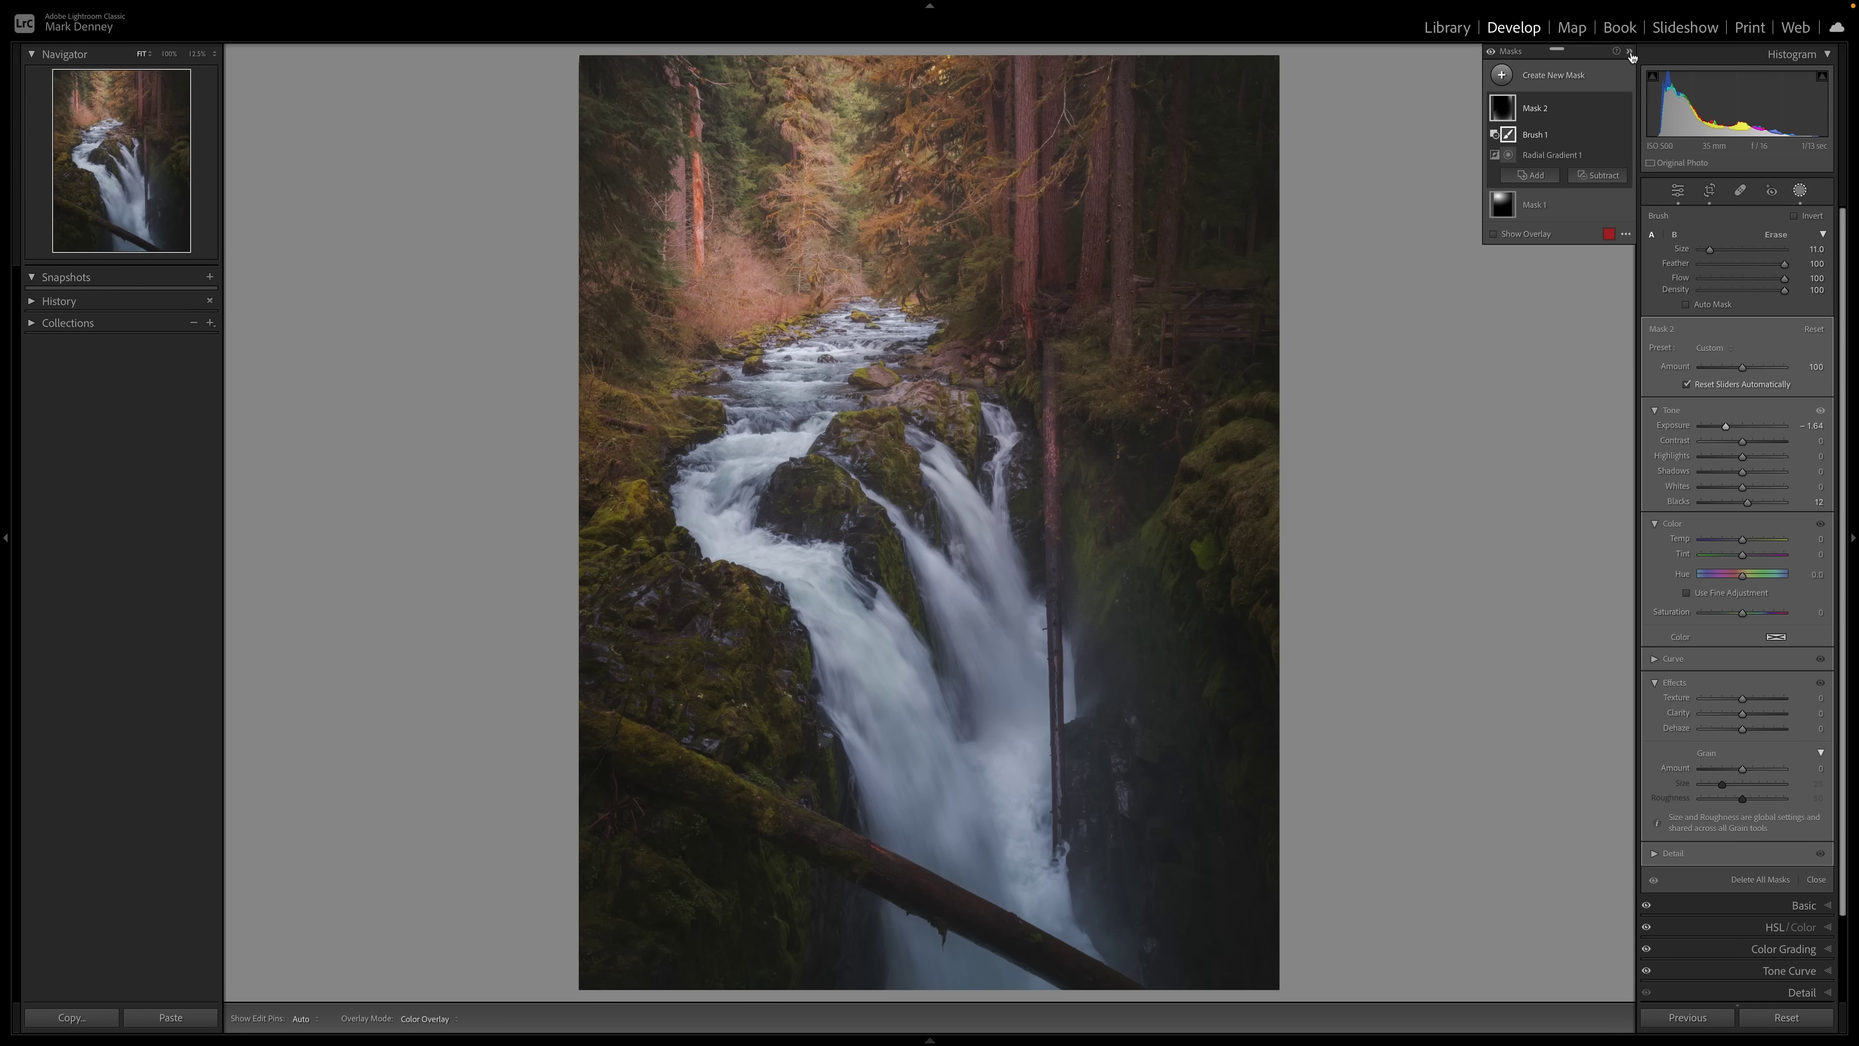
left_click(1503, 75)
left_click(1586, 246)
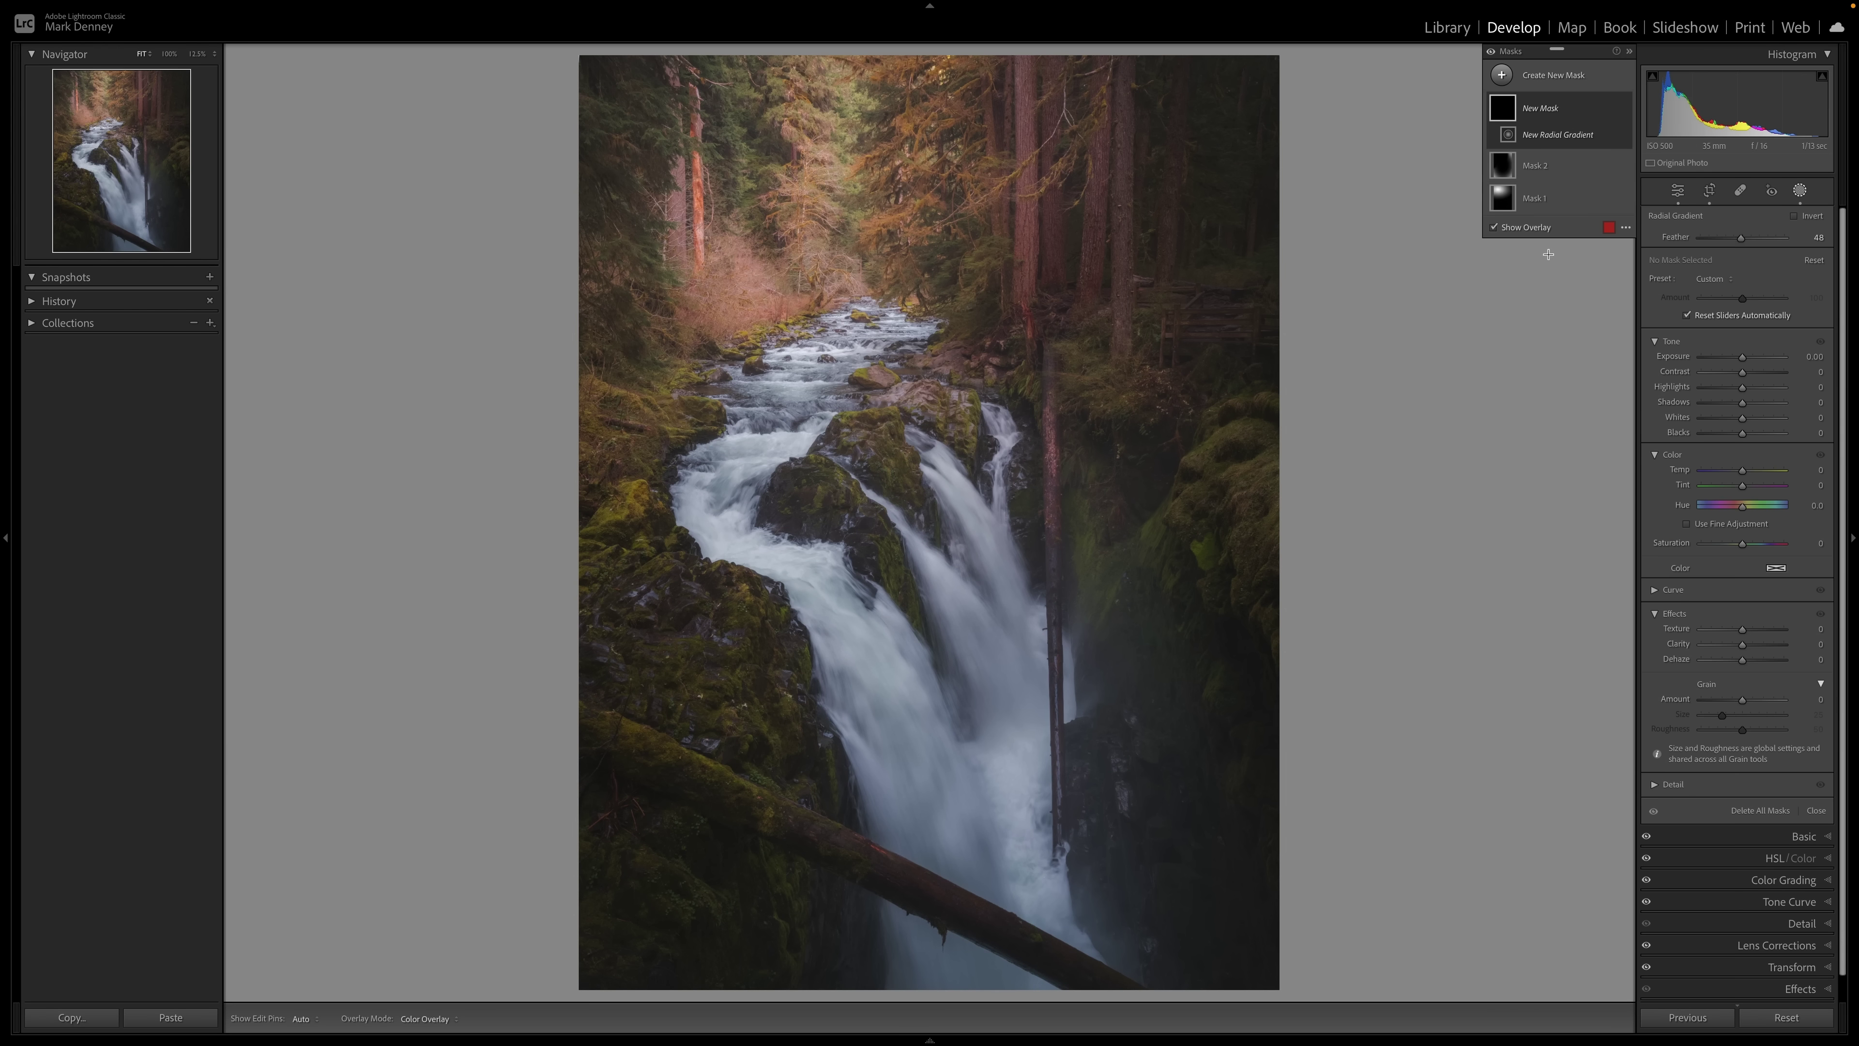
mouse_move(684, 760)
left_mouse_down()
mouse_move(754, 791)
mouse_move(821, 777)
left_mouse_up()
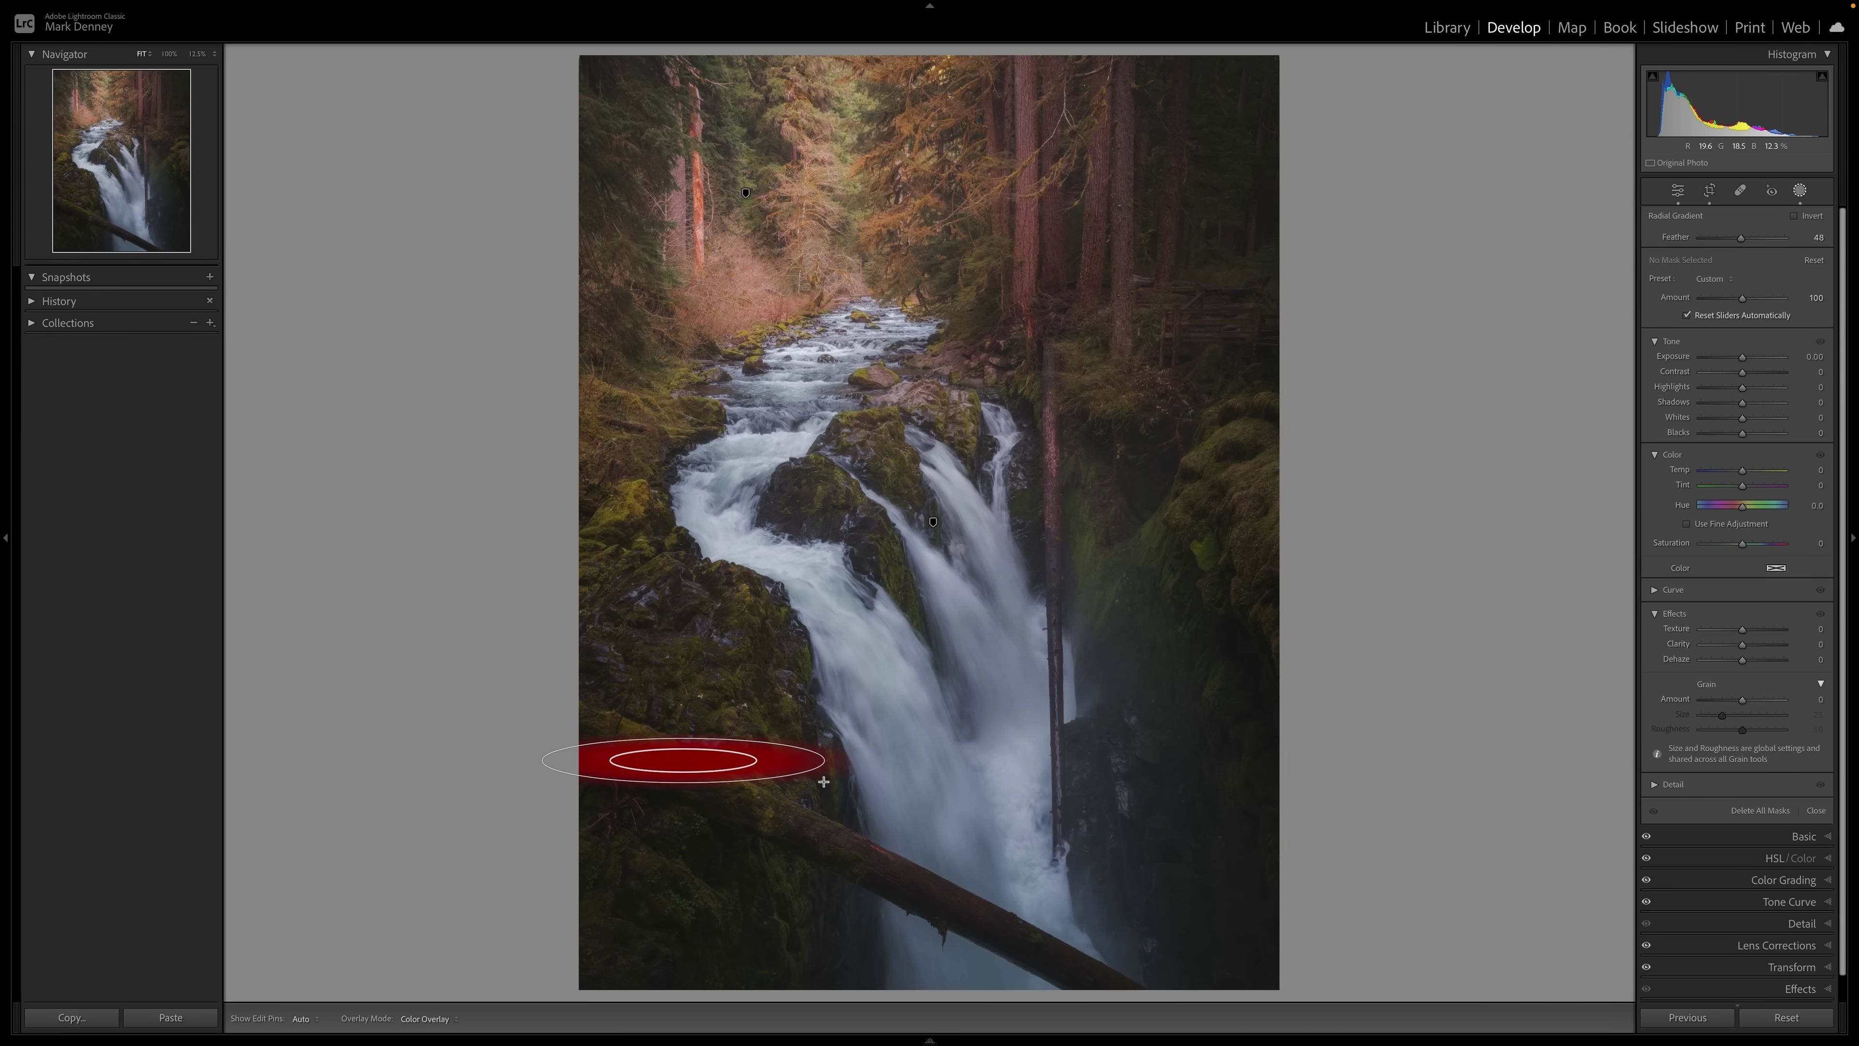
left_click_drag(678, 728, 721, 798)
left_click_drag(1742, 238, 1756, 240)
Brighten the log mask to Exposure 0.97 and refine the ellipse's length and position along the log.
left_click_drag(1743, 357, 1755, 362)
left_click_drag(853, 845, 859, 849)
left_click_drag(719, 798, 716, 795)
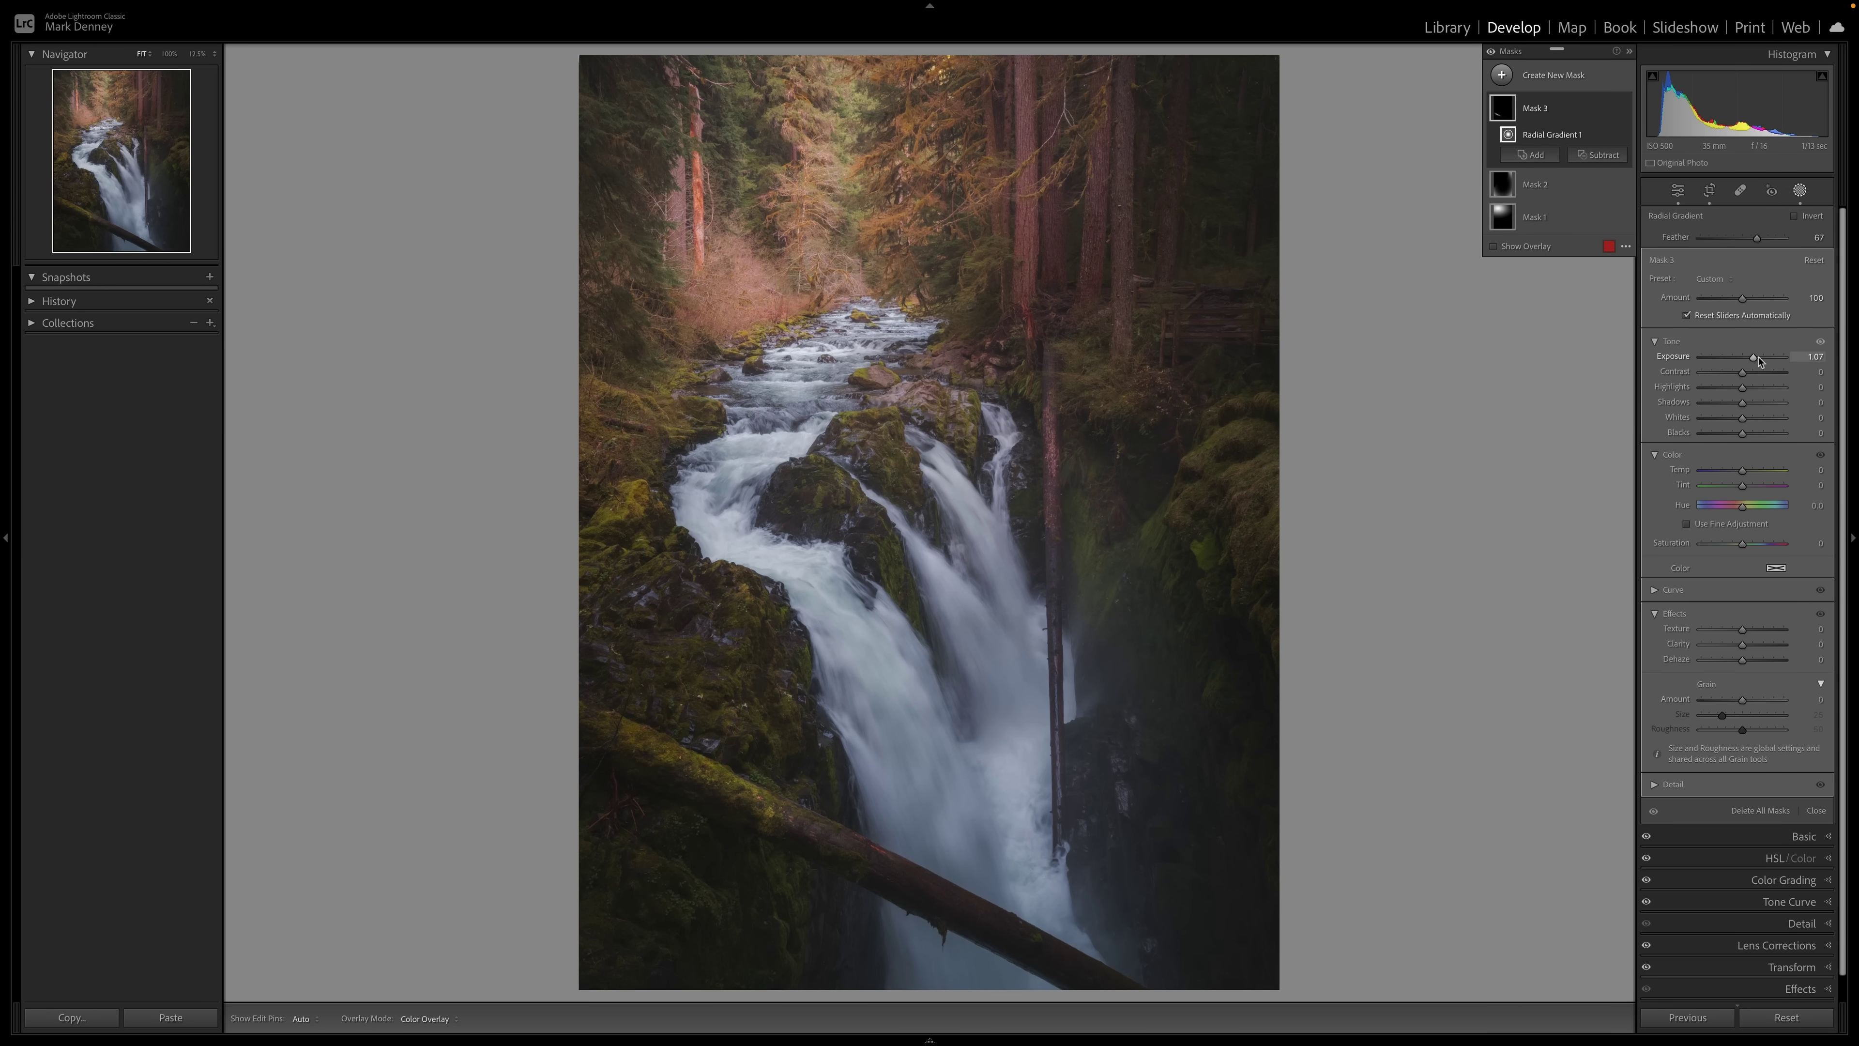
left_click_drag(1757, 361, 1754, 361)
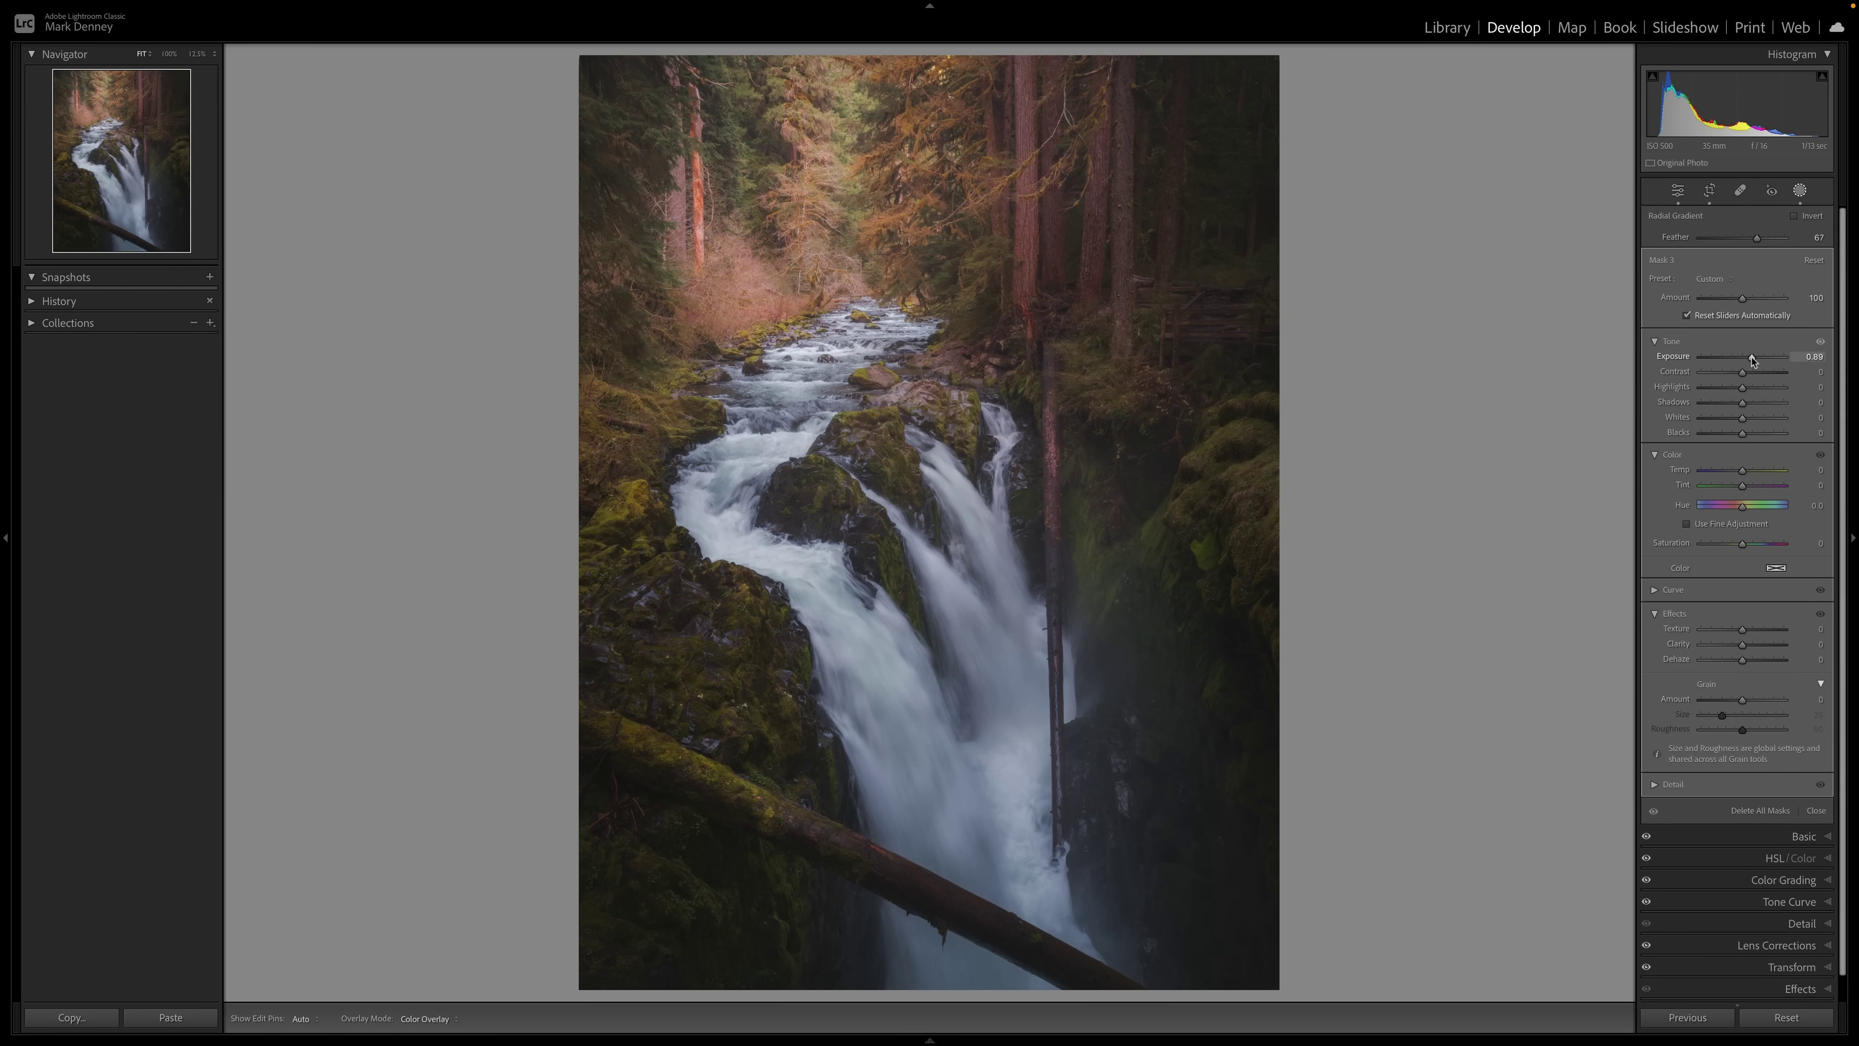
left_click_drag(1754, 360, 1756, 360)
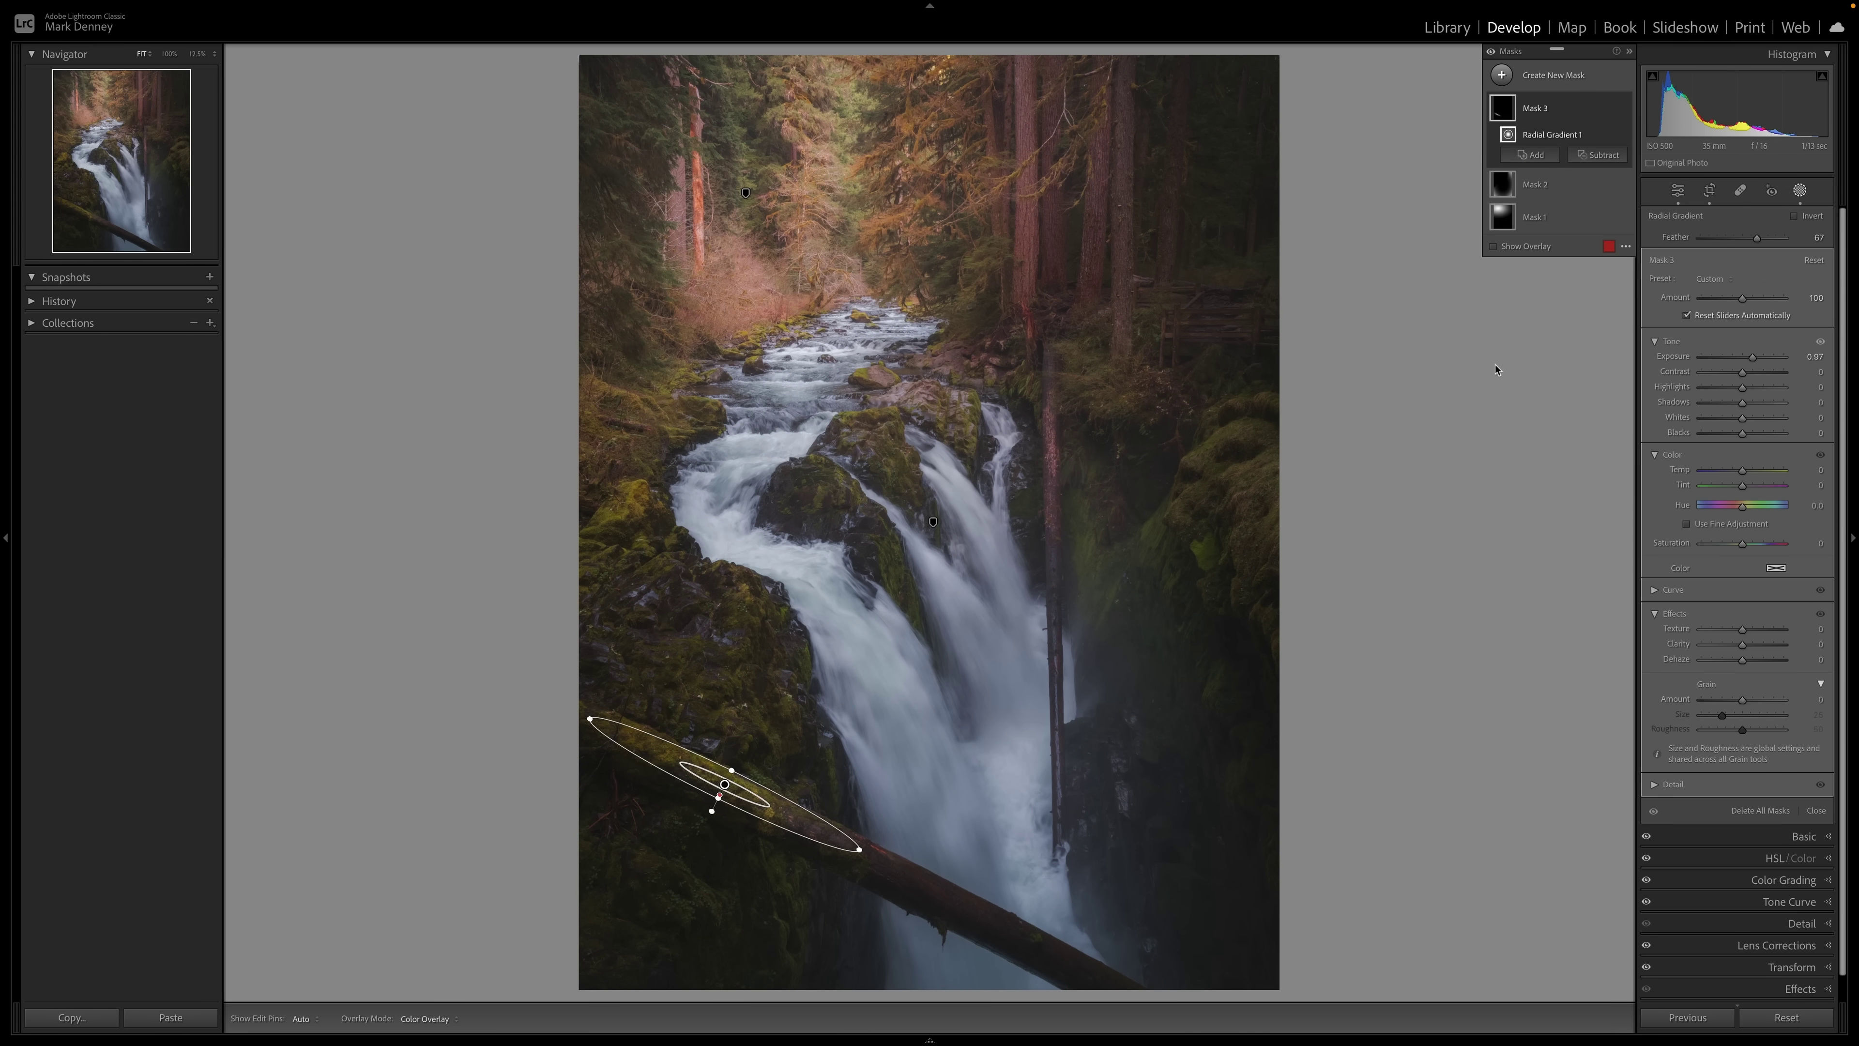
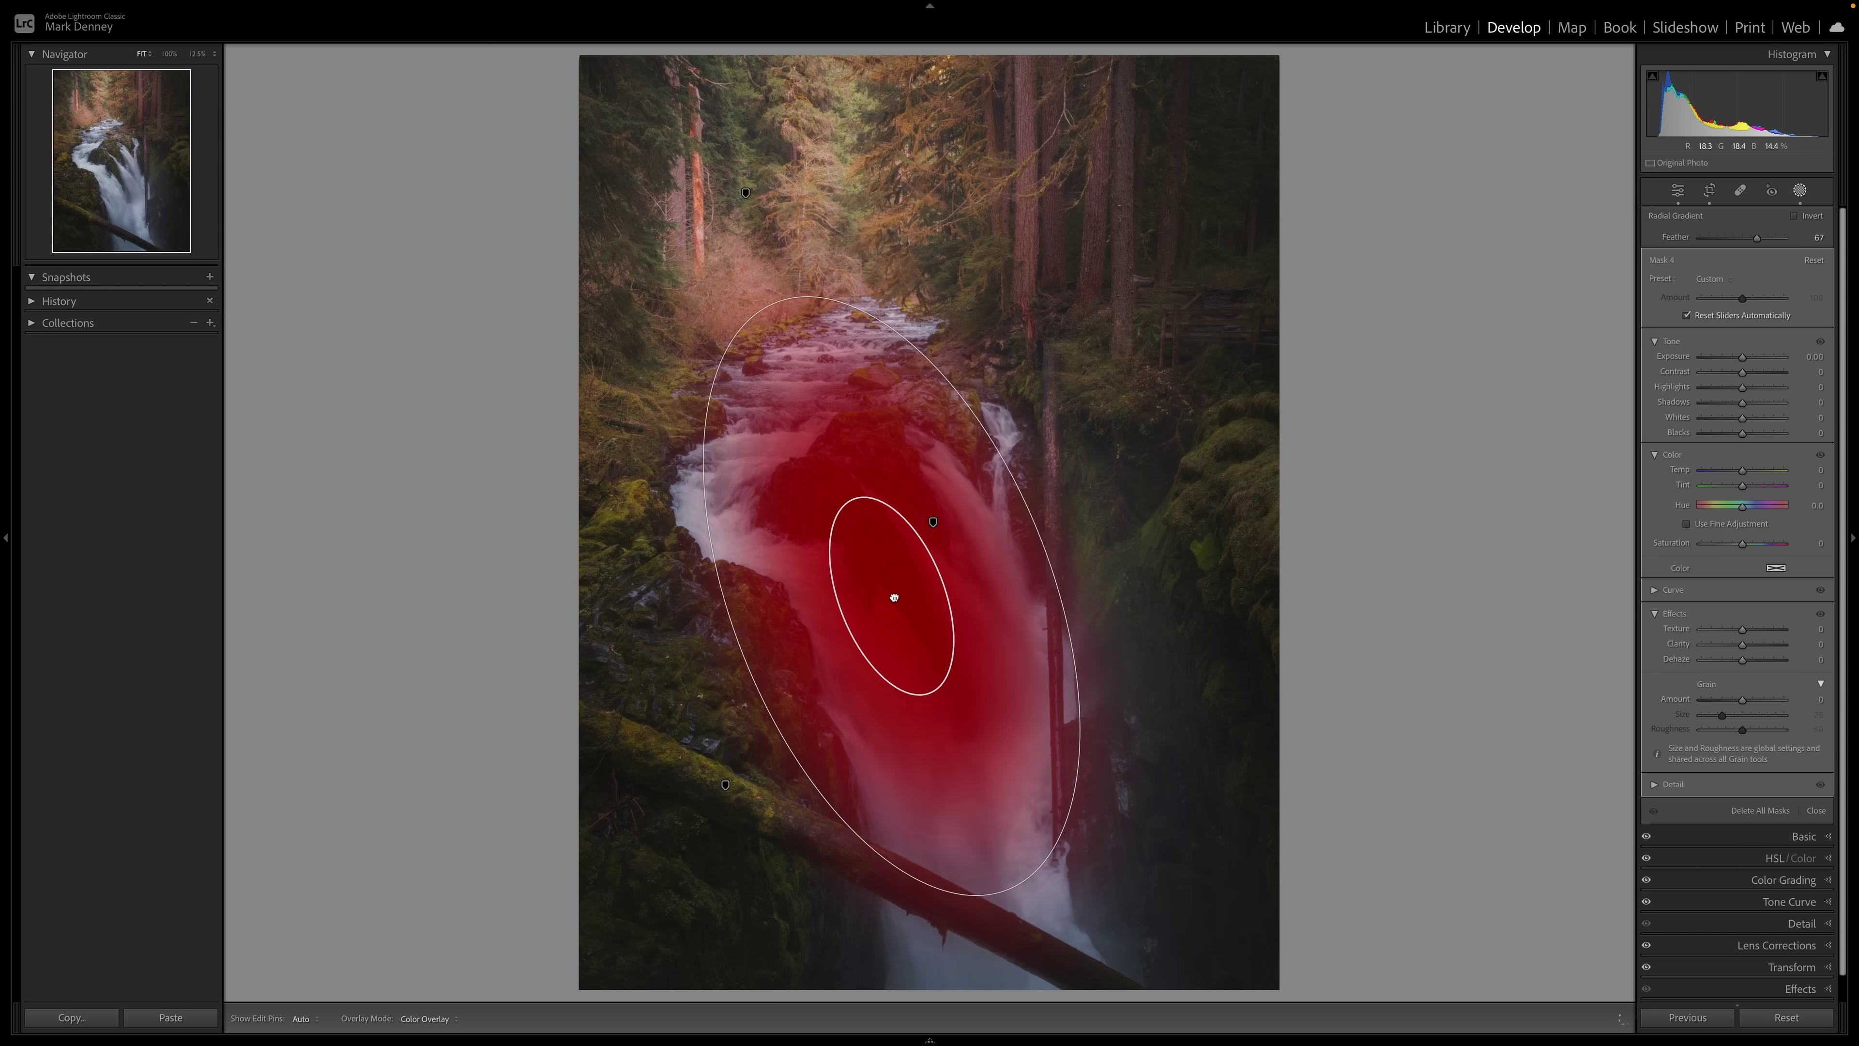
Set the waterfall radial mask's Exposure to 0.75 and Highlights to -44, comparing the photo with and without the mask.
left_click_drag(1743, 357, 1717, 395)
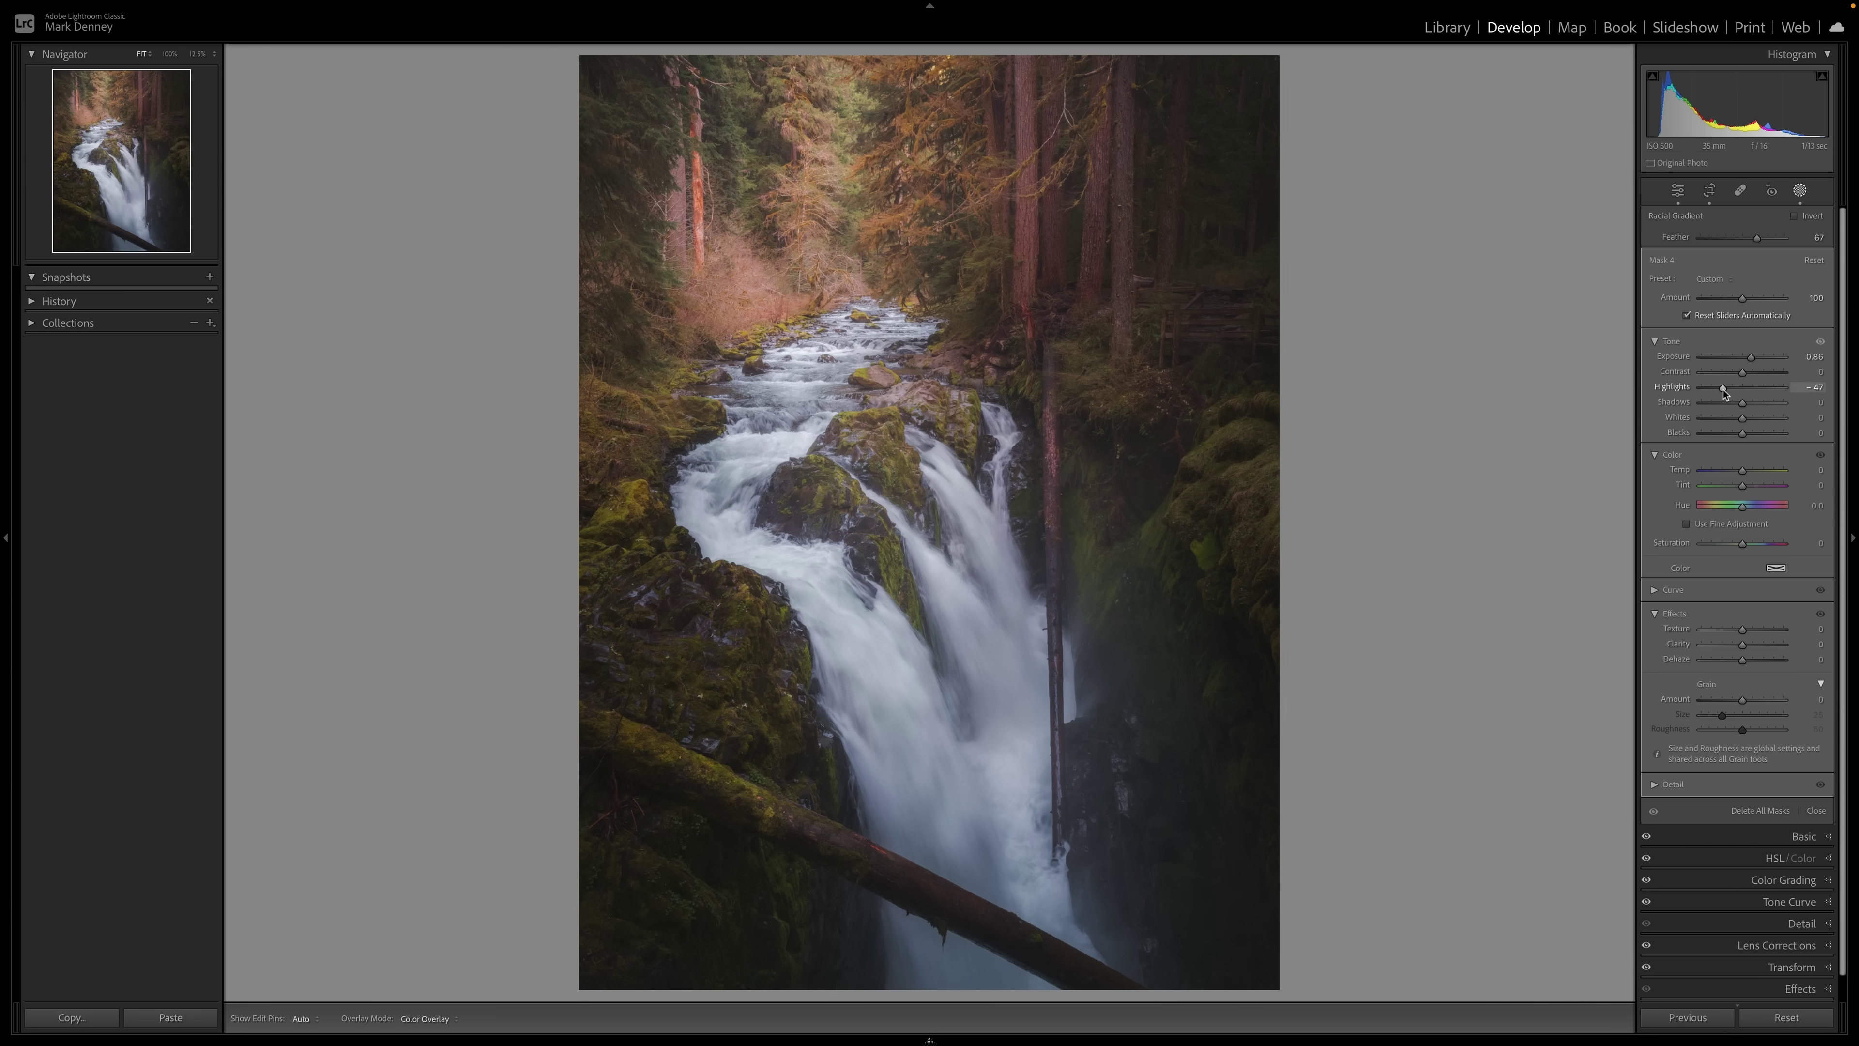
left_click_drag(1725, 394, 1725, 394)
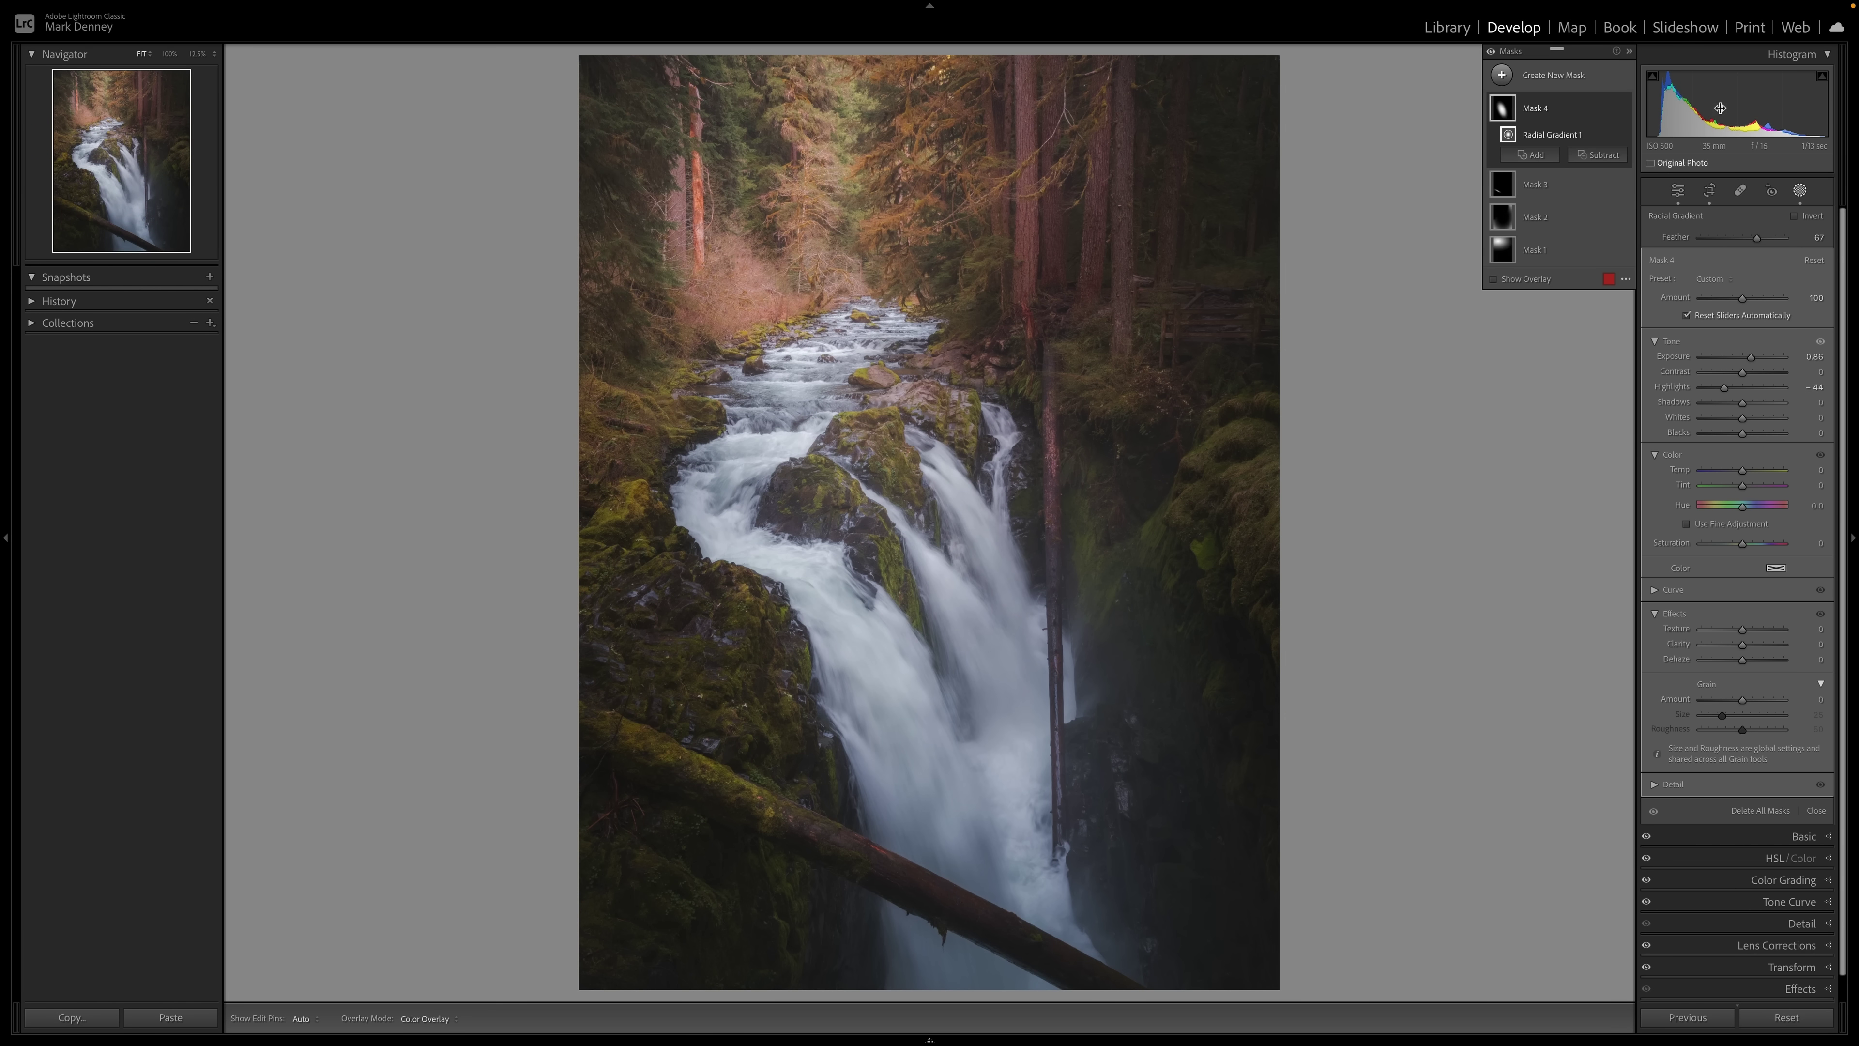
left_click(1623, 109)
left_click(1623, 109)
left_click(1623, 109)
left_click(1623, 109)
left_click(1623, 108)
left_click(1623, 109)
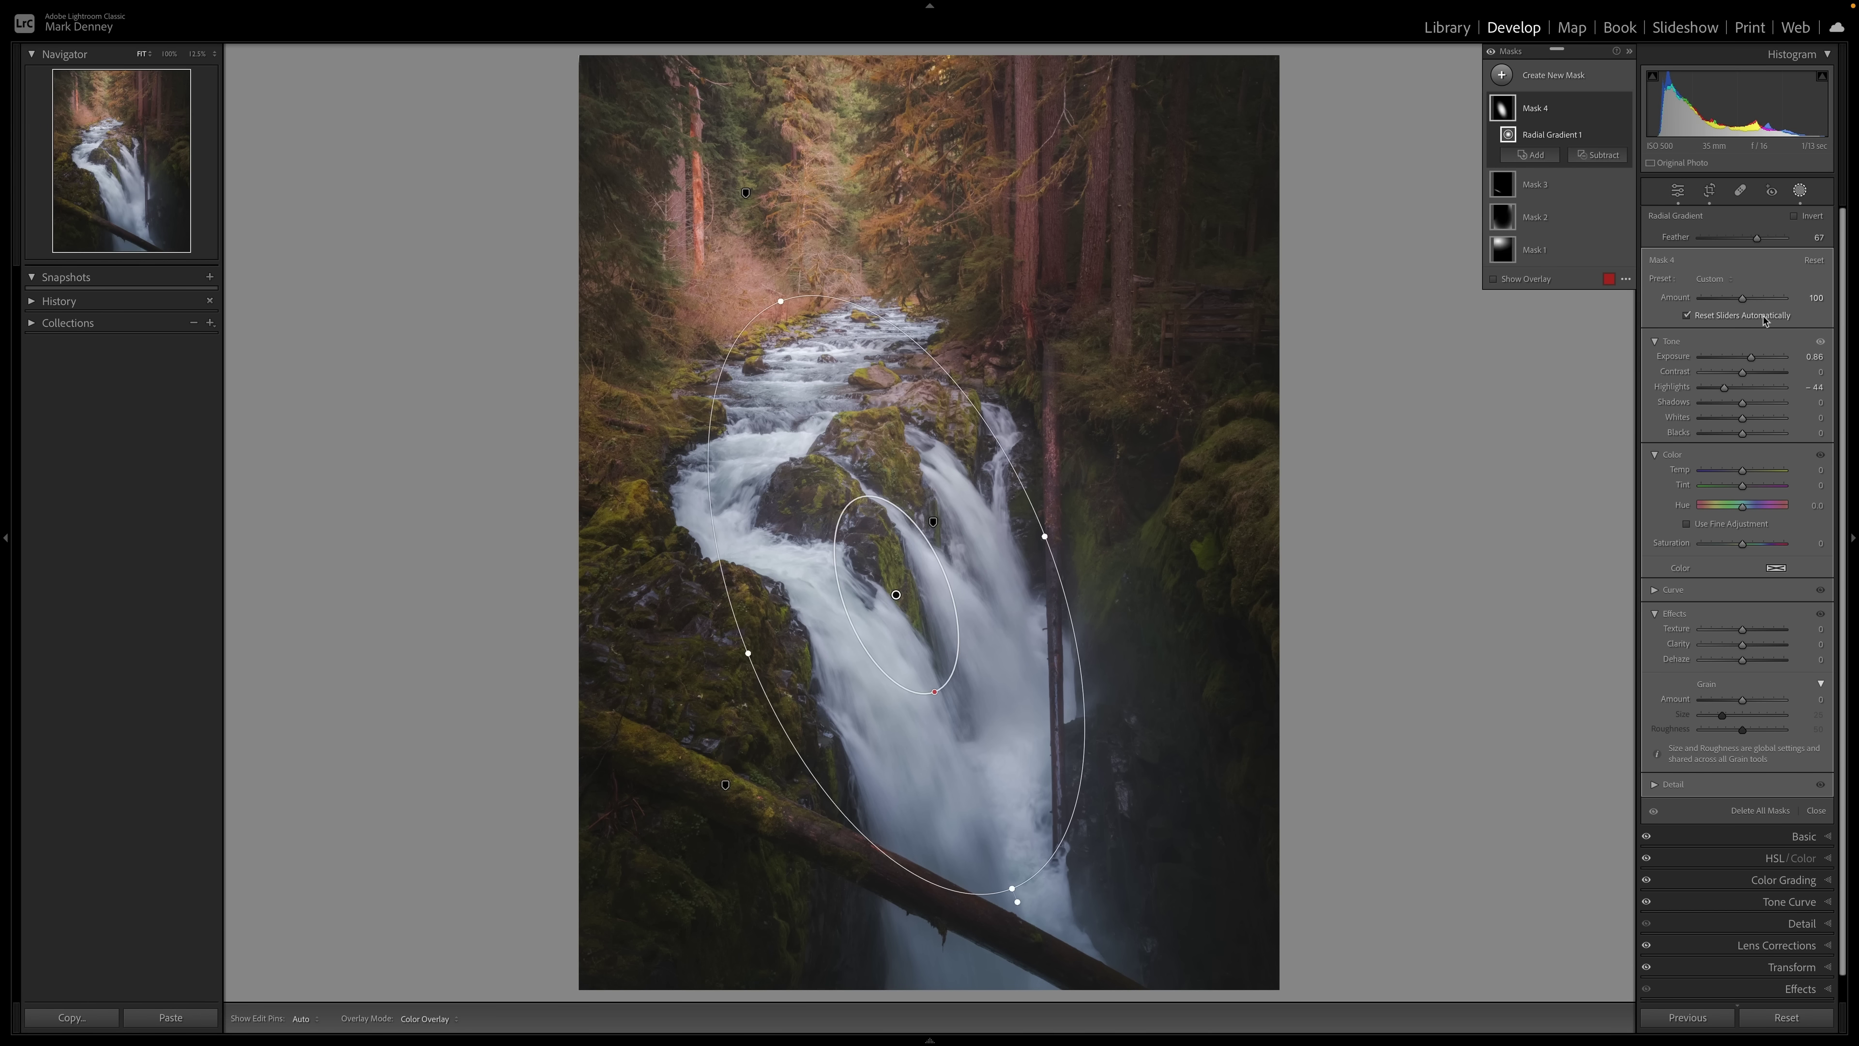
left_click_drag(1752, 364, 1747, 360)
Create a radial gradient mask over the mossy rocks left of the falls with Exposure 0.74, Highlights 43 and Shadows -35.
left_click(1533, 74)
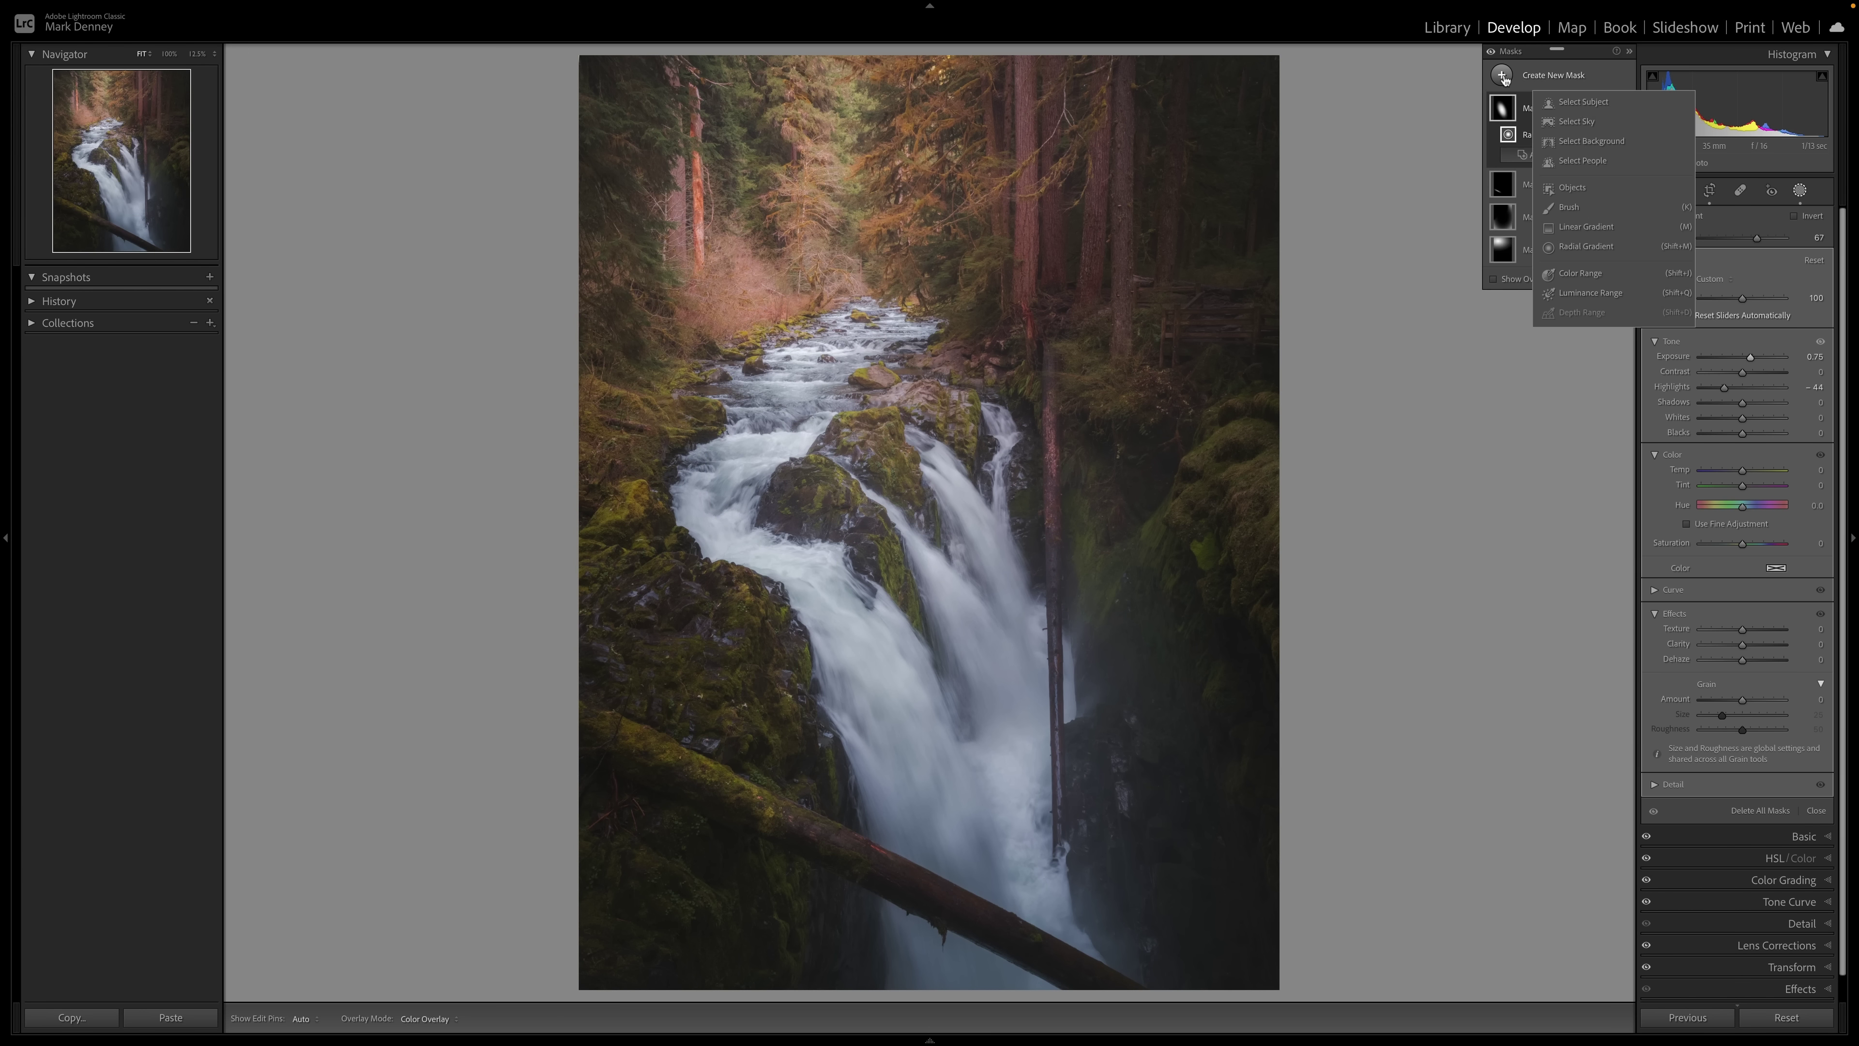
left_click(1560, 248)
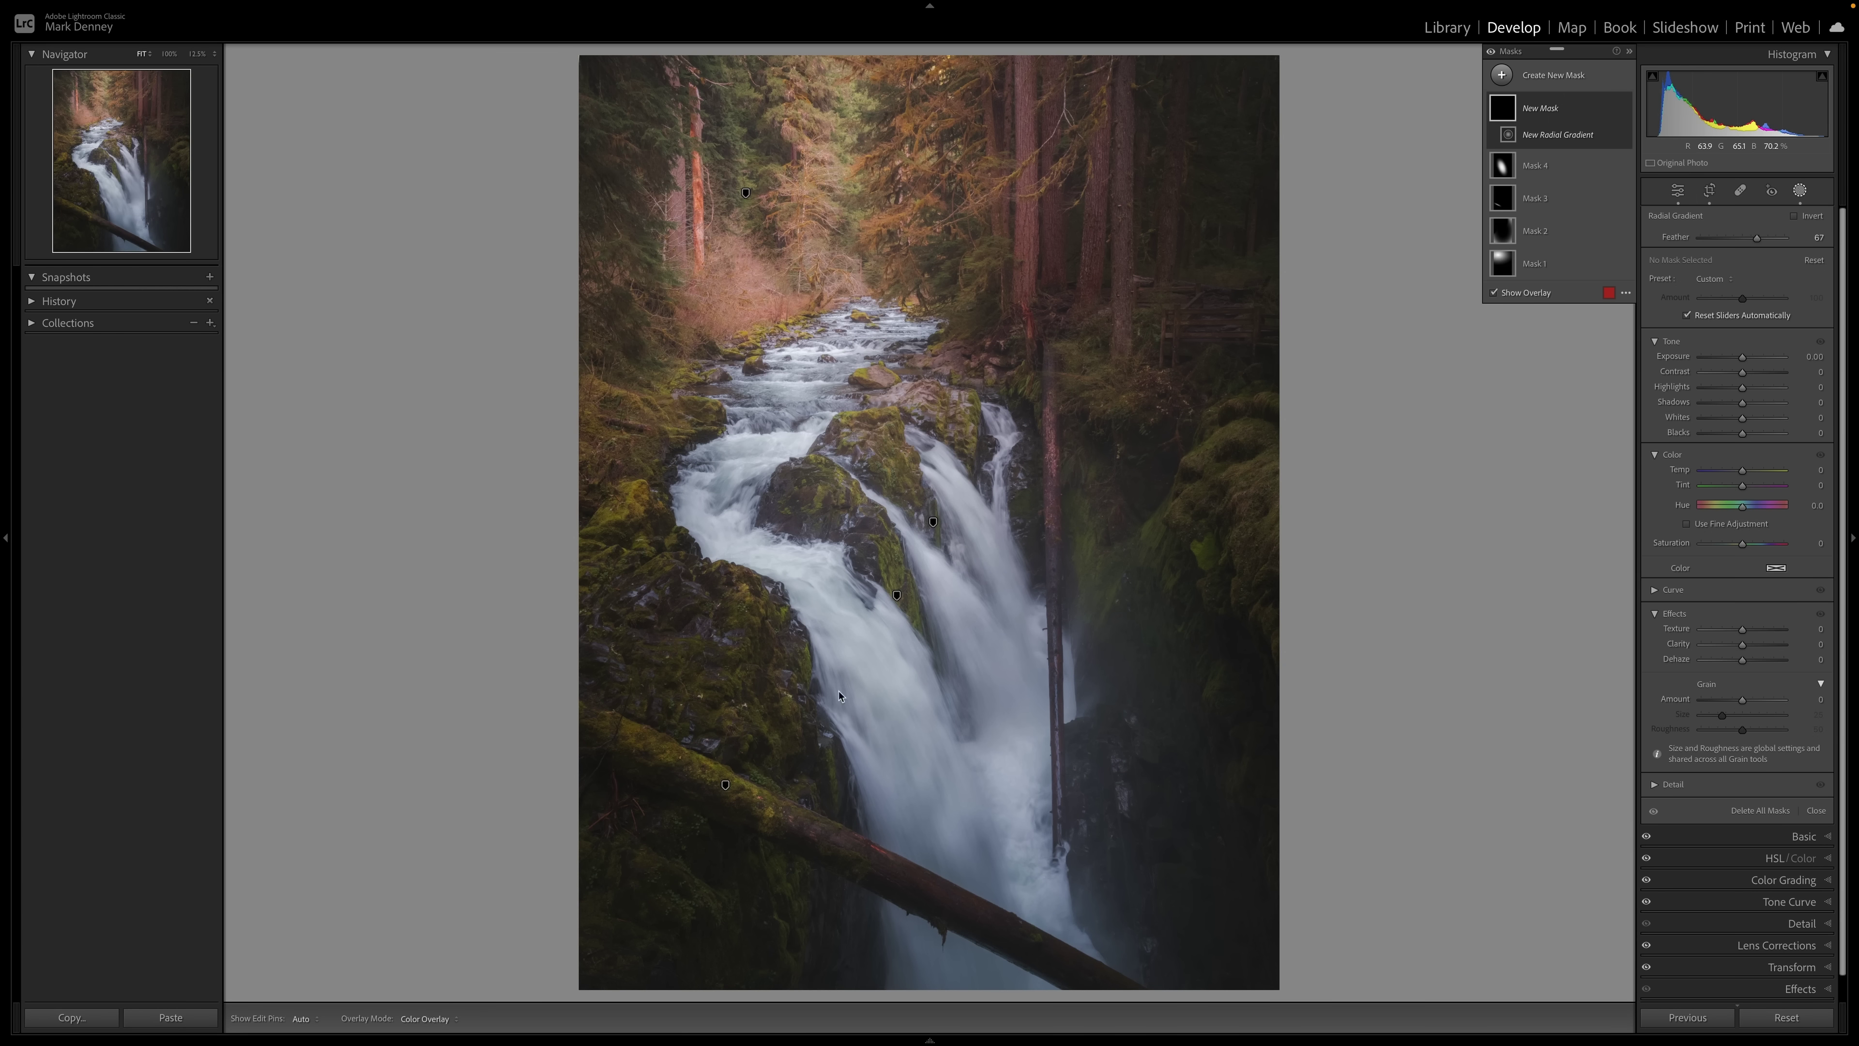
left_click_drag(711, 656, 798, 772)
left_click_drag(740, 530, 654, 540)
left_click_drag(782, 600, 794, 589)
left_click_drag(783, 749, 801, 767)
left_click_drag(1744, 357, 1727, 410)
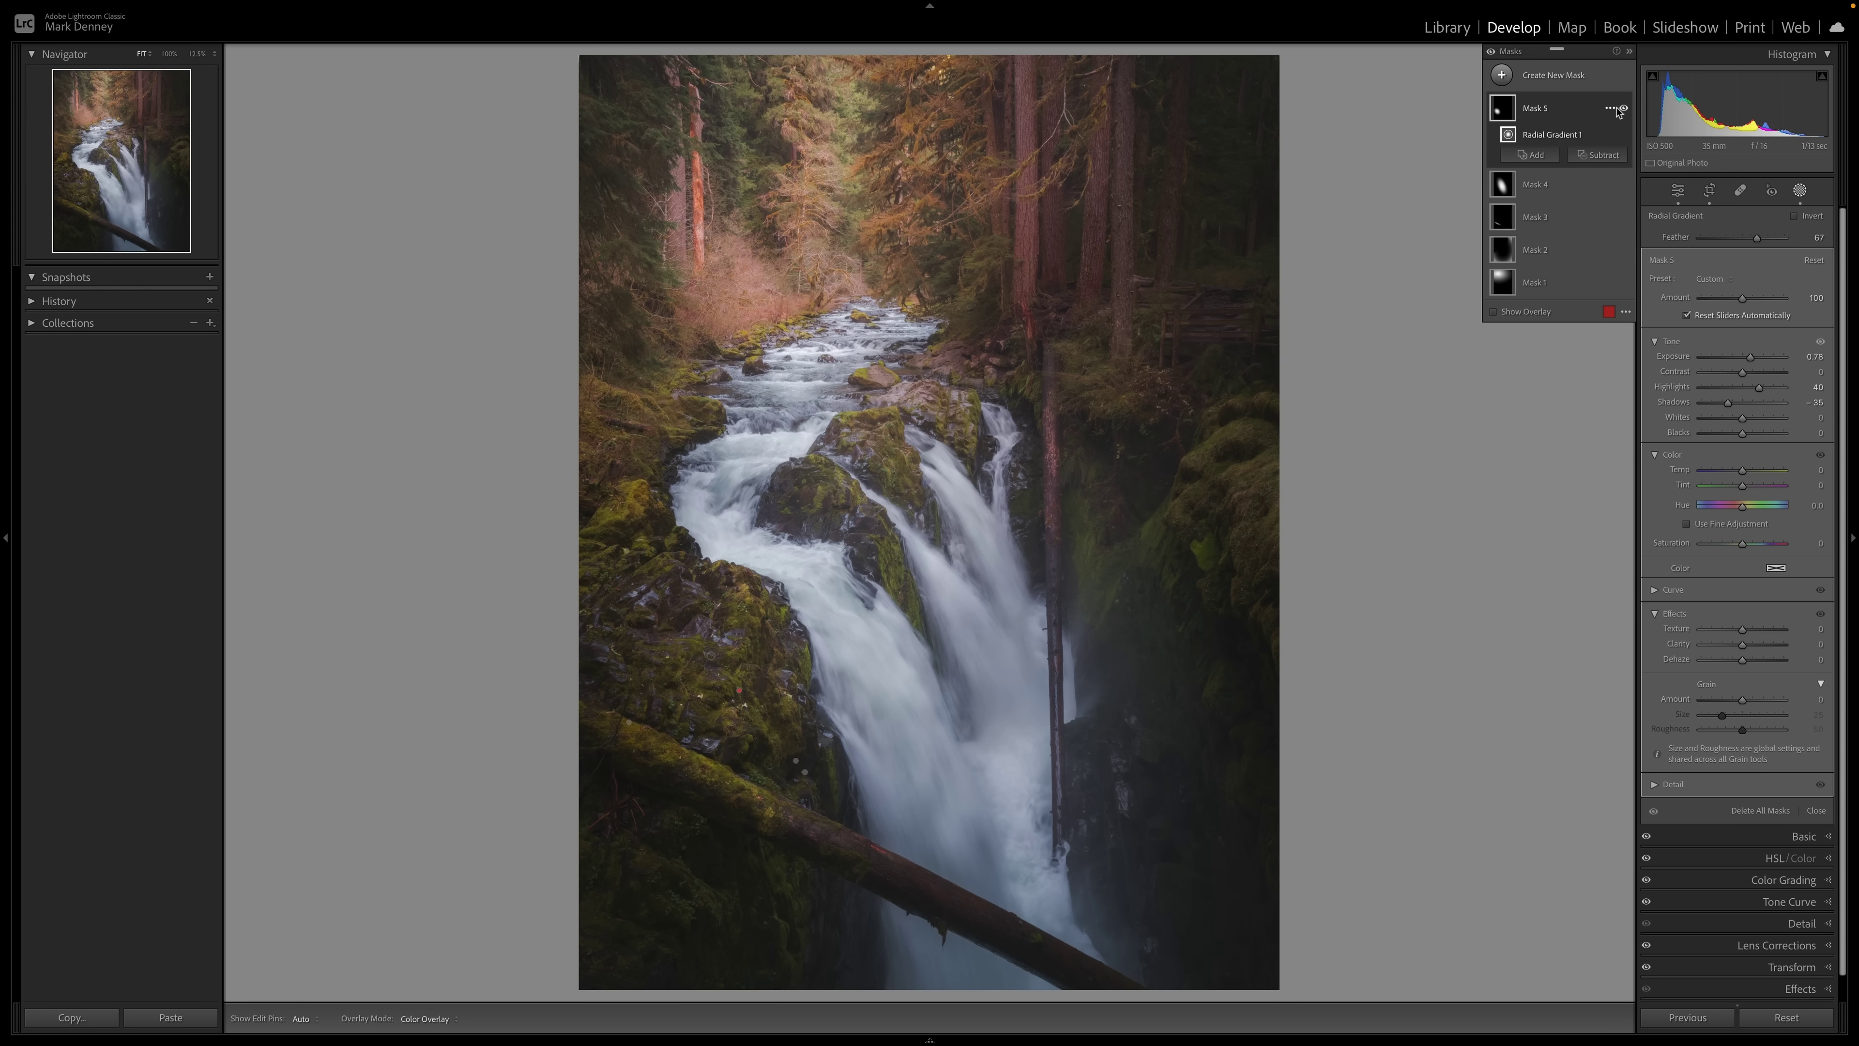
Compare the photo with and without the radial mask over the mossy rocks, leaving the mask enabled.
left_click(1623, 109)
left_click(1624, 110)
left_click(1623, 110)
left_click(1623, 110)
left_click(1624, 110)
left_click(1624, 109)
left_click(1623, 109)
left_click(1623, 110)
left_click(1623, 109)
left_click(1623, 110)
Switch all masks off and on repeatedly to compare the photo before and after masking, leaving them enabled.
left_click(1490, 53)
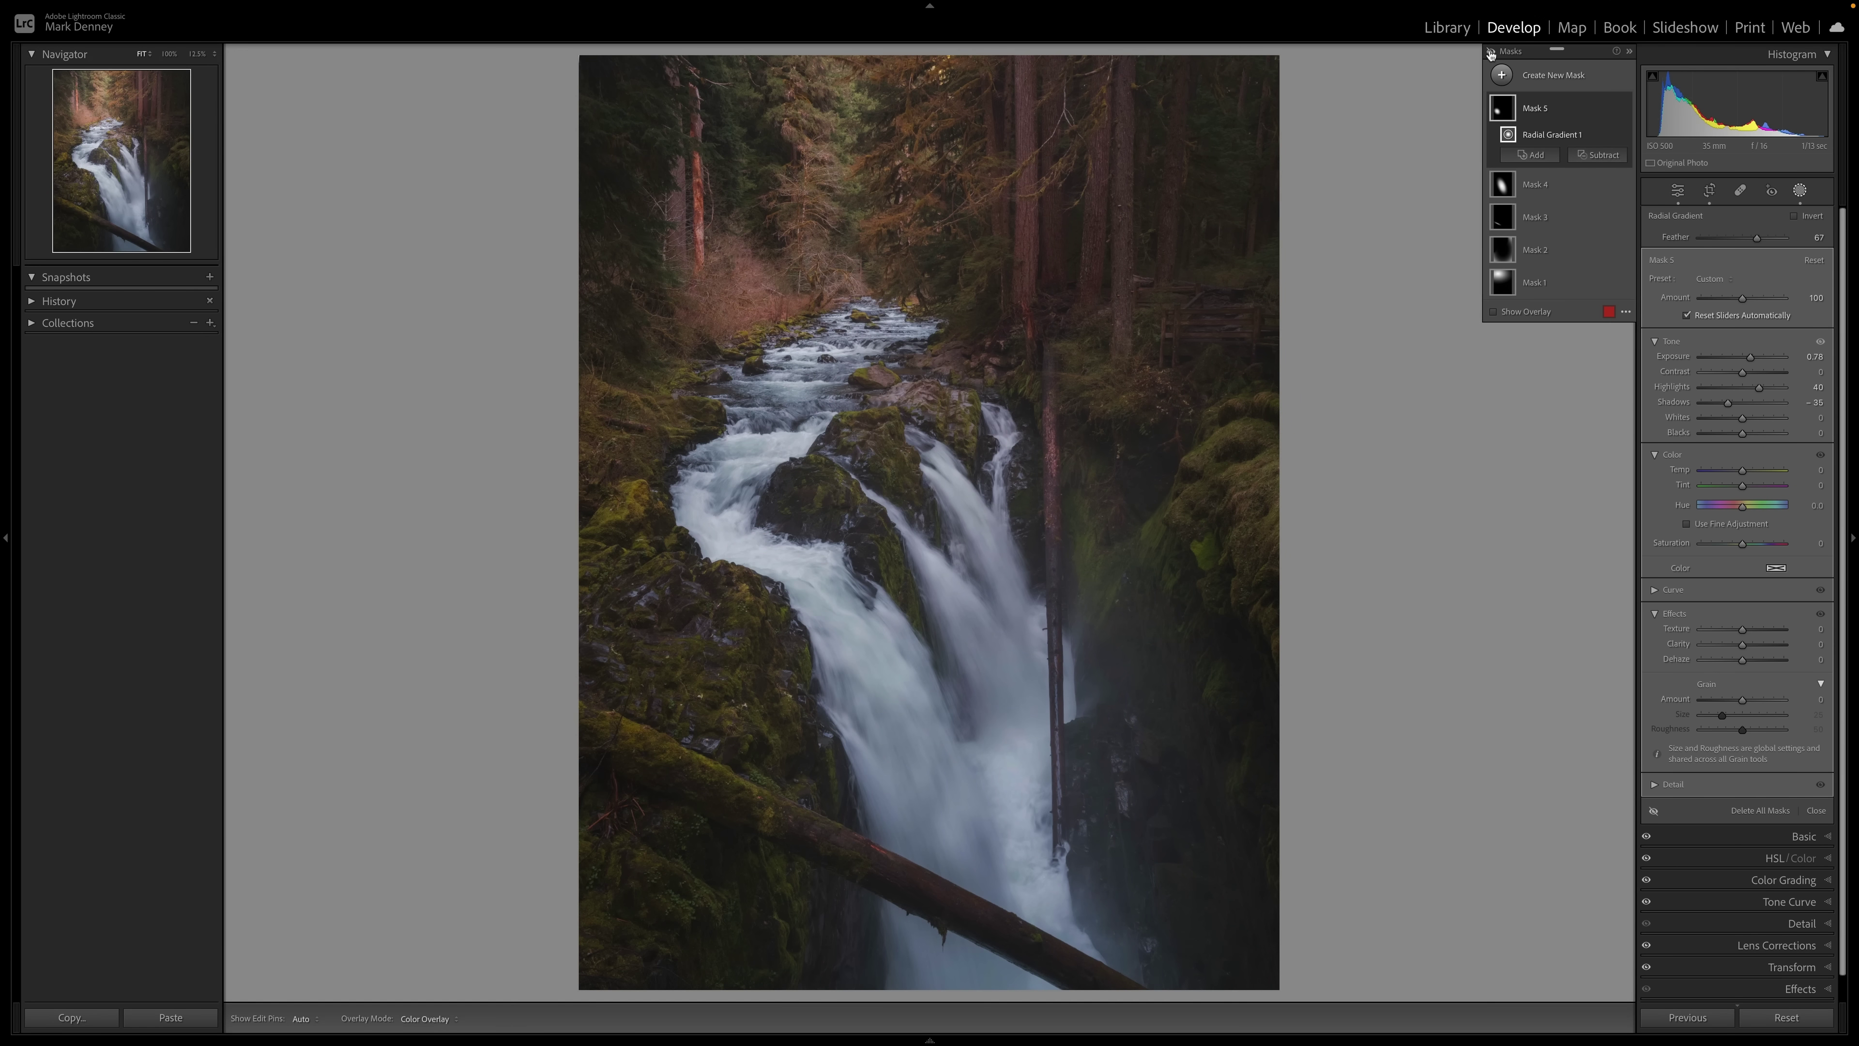
left_click(1491, 53)
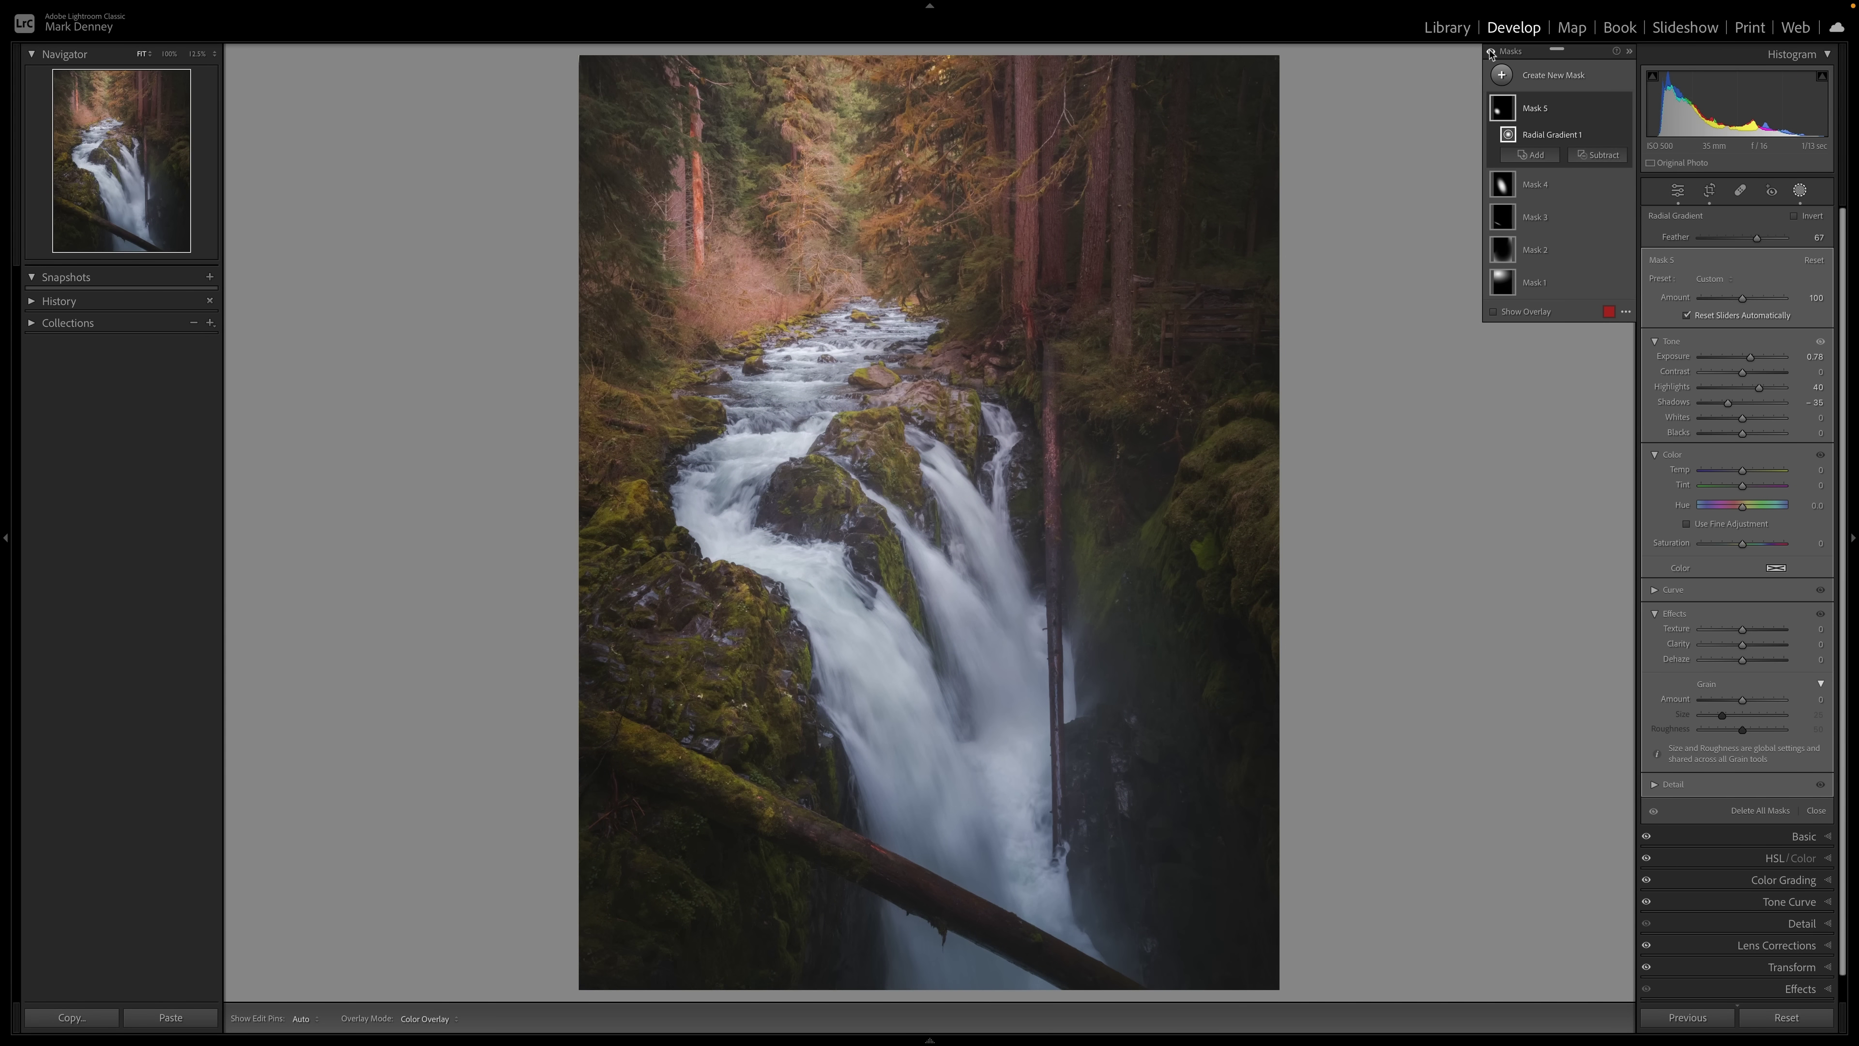
left_click(1490, 53)
left_click(1490, 53)
left_click(1490, 53)
left_click(1490, 53)
left_click(1490, 52)
left_click(1490, 53)
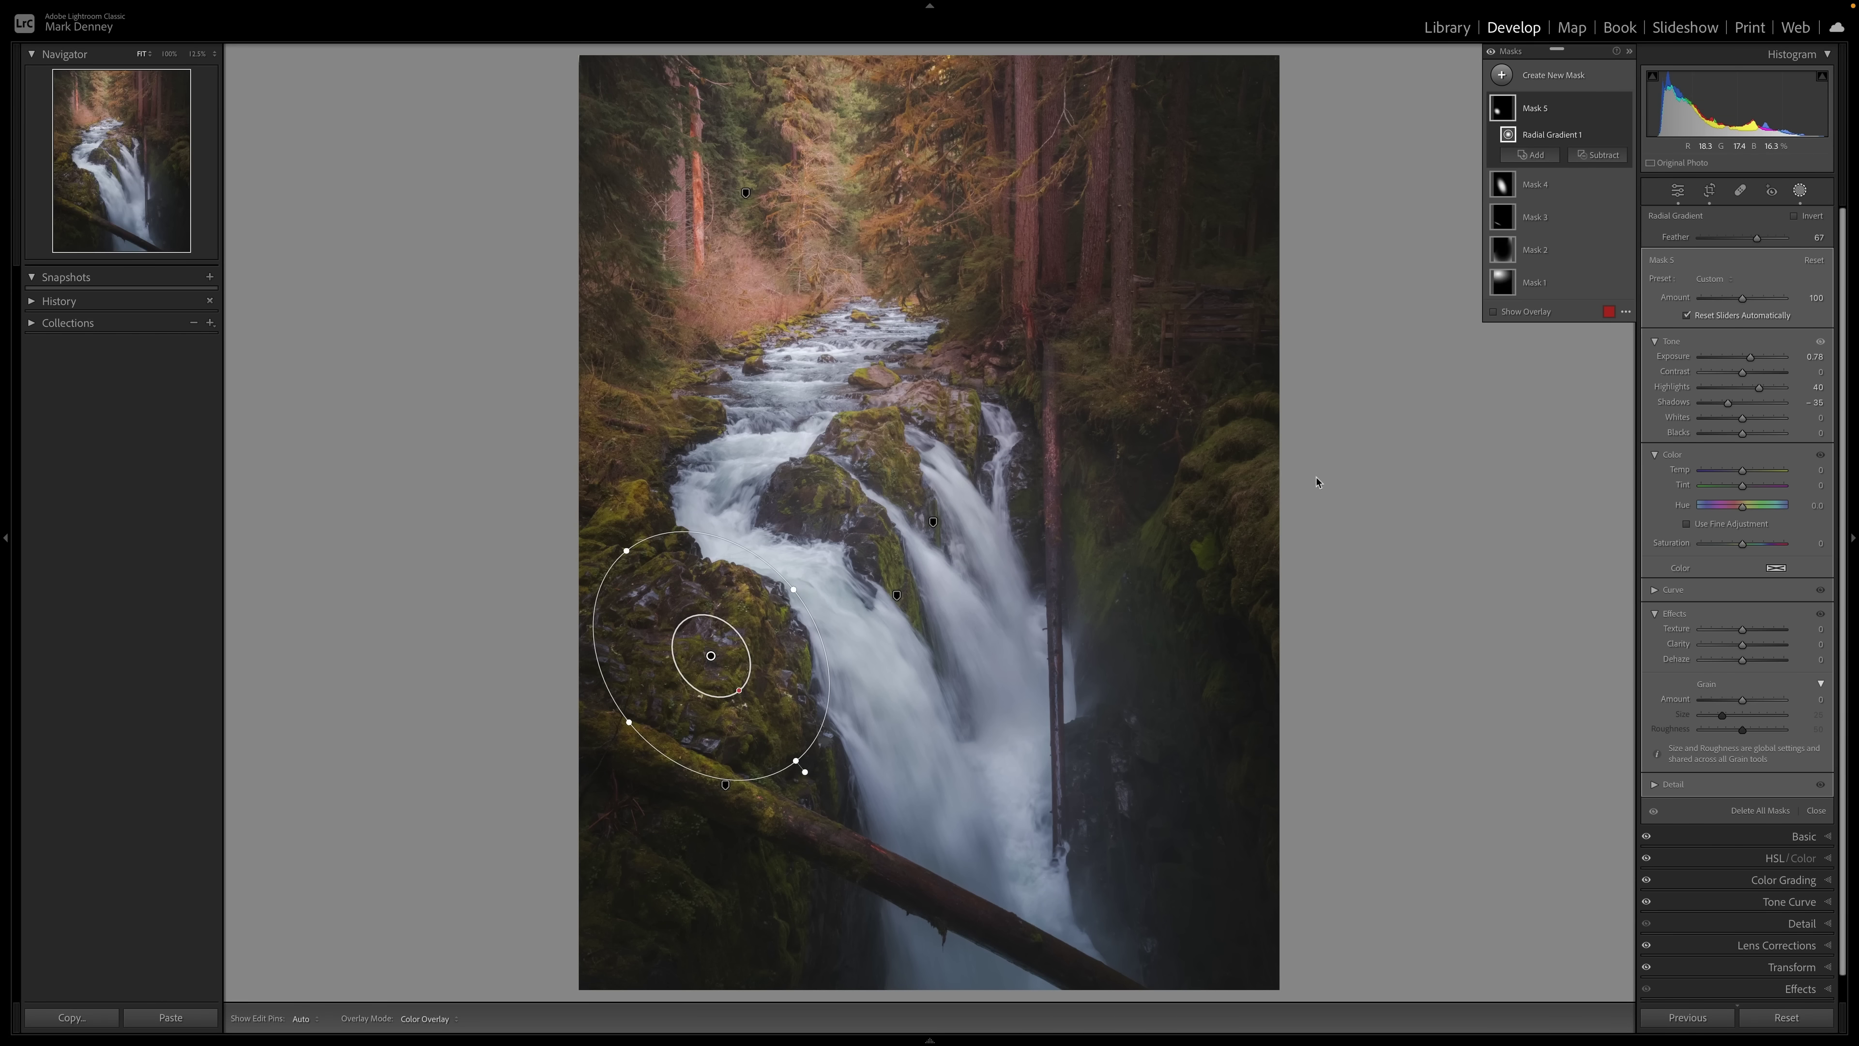
Examine the settings of Mask 1, compare the photo with all masks off and on, and close masking.
left_click(1508, 283)
mouse_move(1730, 393)
left_mouse_down()
mouse_move(1712, 392)
mouse_move(1748, 421)
left_mouse_up()
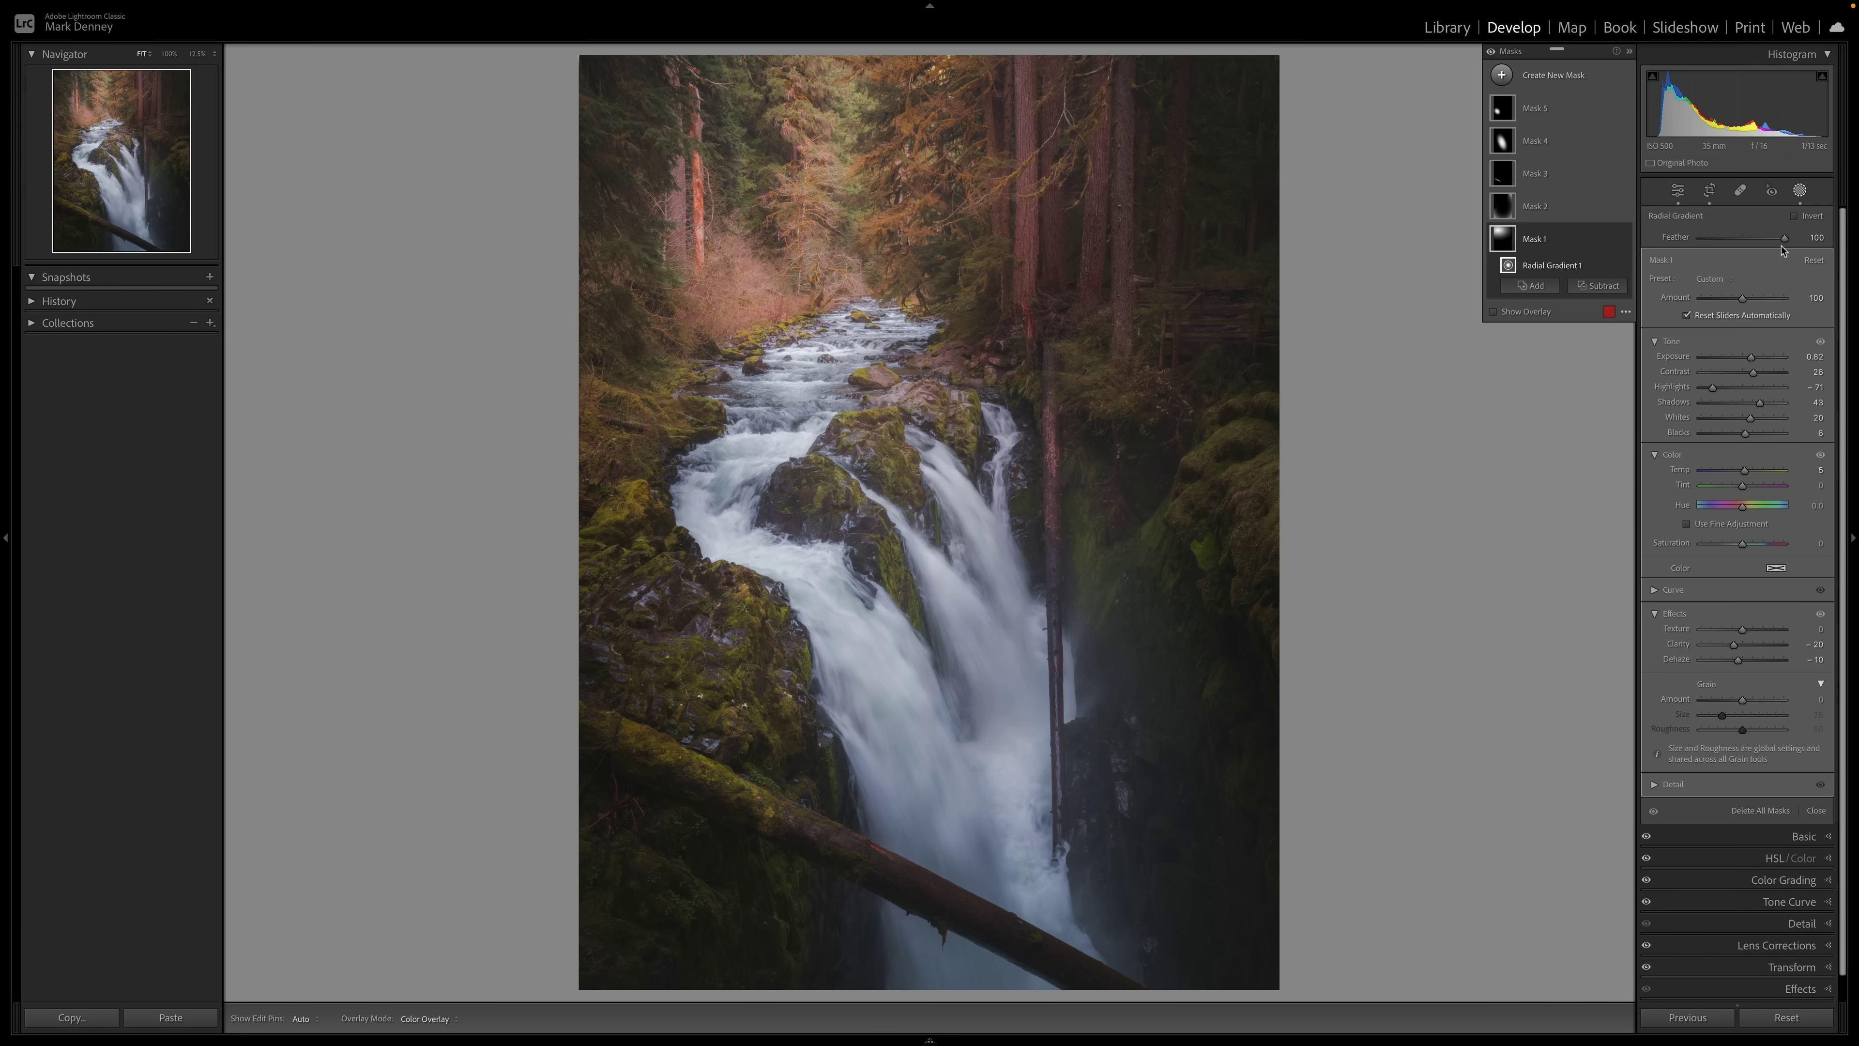
left_click(1490, 54)
left_click(1490, 53)
left_click(1490, 53)
left_click(1490, 53)
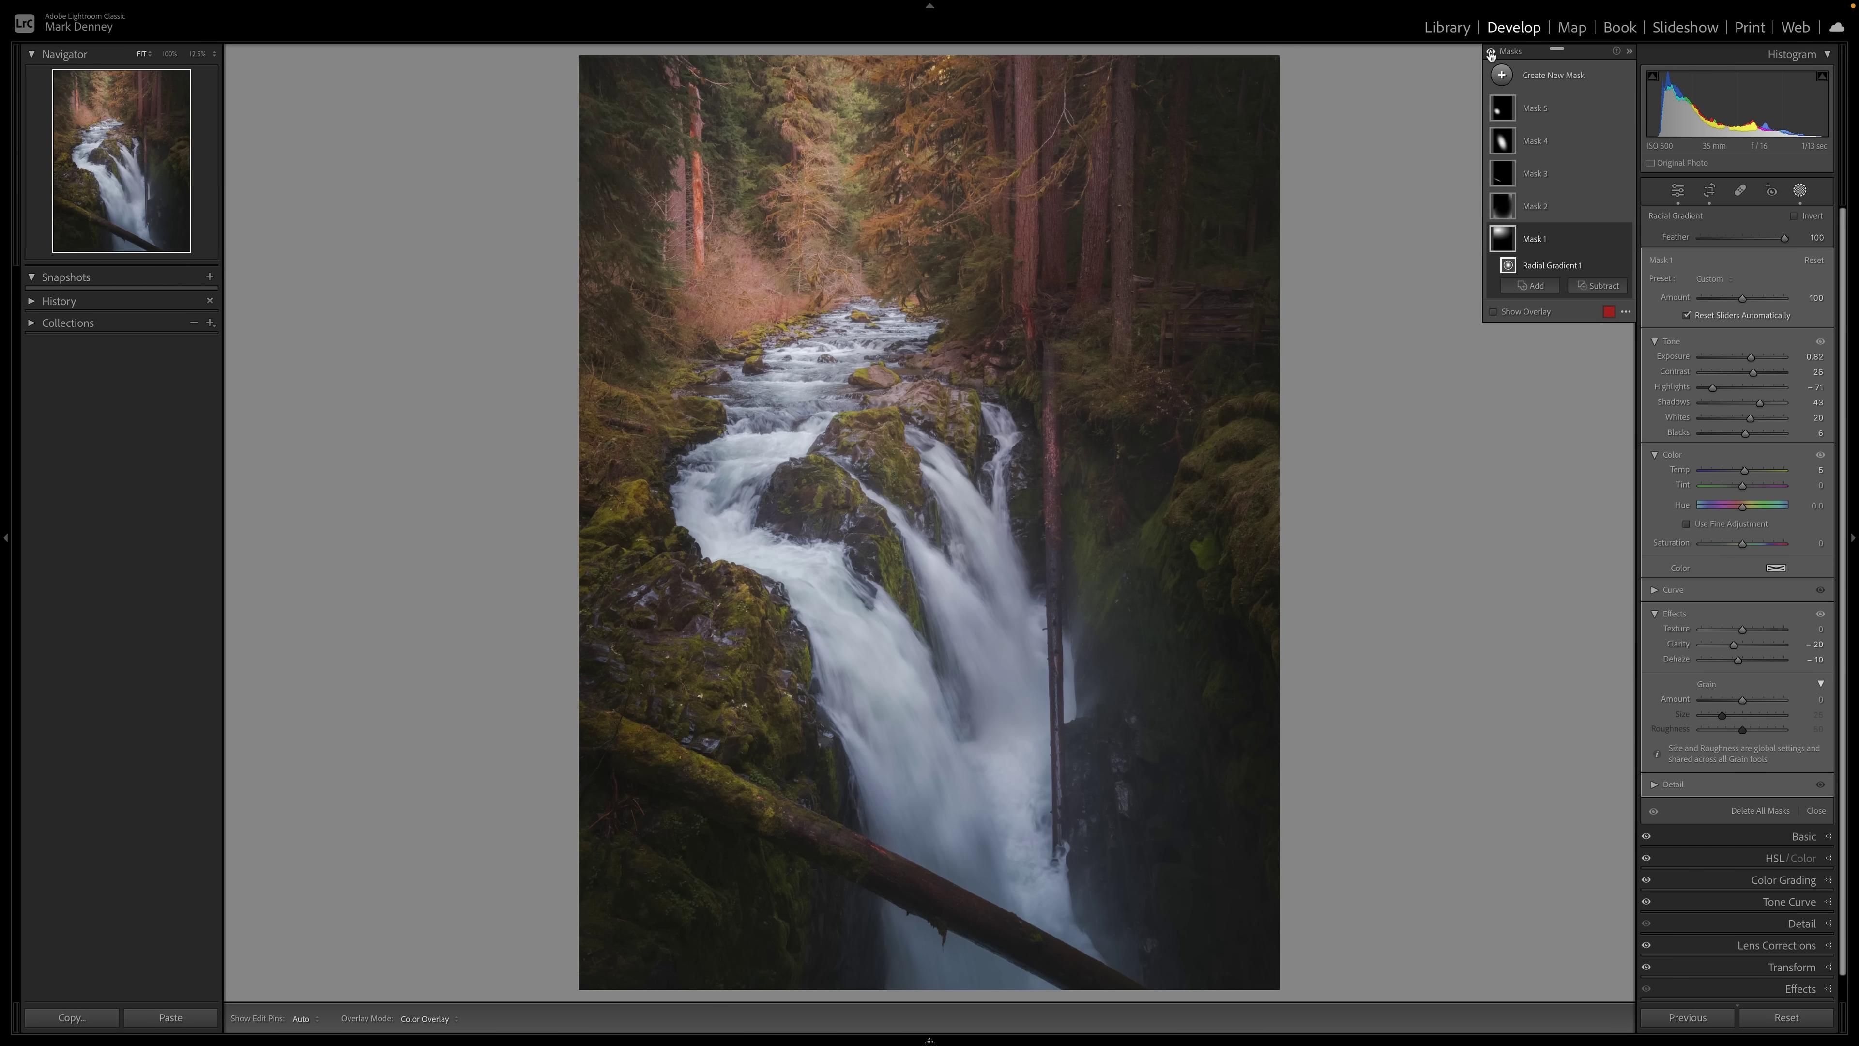
left_click(1630, 51)
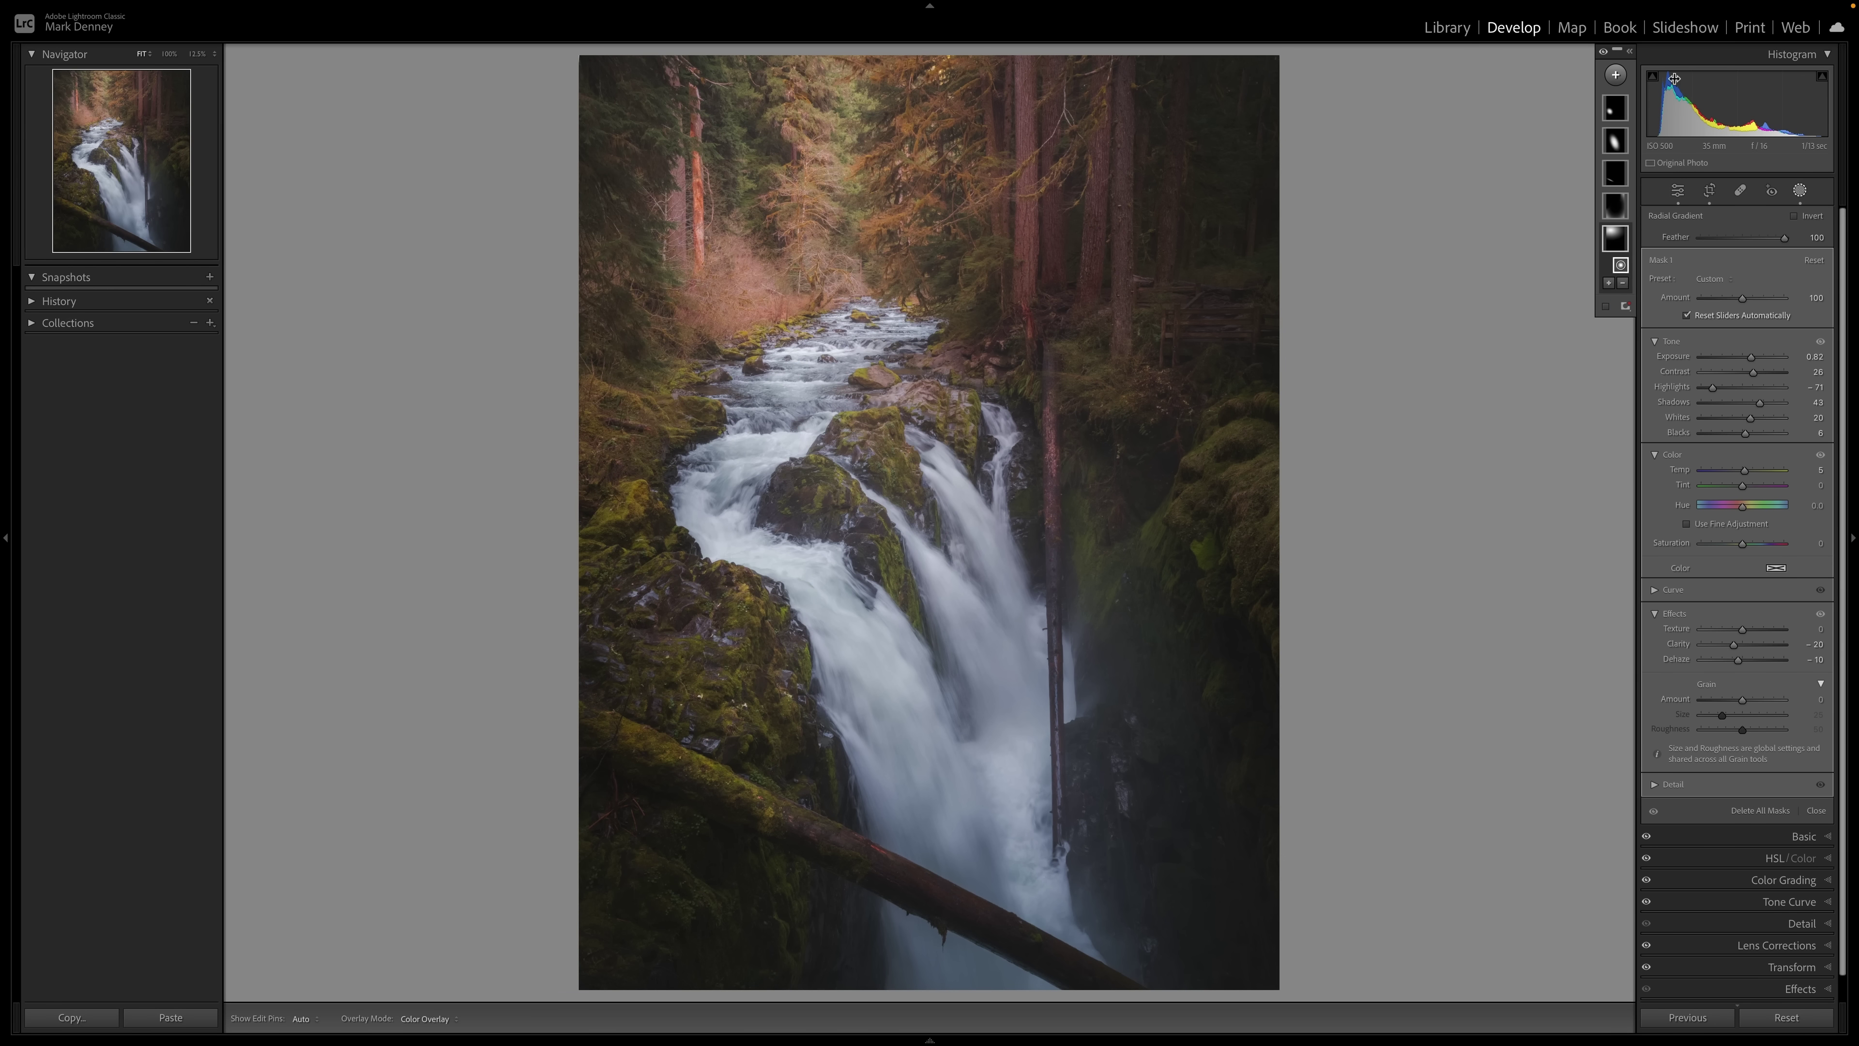
left_click(1818, 810)
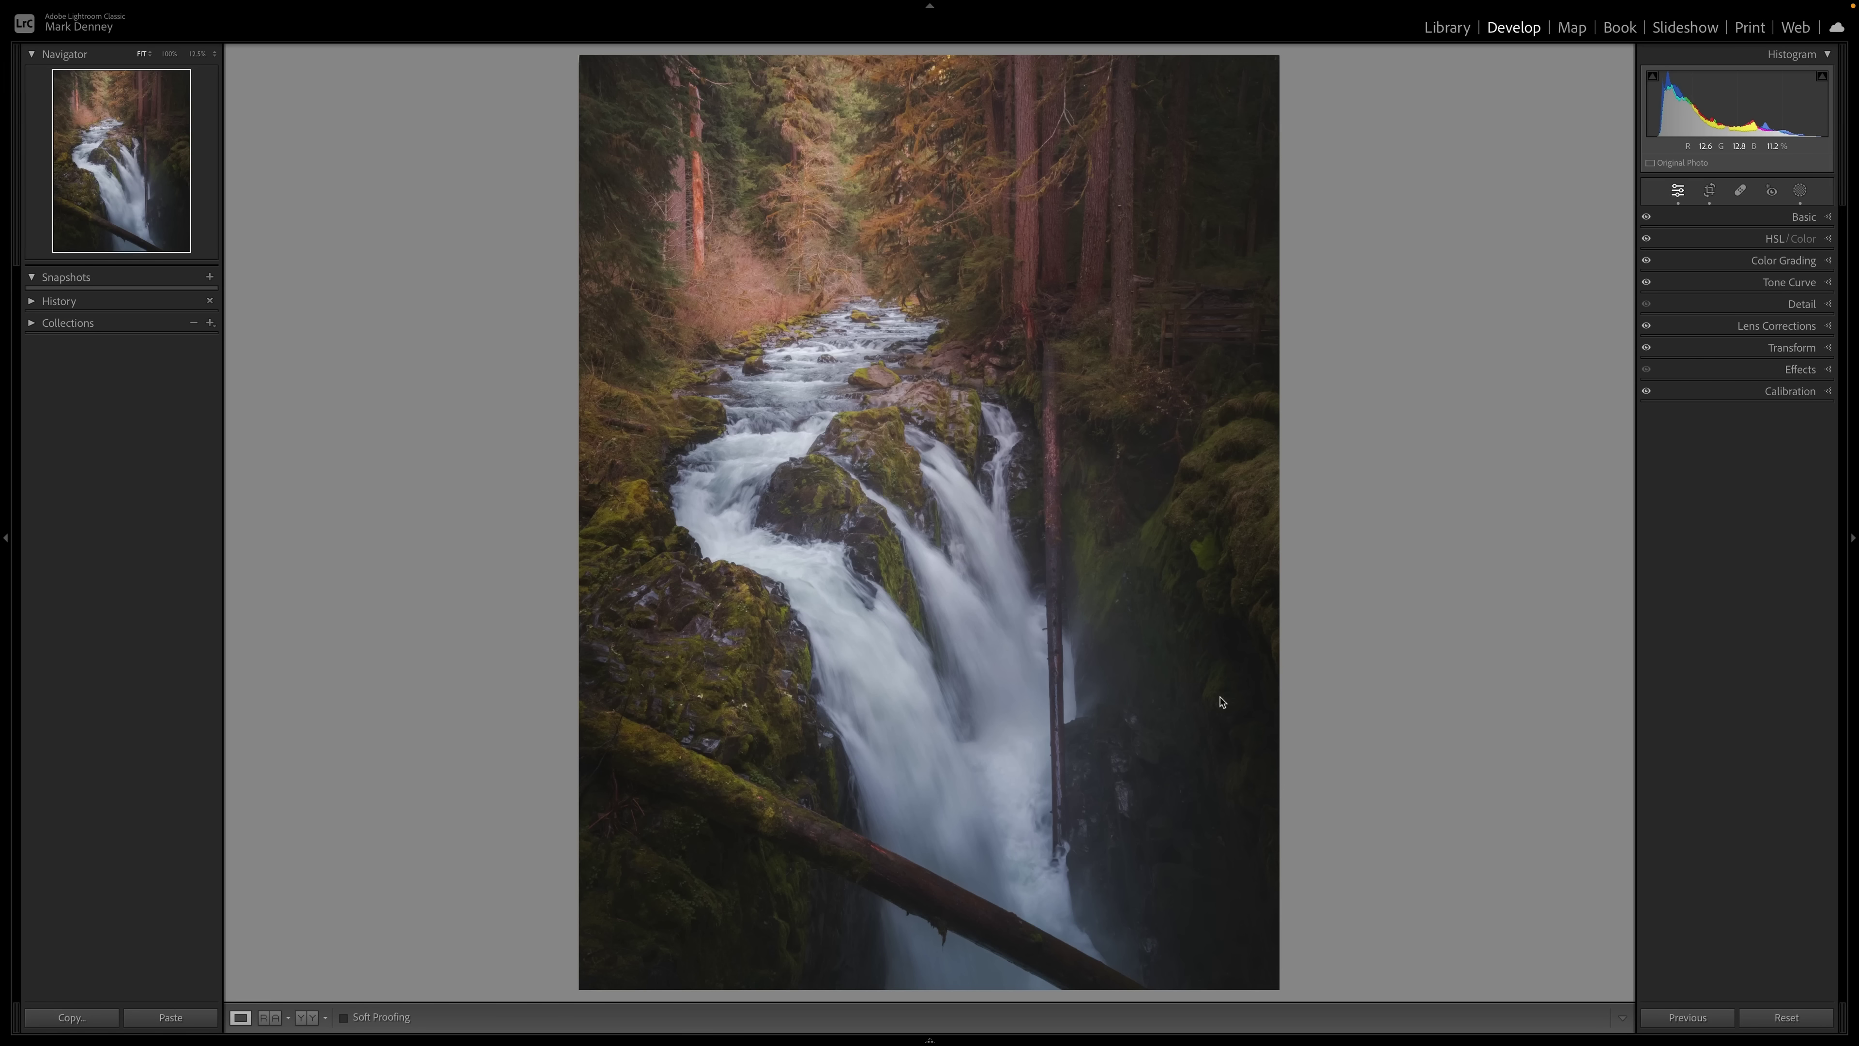
Reopen masking and compare the finished photo with and without the combined effect of all five masks.
left_click(1800, 191)
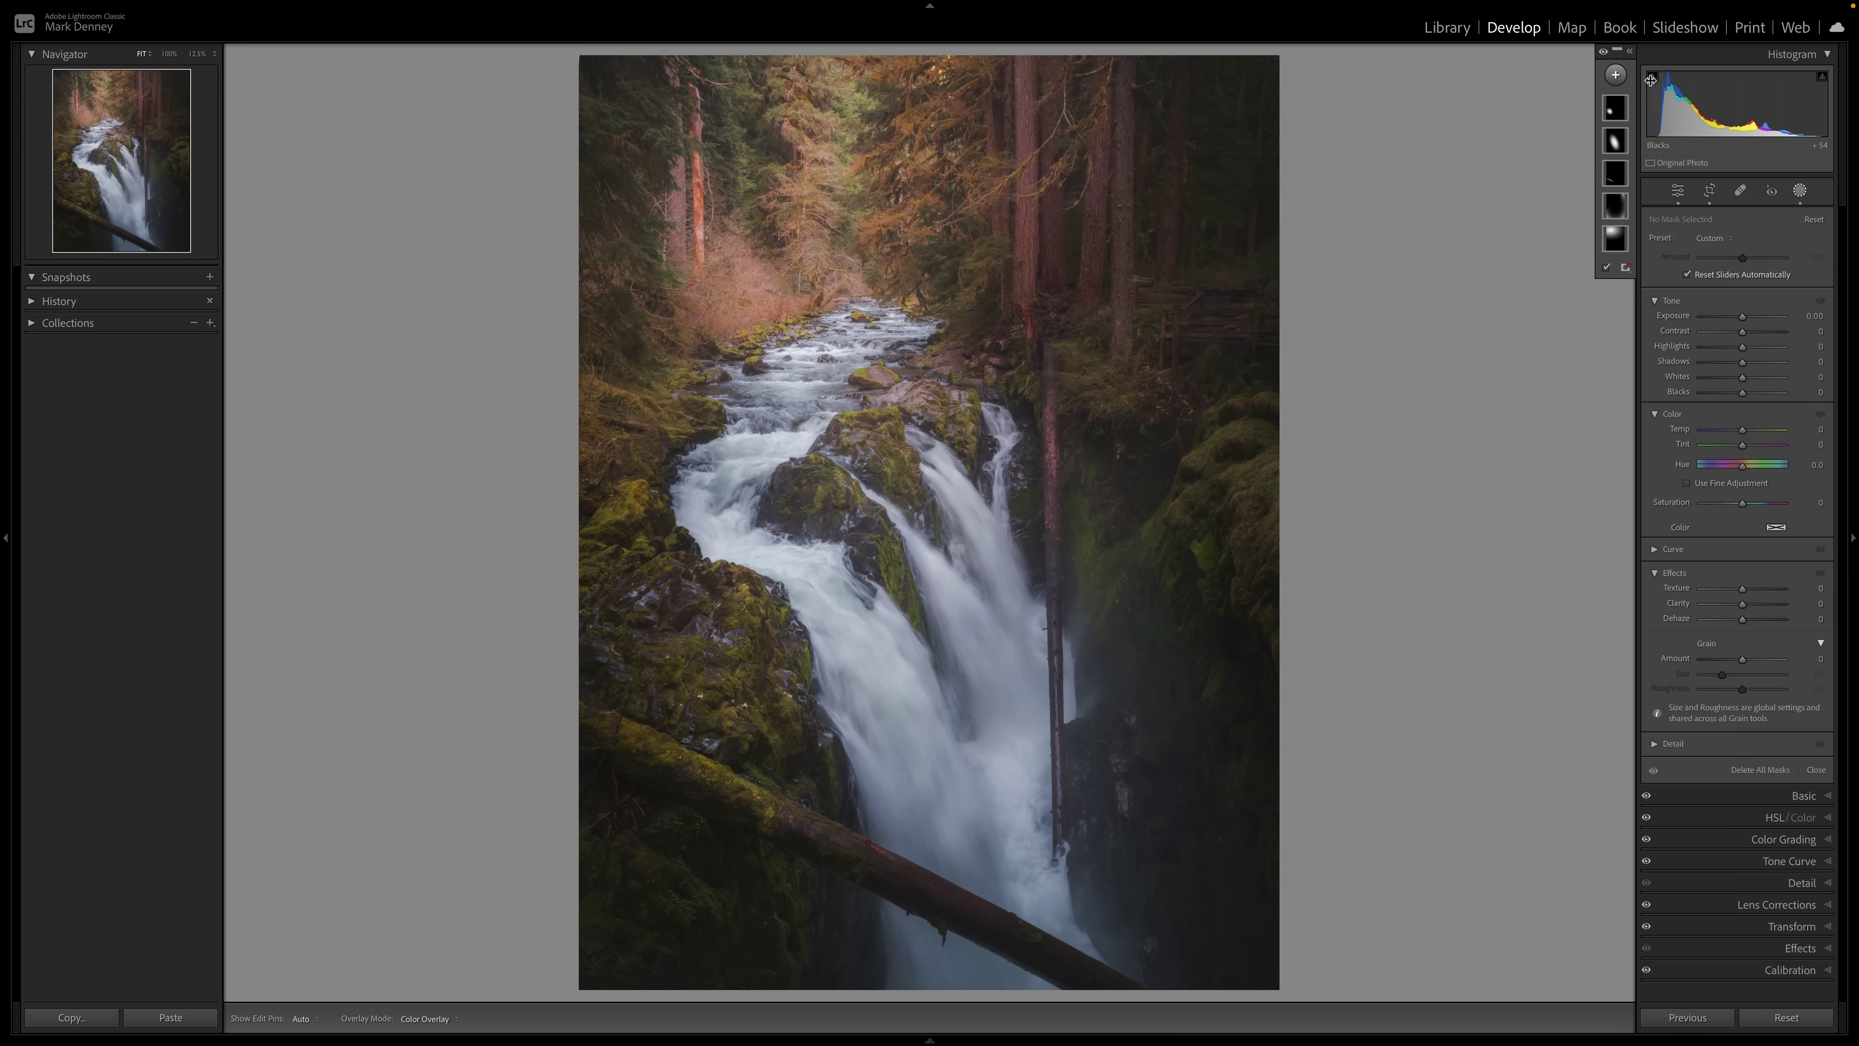
left_click(1603, 53)
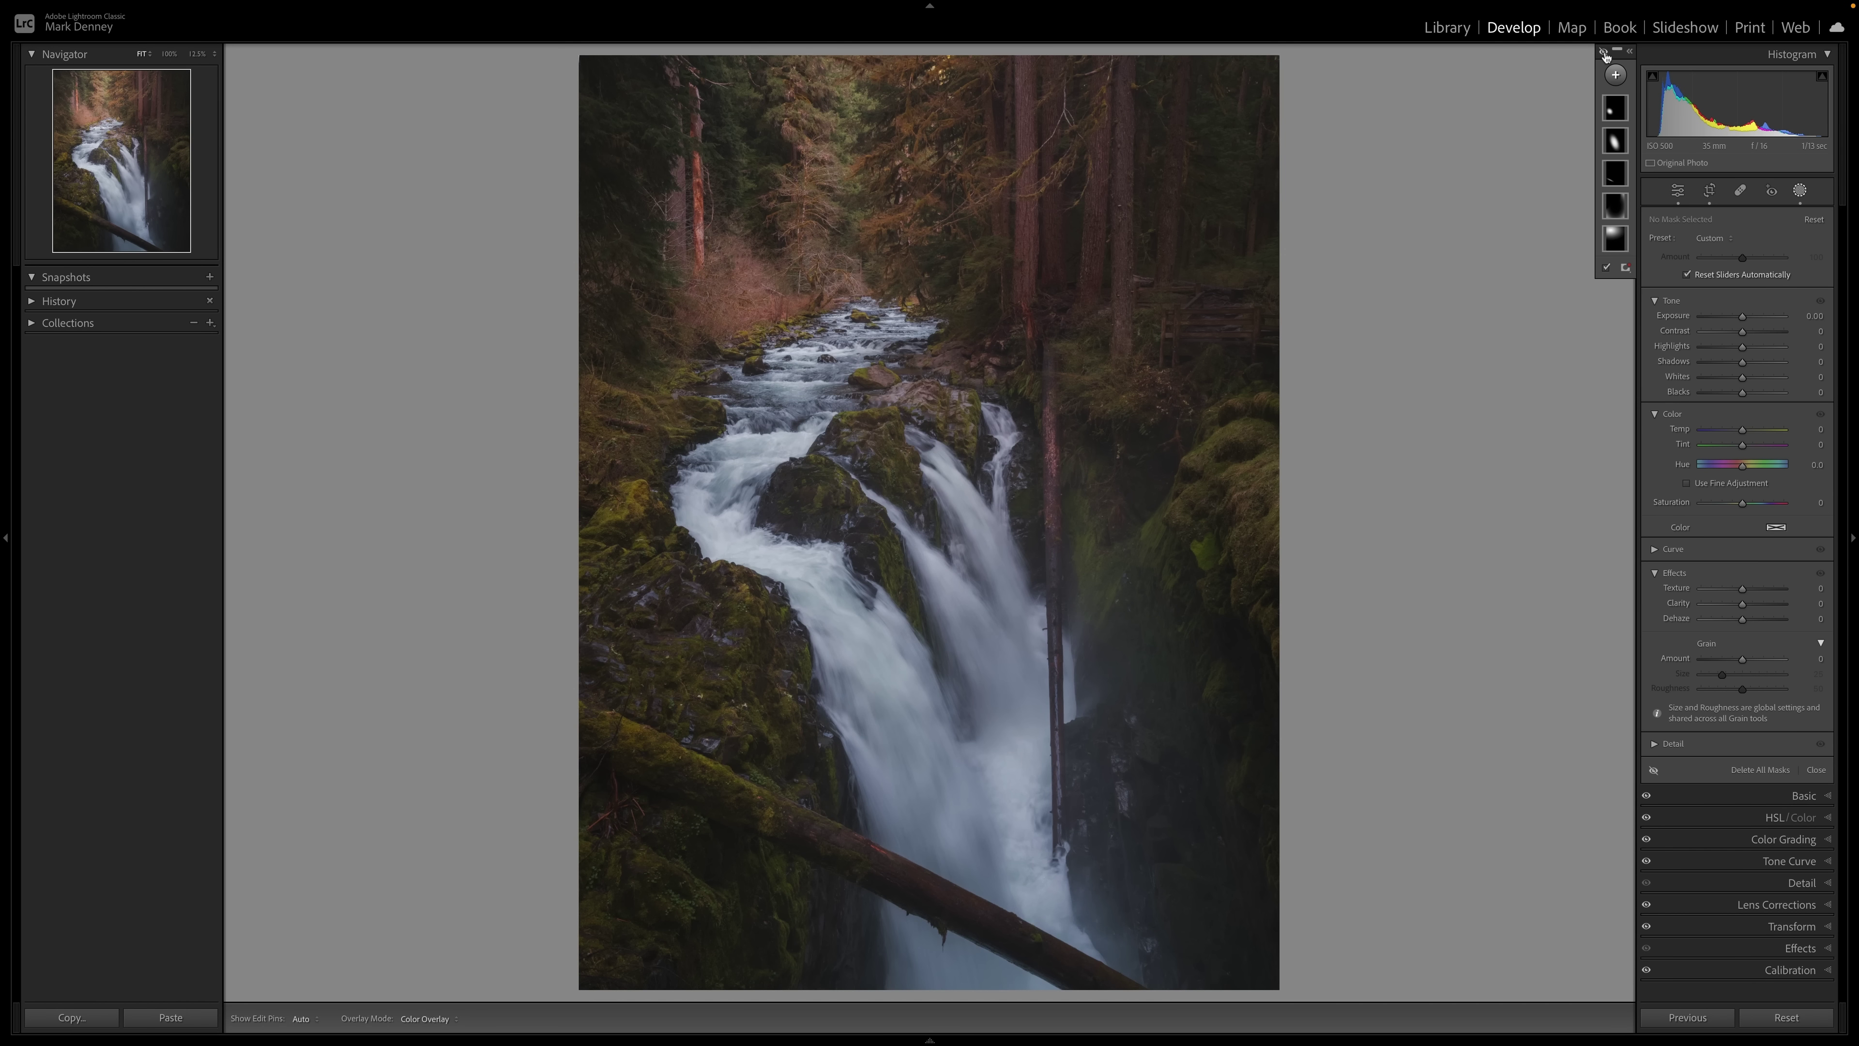
left_click(1603, 54)
left_click(1604, 53)
left_click(1605, 53)
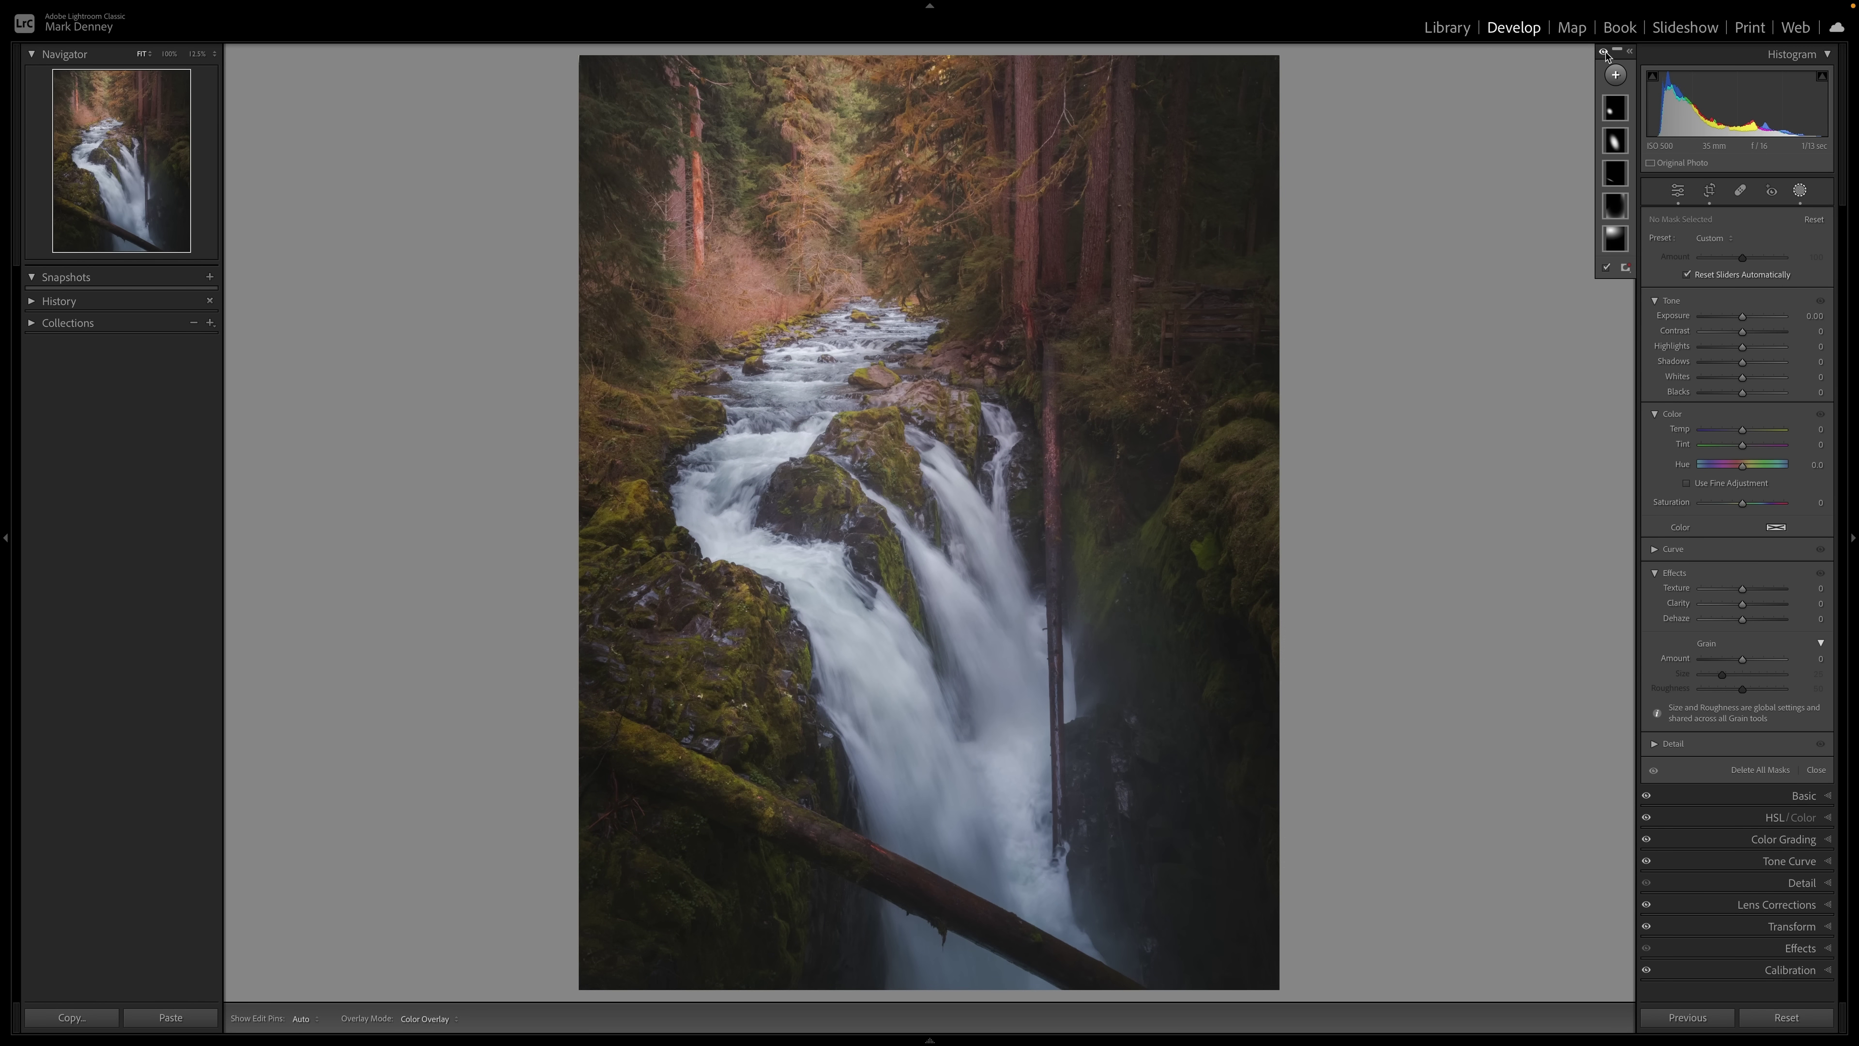
left_click(1604, 54)
left_click(1604, 53)
left_click(1604, 53)
left_click(1604, 53)
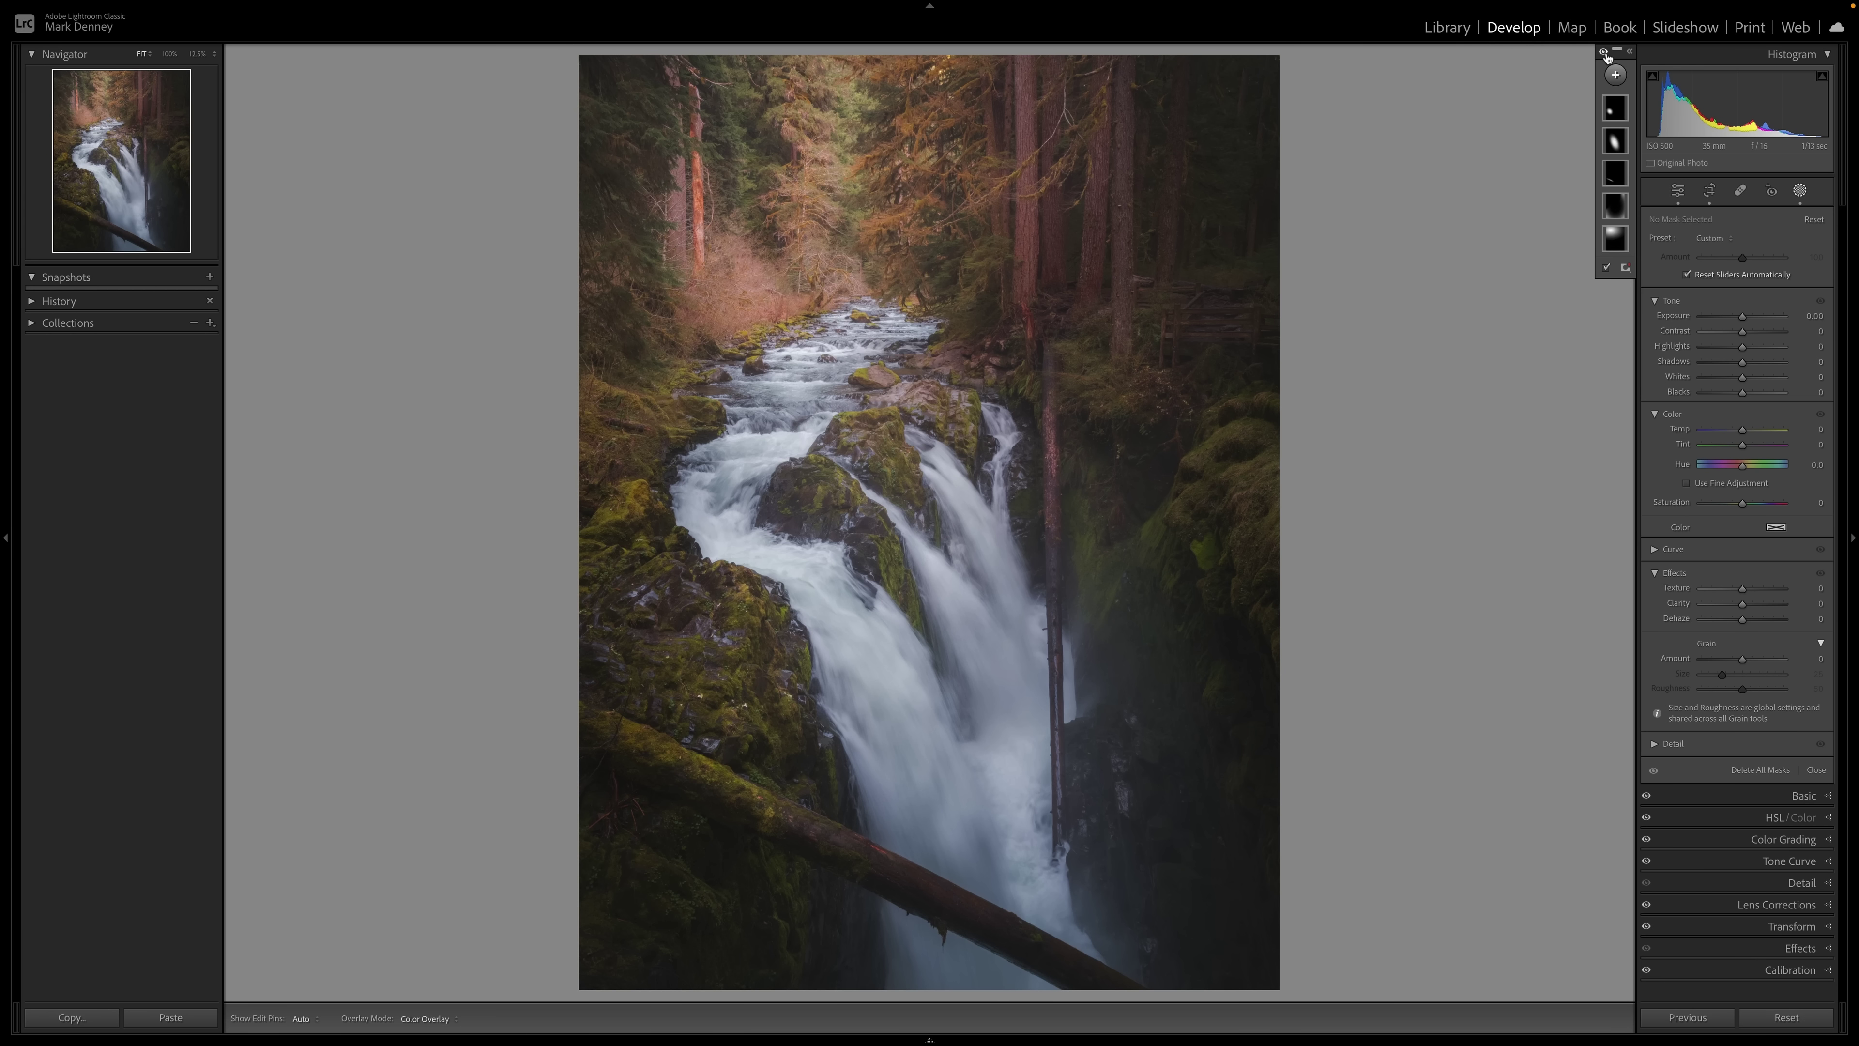